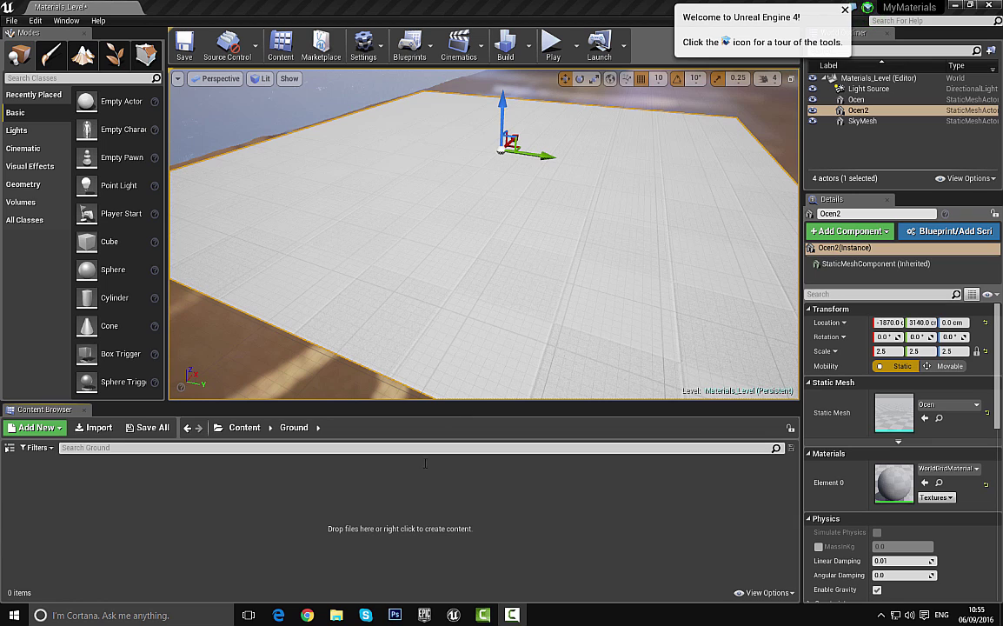
Step: Import the Floor_Diff and Floor_NM textures from the Maps folder into the Ground content folder
{"action": "right_click", "coordinate": [357, 486]}
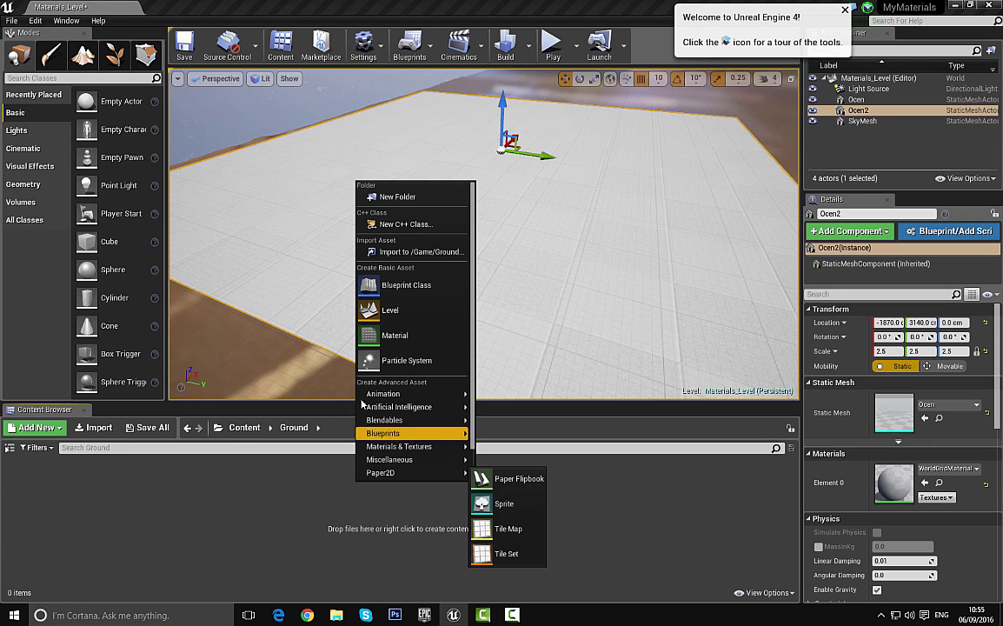
{"action": "left_click", "coordinate": [415, 252]}
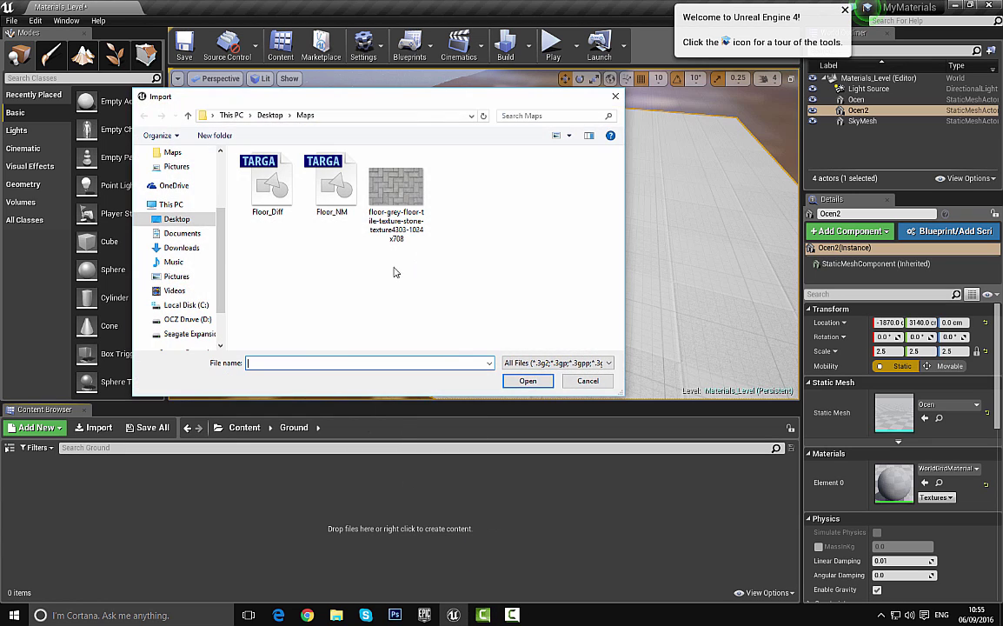
{"action": "left_click_drag", "start_coordinate": [259, 243], "coordinate": [340, 191]}
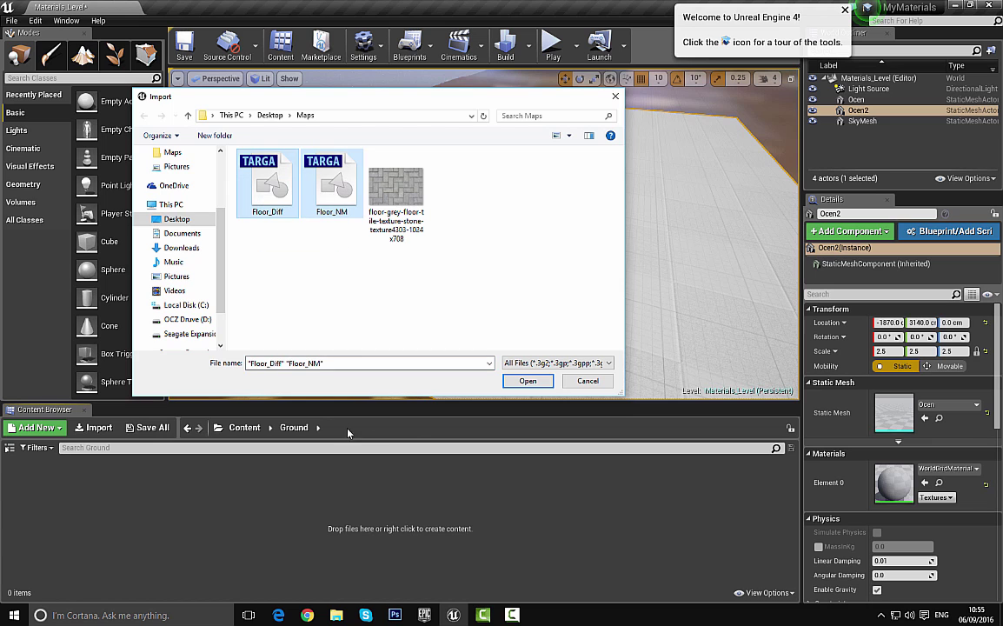
{"action": "left_click", "coordinate": [525, 381]}
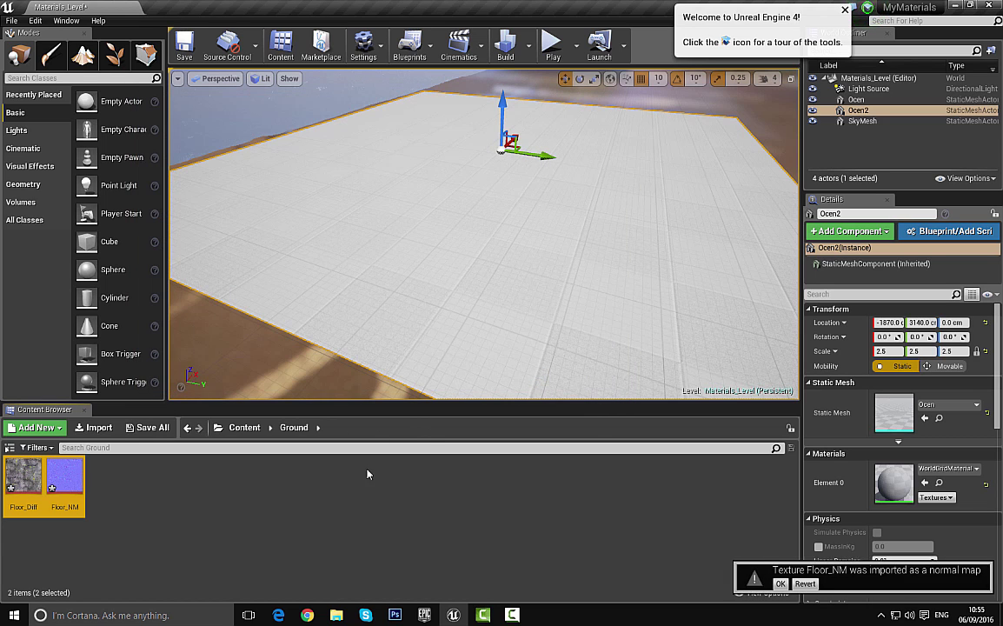
Step: Inspect the imported Floor_Diff and Floor_NM textures in the texture editor, then close it
{"action": "double_click", "coordinate": [22, 490]}
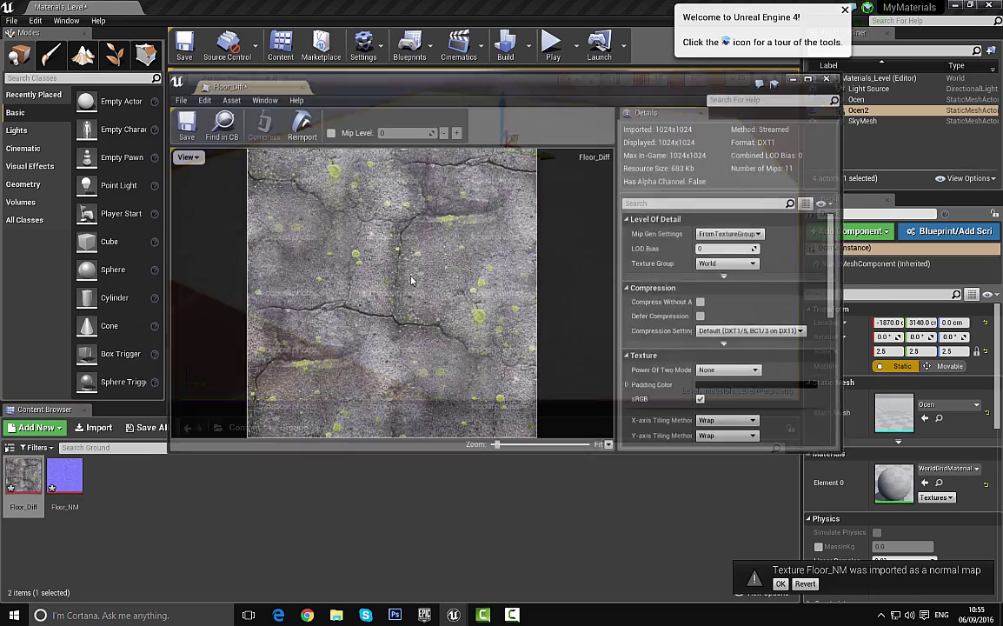
{"action": "double_click", "coordinate": [65, 476]}
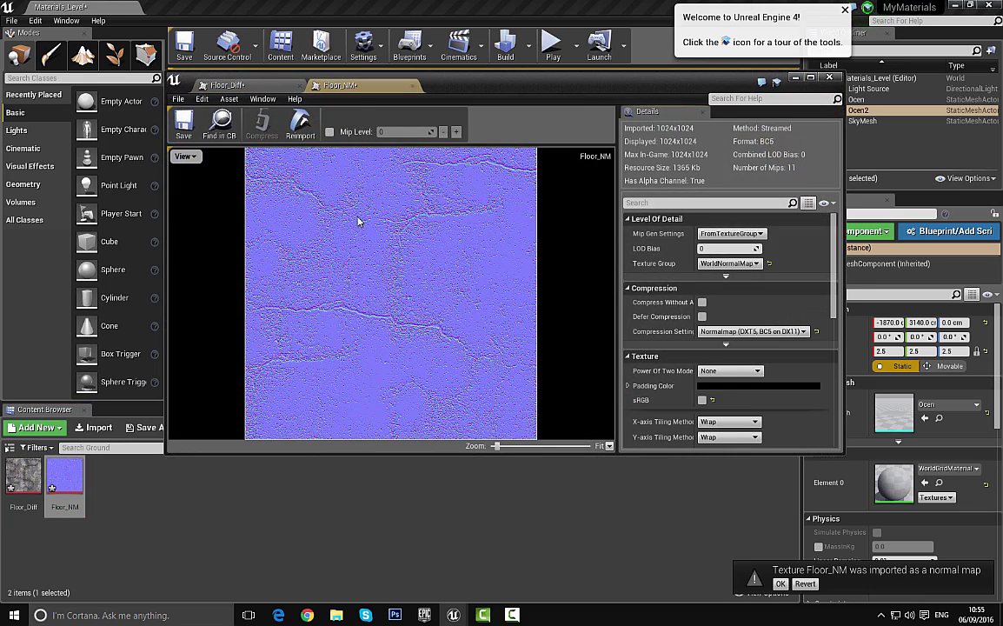
{"action": "left_click", "coordinate": [251, 85]}
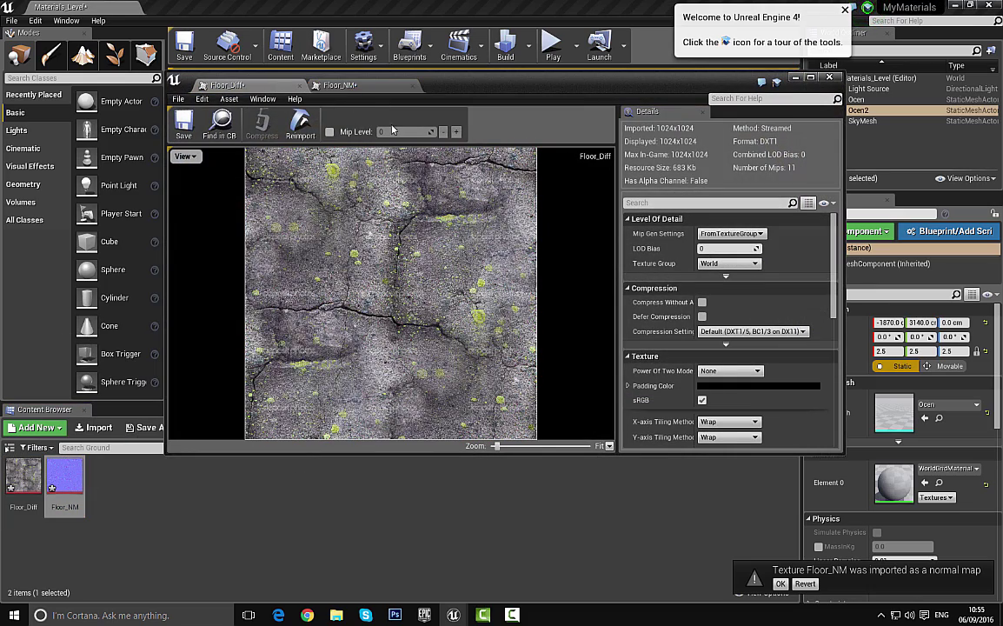
{"action": "left_click", "coordinate": [829, 78]}
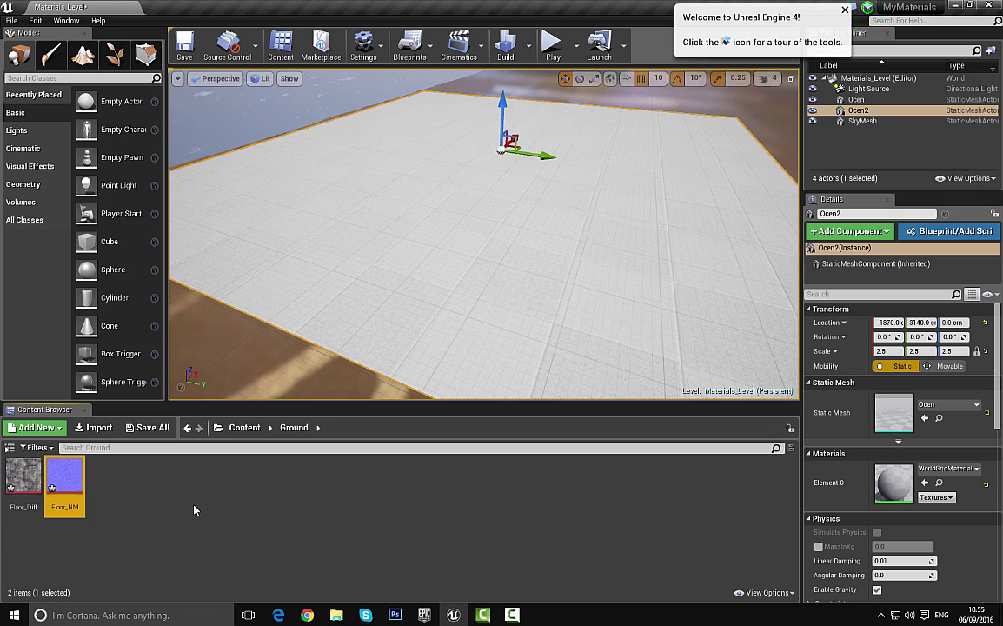
Step: Create a material named M_Ground_Water in the Ground folder and open it for editing
{"action": "right_click", "coordinate": [193, 509]}
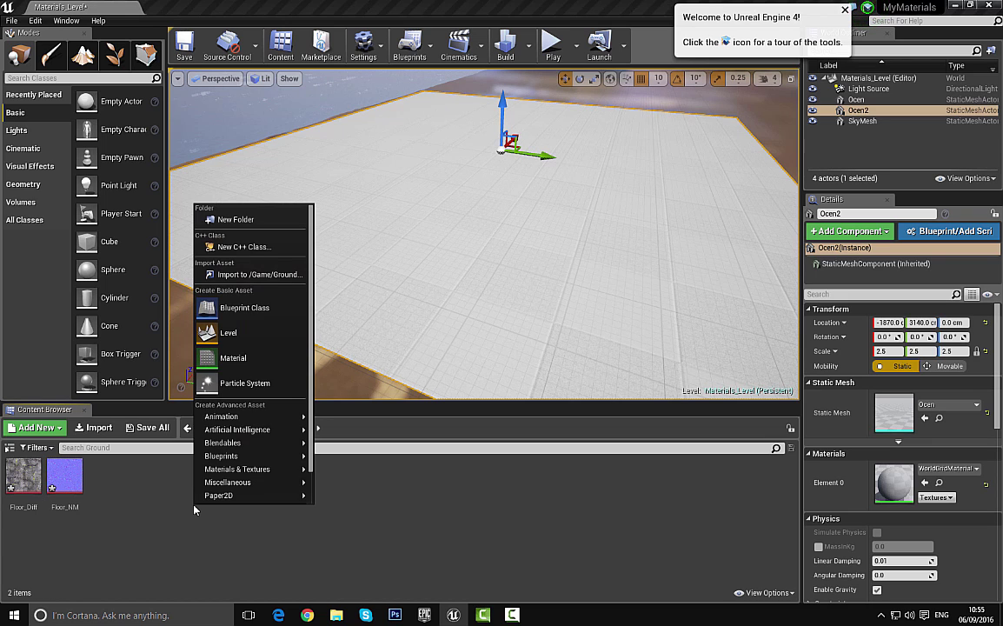
{"action": "left_click", "coordinate": [259, 369]}
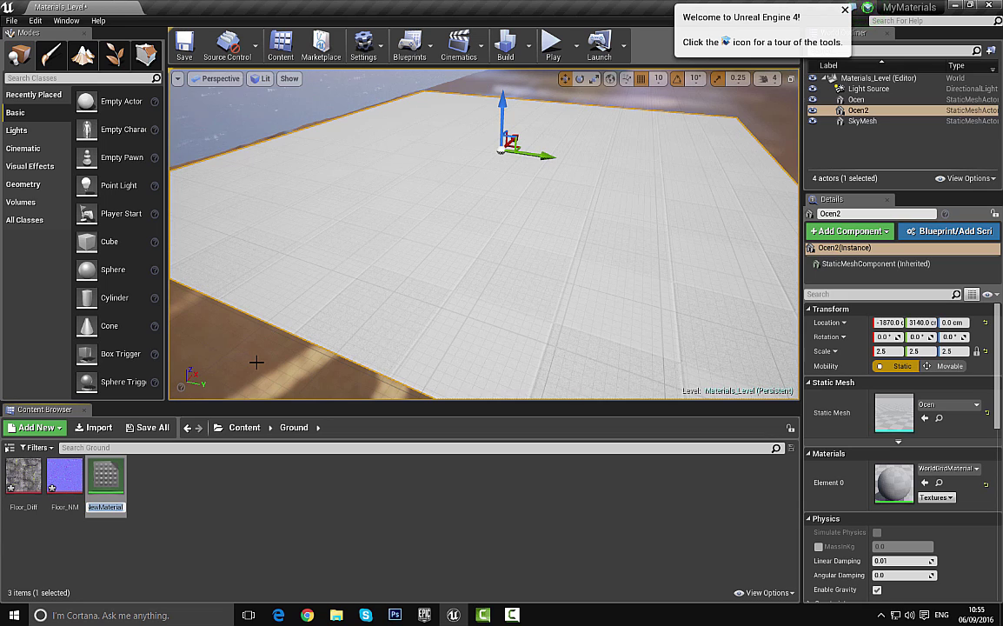
{"action": "type", "text": "M_Ground_Water"}
{"action": "key", "text": "Return"}
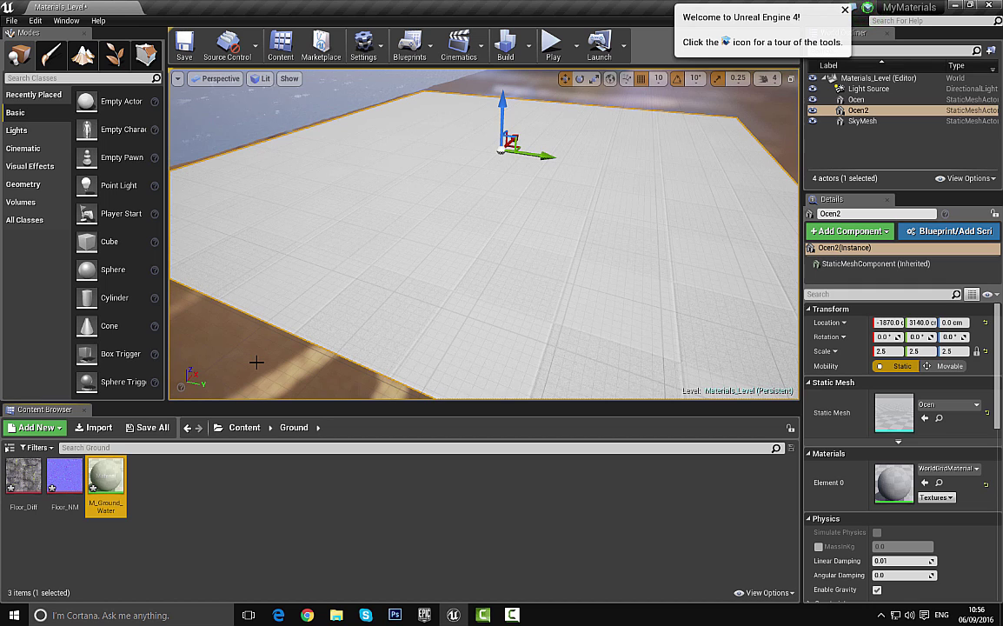
{"action": "double_click", "coordinate": [106, 480]}
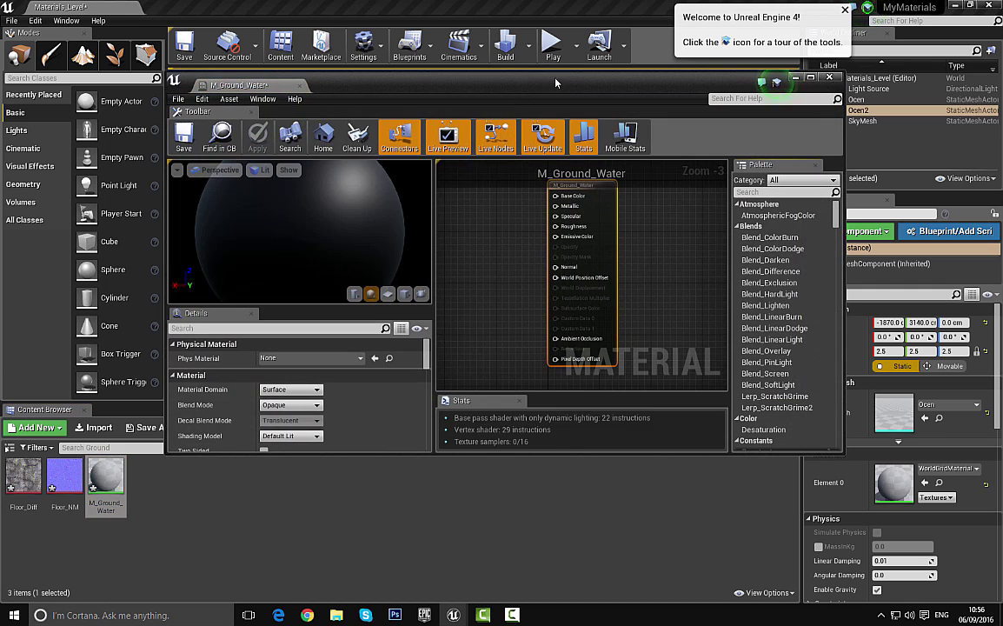
Step: Add the Floor_Diff and Floor_NM textures to the M_Ground_Water graph as Texture Sample nodes
{"action": "left_click_drag", "start_coordinate": [388, 77], "coordinate": [529, 189]}
{"action": "right_click_drag", "start_coordinate": [522, 147], "coordinate": [476, 139]}
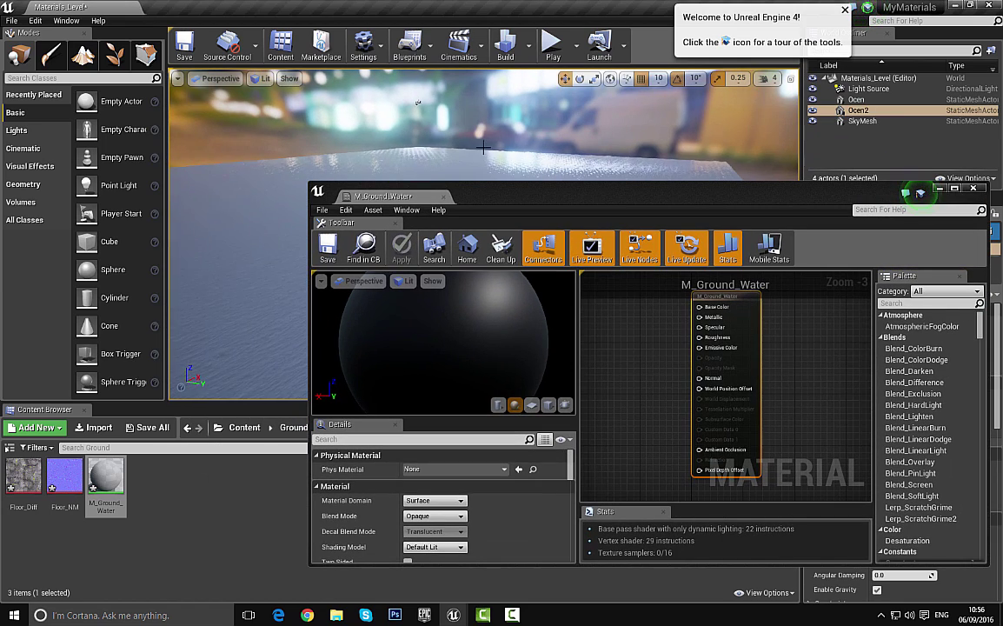
{"action": "left_click_drag", "start_coordinate": [677, 203], "coordinate": [674, 83]}
{"action": "left_click_drag", "start_coordinate": [23, 476], "coordinate": [643, 217]}
{"action": "left_click_drag", "start_coordinate": [71, 478], "coordinate": [606, 314]}
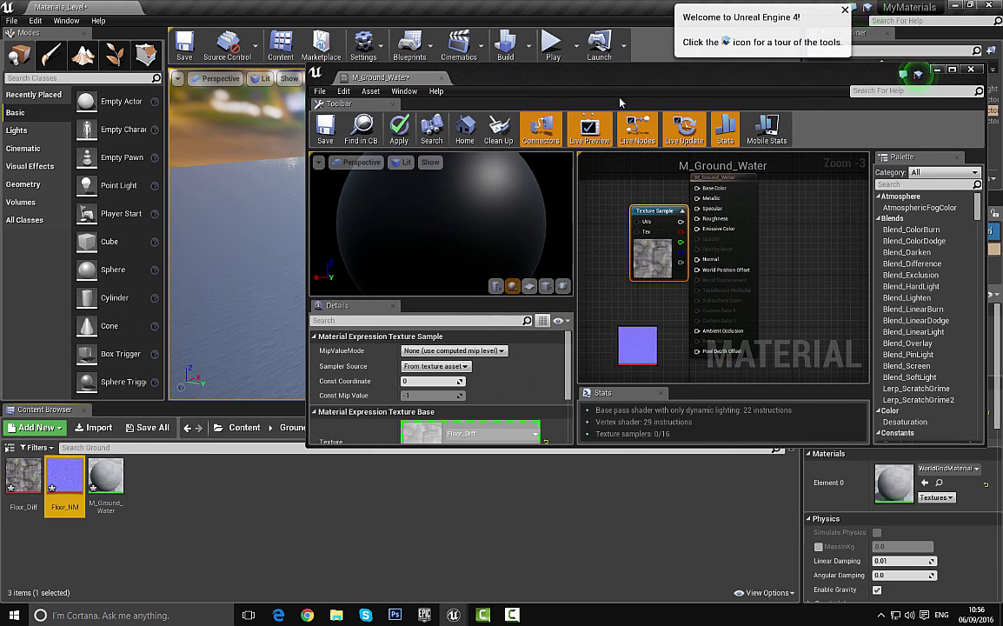
Step: Maximize the material editor and connect the Floor_Diff sample to Base Color and the Floor_NM sample to Normal
{"action": "double_click", "coordinate": [611, 77]}
{"action": "right_click_drag", "start_coordinate": [521, 254], "coordinate": [700, 360]}
{"action": "left_click_drag", "start_coordinate": [649, 268], "coordinate": [696, 223]}
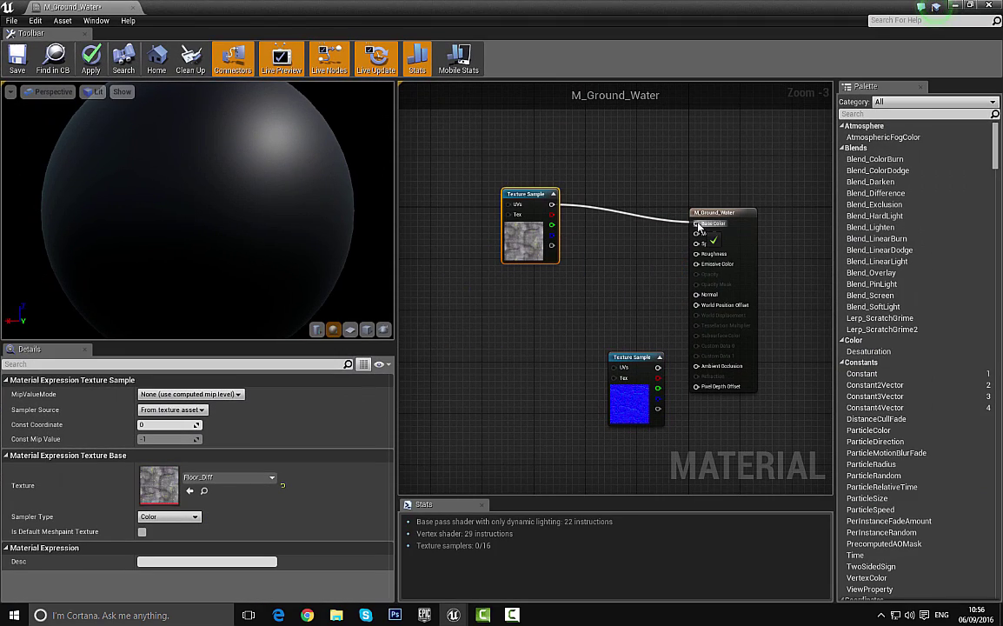
{"action": "left_click_drag", "start_coordinate": [634, 393], "coordinate": [529, 392]}
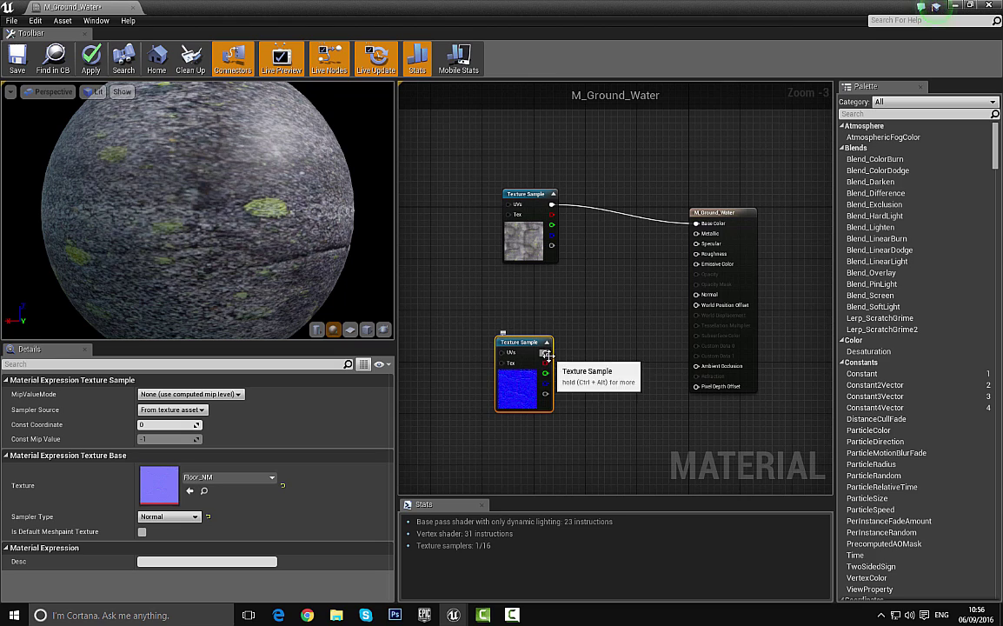
{"action": "left_click_drag", "start_coordinate": [545, 352], "coordinate": [706, 298]}
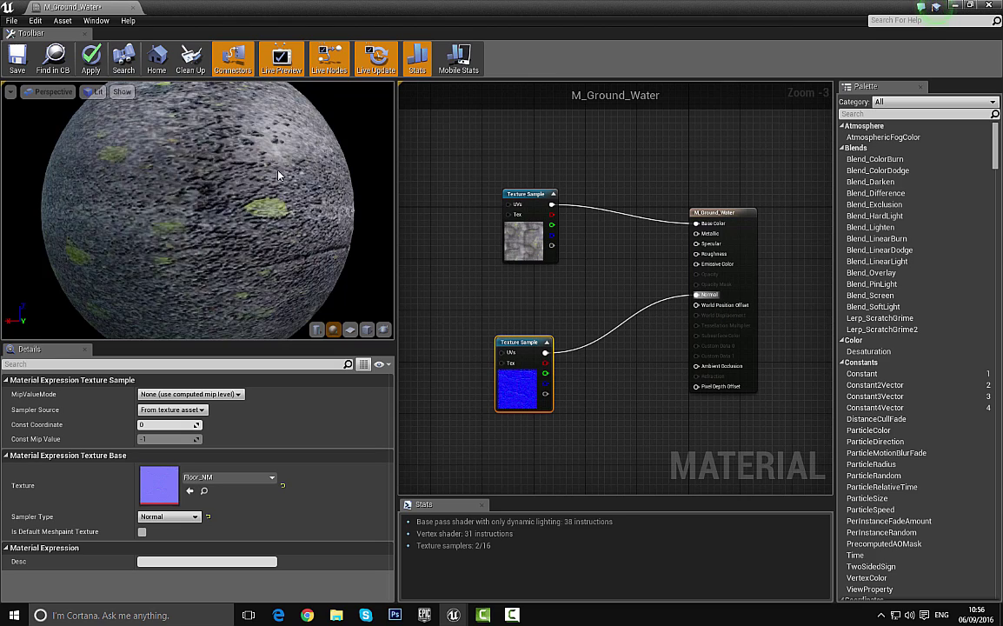
Step: Switch the material preview mesh to a cube and examine the floor texture up close
{"action": "left_click_drag", "start_coordinate": [278, 172], "coordinate": [334, 196]}
{"action": "right_click_drag", "start_coordinate": [278, 172], "coordinate": [278, 200]}
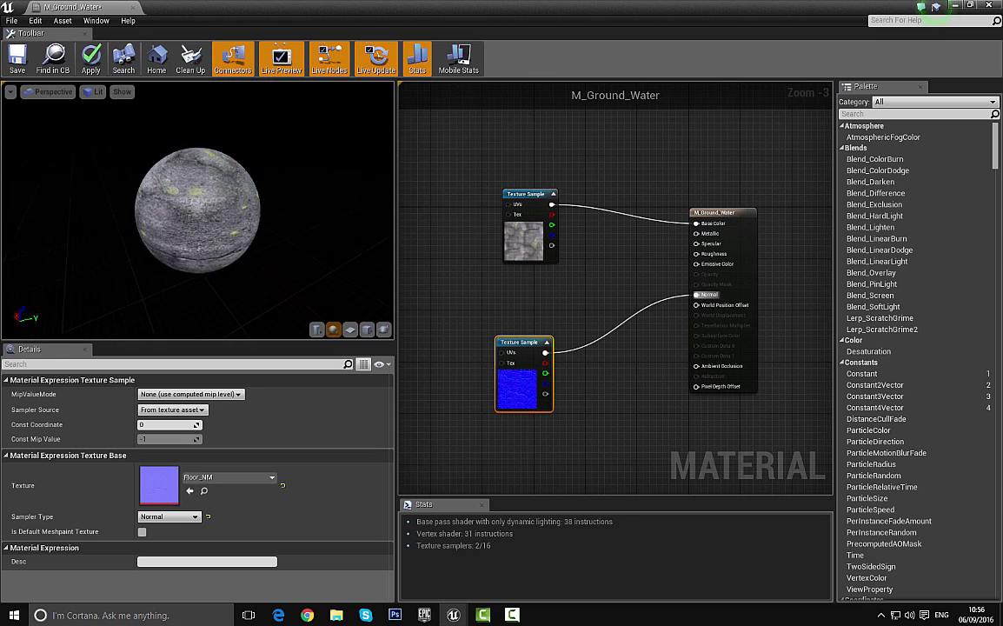
{"action": "left_click", "coordinate": [367, 329]}
{"action": "left_click_drag", "start_coordinate": [150, 161], "coordinate": [175, 179]}
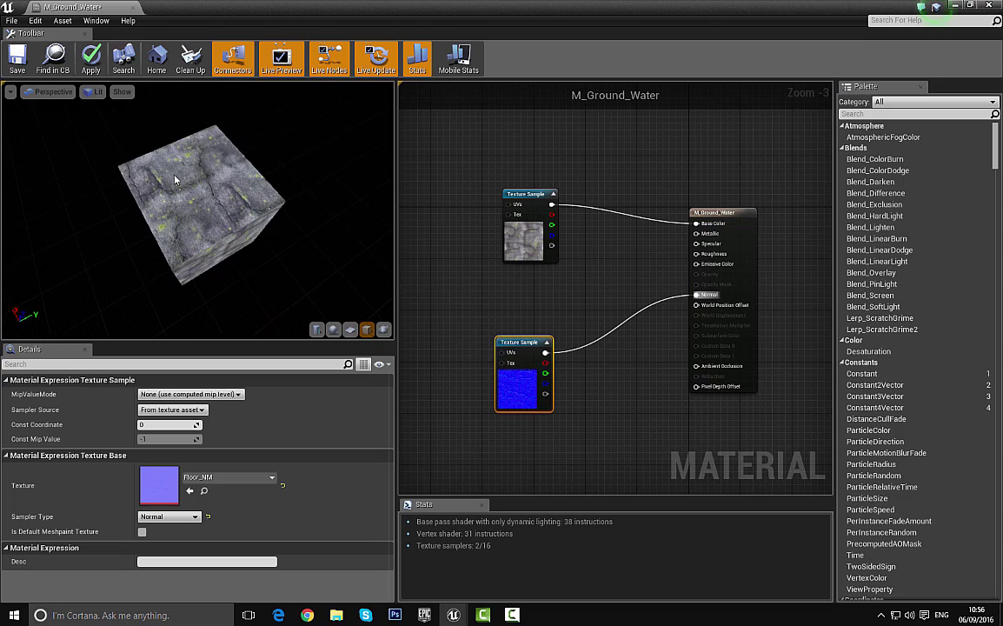
{"action": "right_click_drag", "start_coordinate": [176, 179], "coordinate": [186, 170]}
{"action": "left_click_drag", "start_coordinate": [186, 175], "coordinate": [216, 195]}
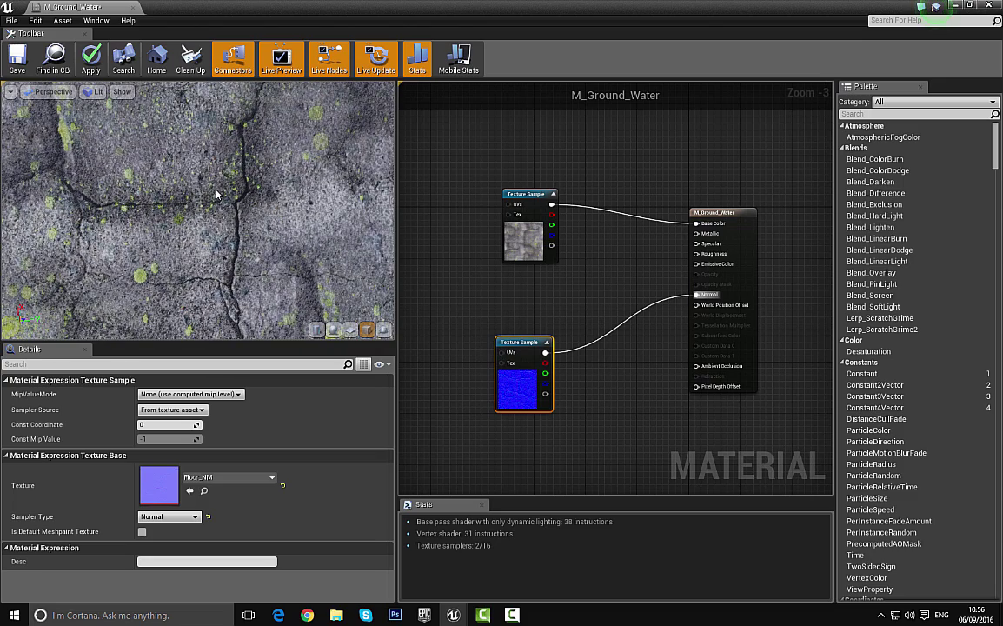
{"action": "scroll", "coordinate": [221, 235], "scroll_direction": "down", "scroll_amount": 5}
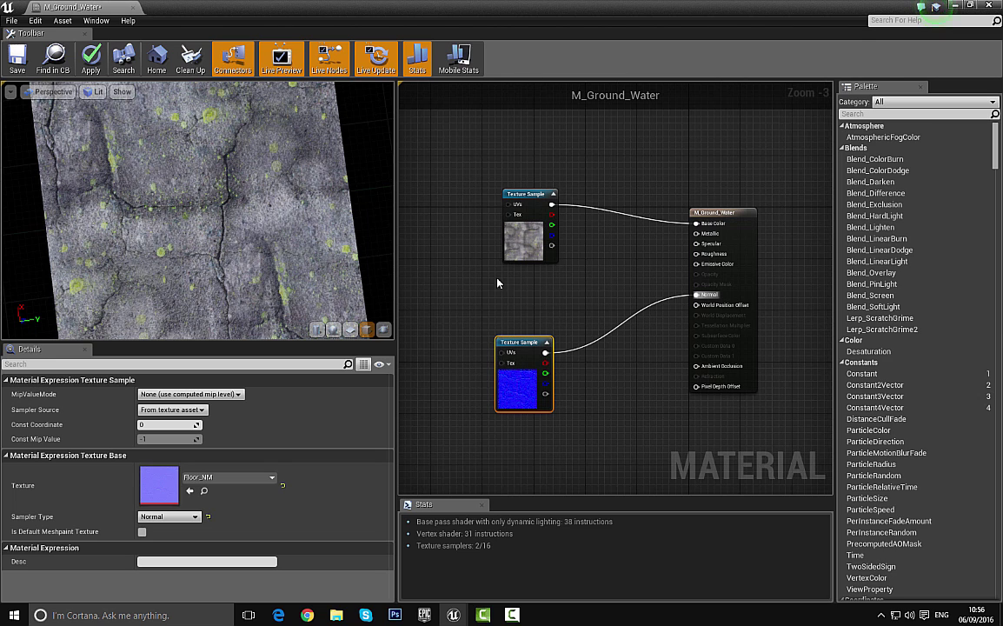
Step: Move the Floor_Diff and Floor_NM sample nodes far from the M_Ground_Water output node to free up graph space
{"action": "right_click_drag", "start_coordinate": [498, 283], "coordinate": [622, 256]}
{"action": "left_click_drag", "start_coordinate": [638, 216], "coordinate": [448, 178]}
{"action": "right_click_drag", "start_coordinate": [503, 273], "coordinate": [638, 247]}
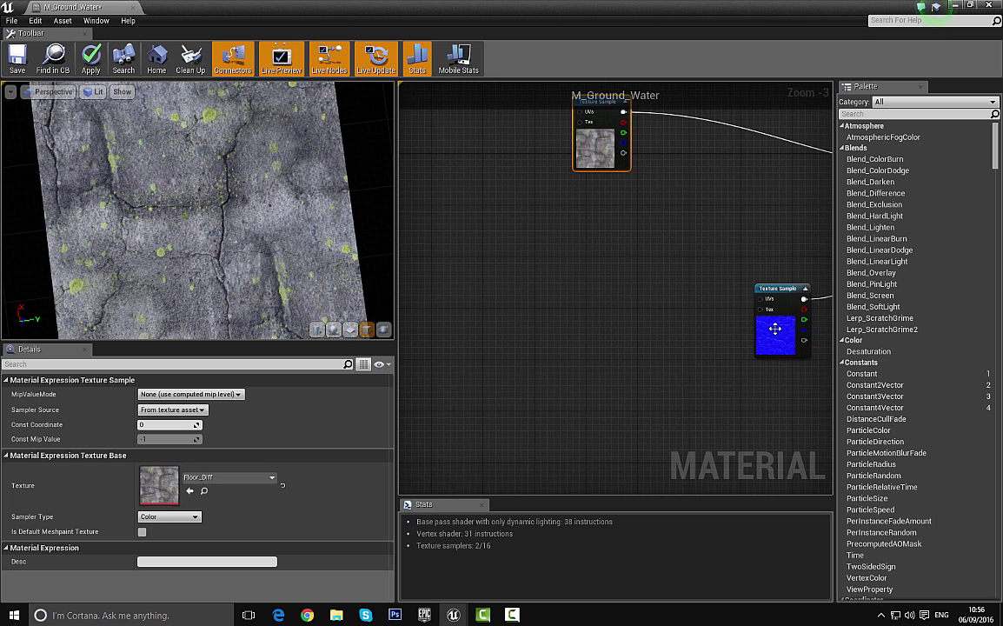
{"action": "left_click_drag", "start_coordinate": [774, 328], "coordinate": [518, 412]}
{"action": "right_click_drag", "start_coordinate": [603, 314], "coordinate": [694, 331]}
{"action": "scroll", "coordinate": [695, 331], "scroll_direction": "down", "scroll_amount": 2}
{"action": "left_click_drag", "start_coordinate": [686, 242], "coordinate": [502, 240]}
{"action": "left_click_drag", "start_coordinate": [646, 406], "coordinate": [514, 436]}
{"action": "right_click_drag", "start_coordinate": [667, 260], "coordinate": [521, 274]}
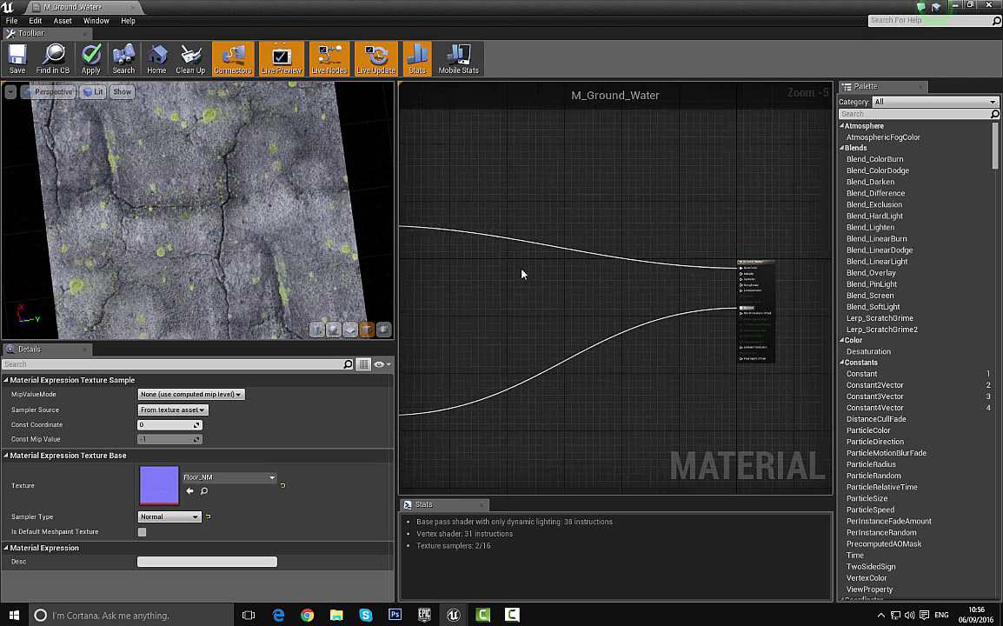
{"action": "scroll", "coordinate": [522, 274], "scroll_direction": "down", "scroll_amount": 2}
{"action": "scroll", "coordinate": [560, 248], "scroll_direction": "up", "scroll_amount": 5}
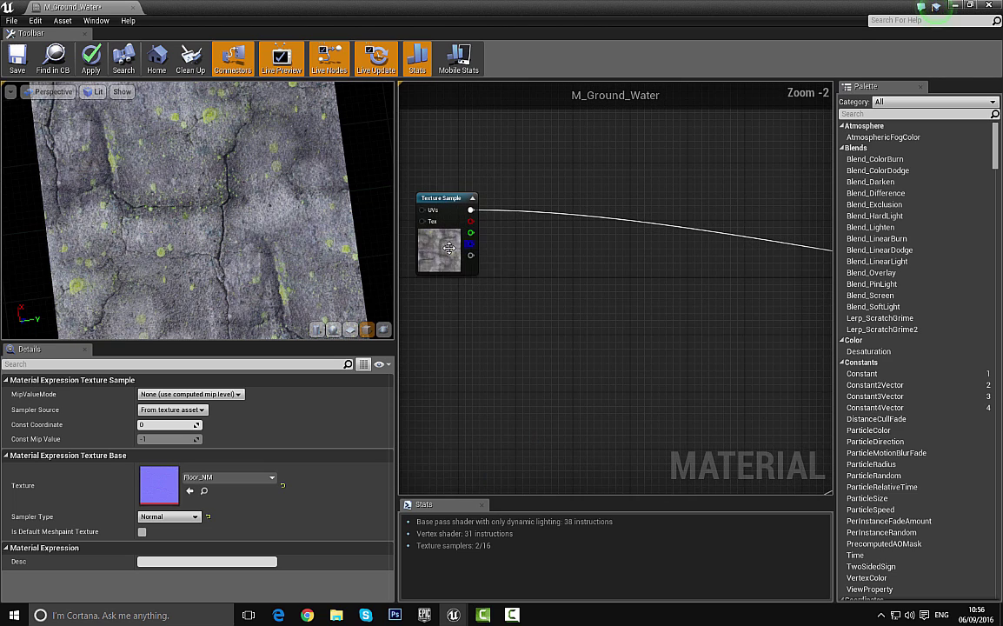
Step: Duplicate the Floor_Diff Texture Sample node and place the copy above the original
{"action": "left_click", "coordinate": [450, 249]}
{"action": "key", "text": "ctrl+c"}
{"action": "key", "text": "ctrl+v"}
{"action": "right_click_drag", "start_coordinate": [554, 233], "coordinate": [515, 367]}
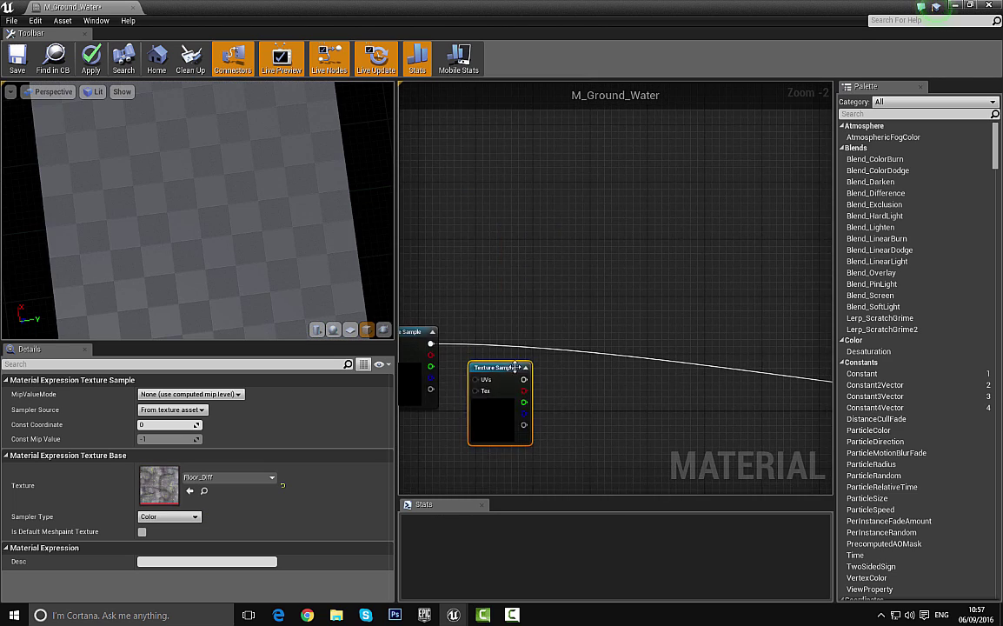
{"action": "scroll", "coordinate": [514, 367], "scroll_direction": "down", "scroll_amount": 2}
{"action": "left_click_drag", "start_coordinate": [515, 366], "coordinate": [557, 132]}
{"action": "right_click_drag", "start_coordinate": [604, 208], "coordinate": [597, 330]}
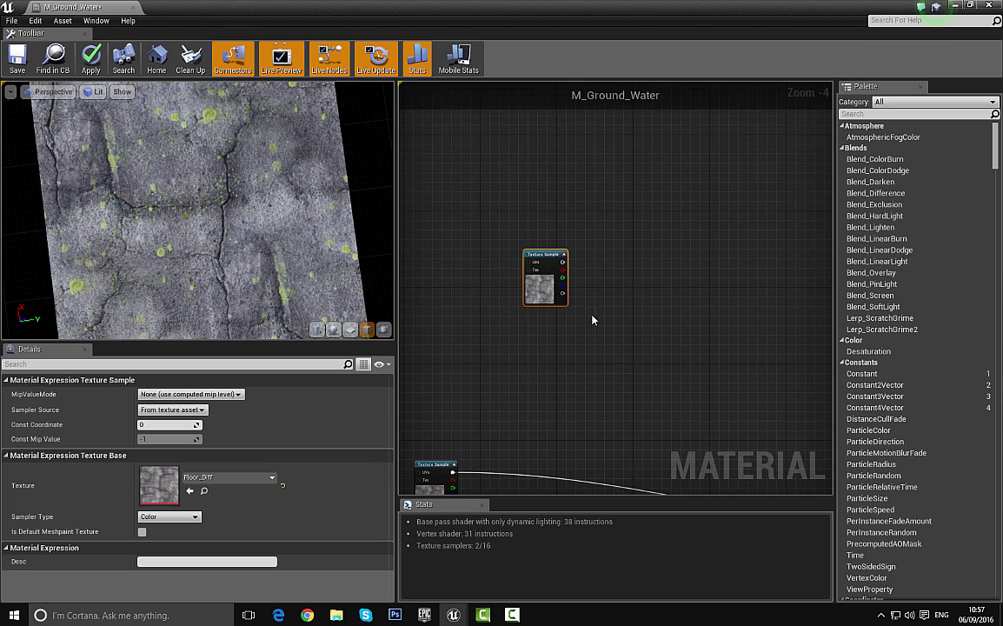
{"action": "left_click_drag", "start_coordinate": [539, 296], "coordinate": [530, 271]}
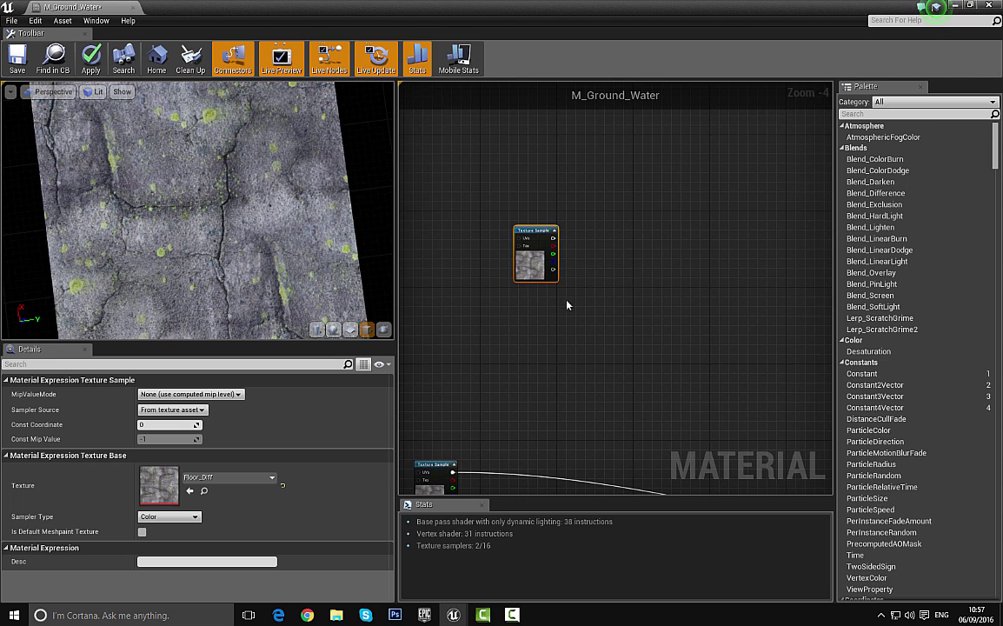
Step: Add a Multiply node beside the duplicated Floor_Diff sample and connect the sample's green channel to input A
{"action": "right_click_drag", "start_coordinate": [567, 304], "coordinate": [570, 278]}
{"action": "left_click", "coordinate": [611, 294]}
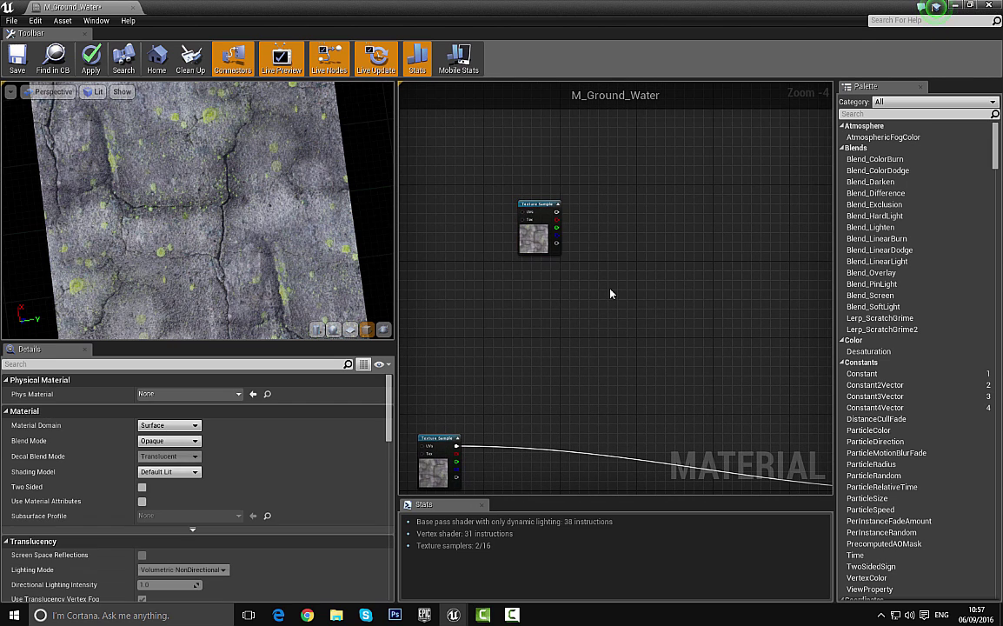
{"action": "left_click", "coordinate": [611, 294]}
{"action": "left_click_drag", "start_coordinate": [617, 292], "coordinate": [613, 263]}
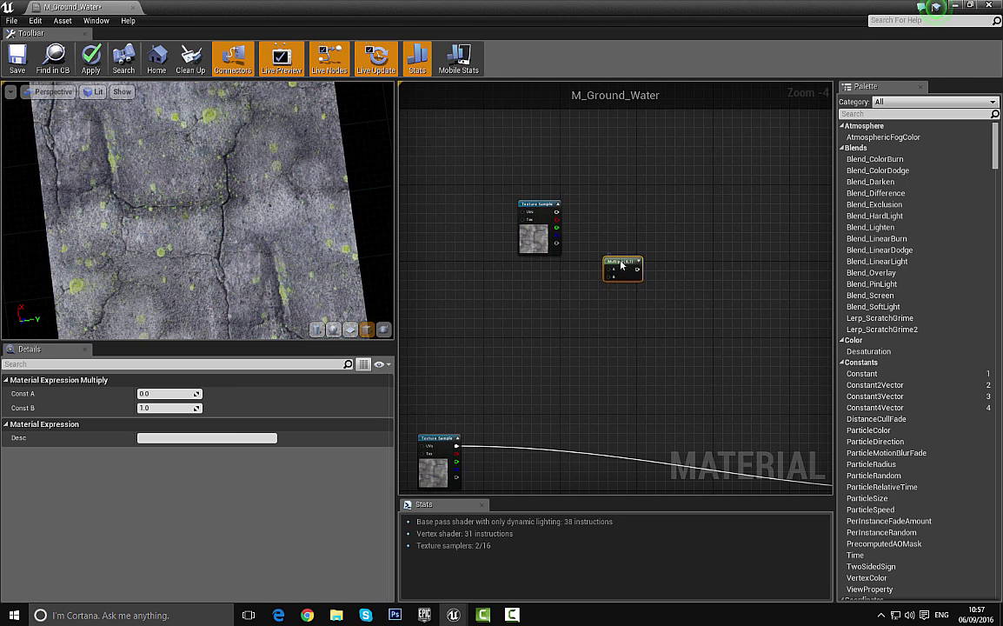
{"action": "scroll", "coordinate": [585, 270], "scroll_direction": "up", "scroll_amount": 4}
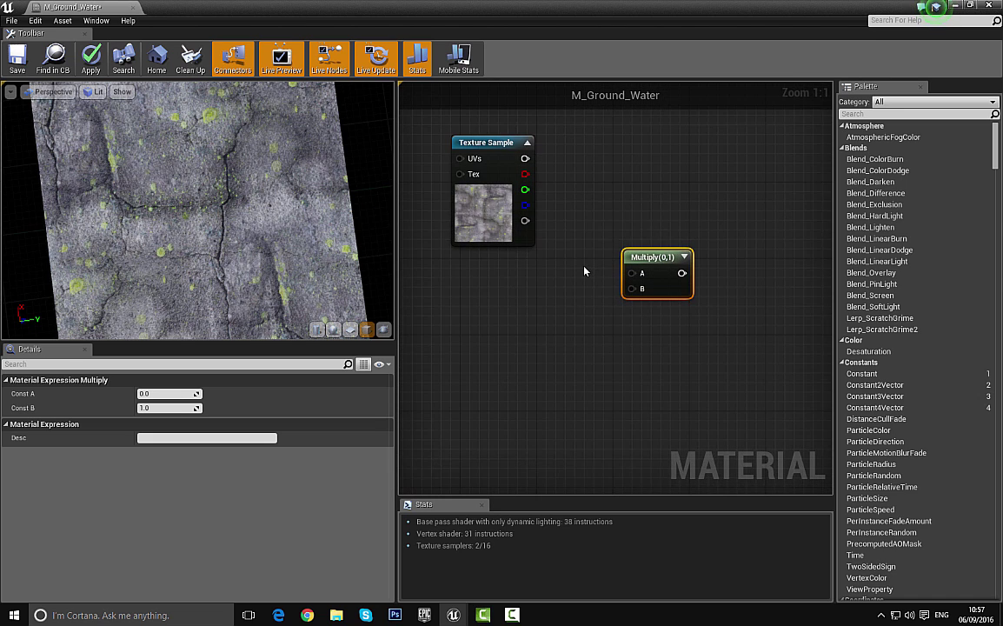
{"action": "left_click_drag", "start_coordinate": [631, 273], "coordinate": [529, 193]}
{"action": "right_click_drag", "start_coordinate": [528, 280], "coordinate": [572, 244]}
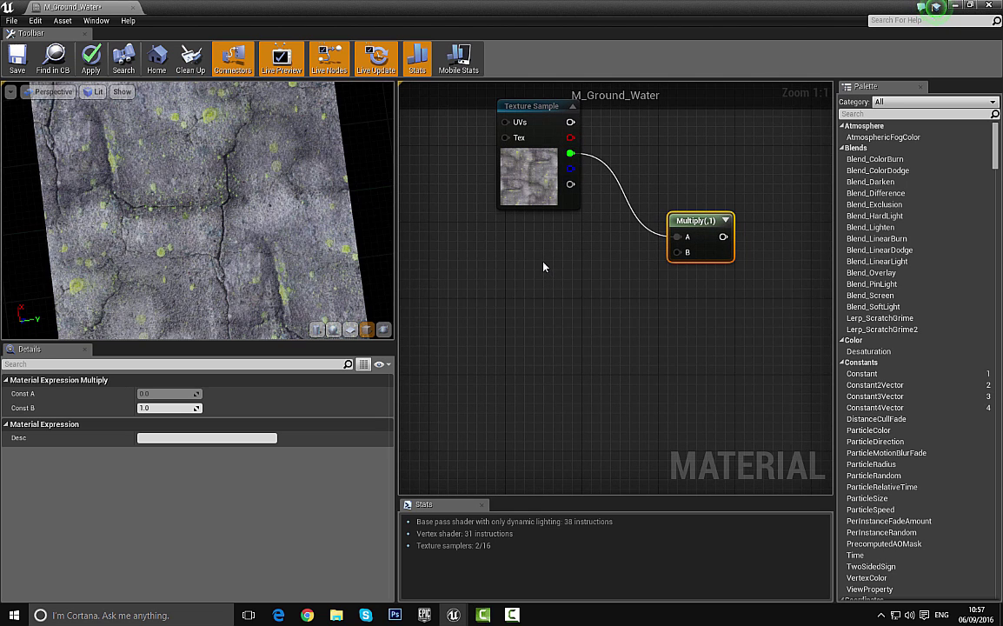
Step: Add a Vertex Color node below the Floor_Diff sample and connect its green channel to the Multiply node's input B
{"action": "right_click", "coordinate": [539, 308]}
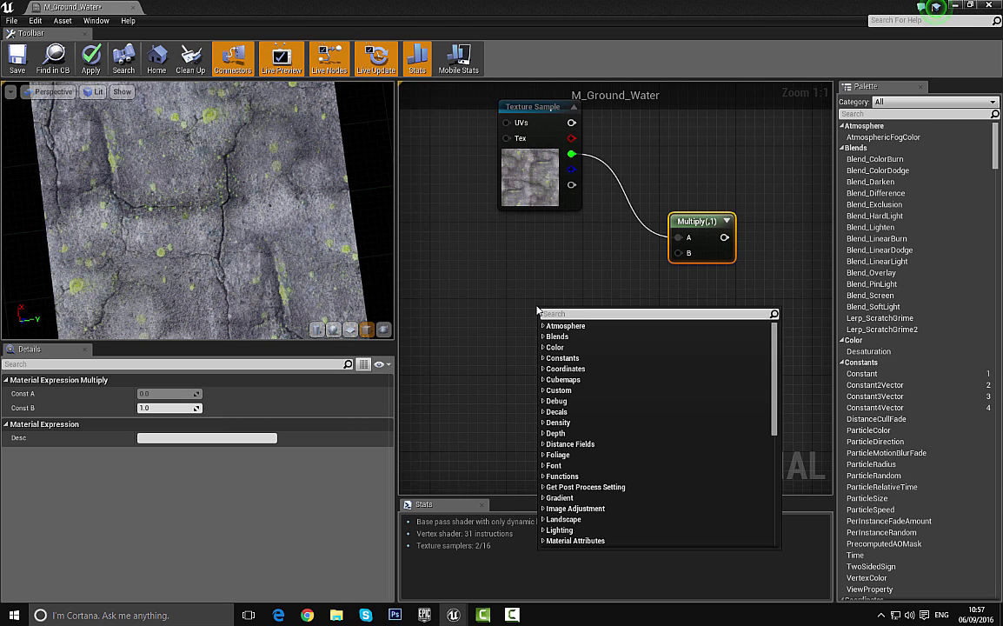
{"action": "type", "text": "vetr"}
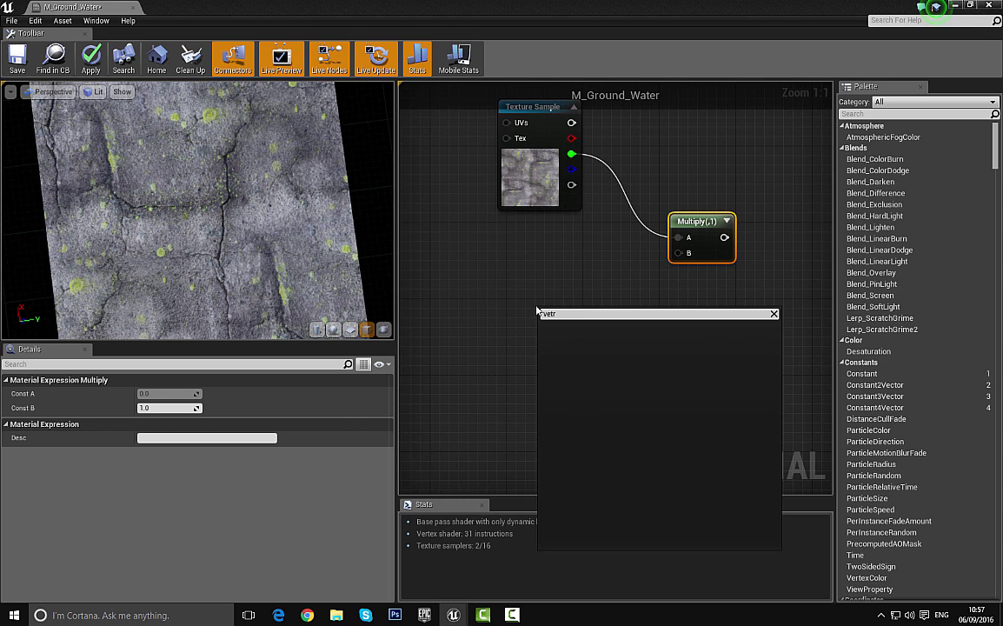
{"action": "key", "text": "BackSpace"}
{"action": "key", "text": "BackSpace"}
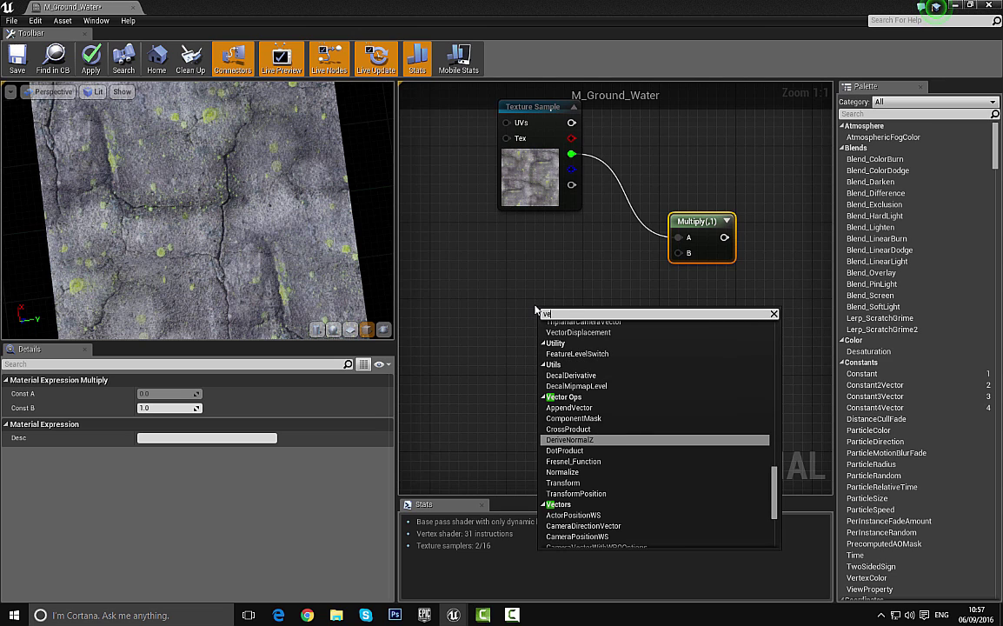
{"action": "type", "text": "rtw"}
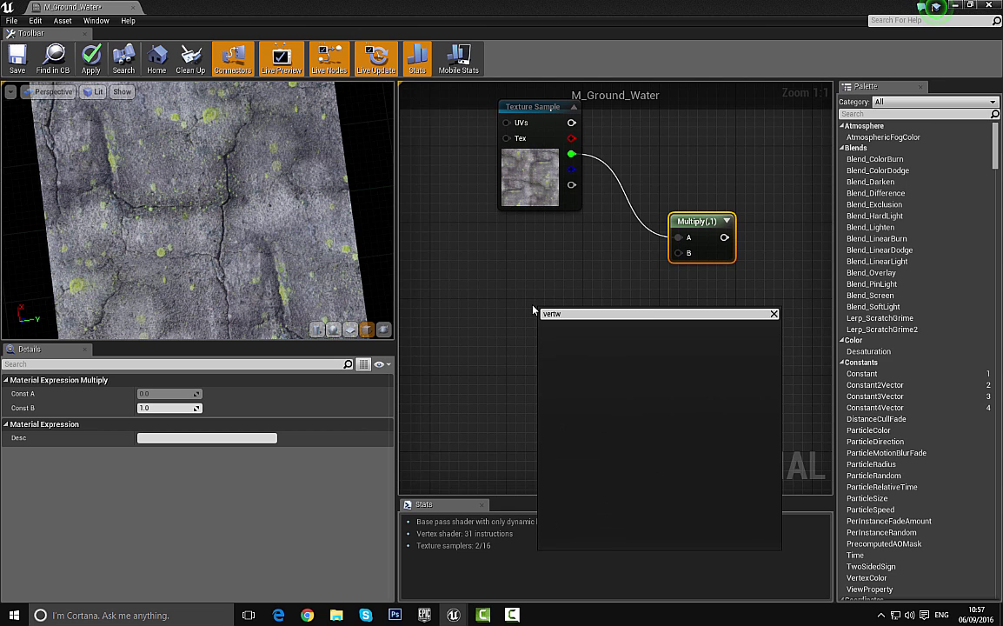
{"action": "key", "text": "BackSpace"}
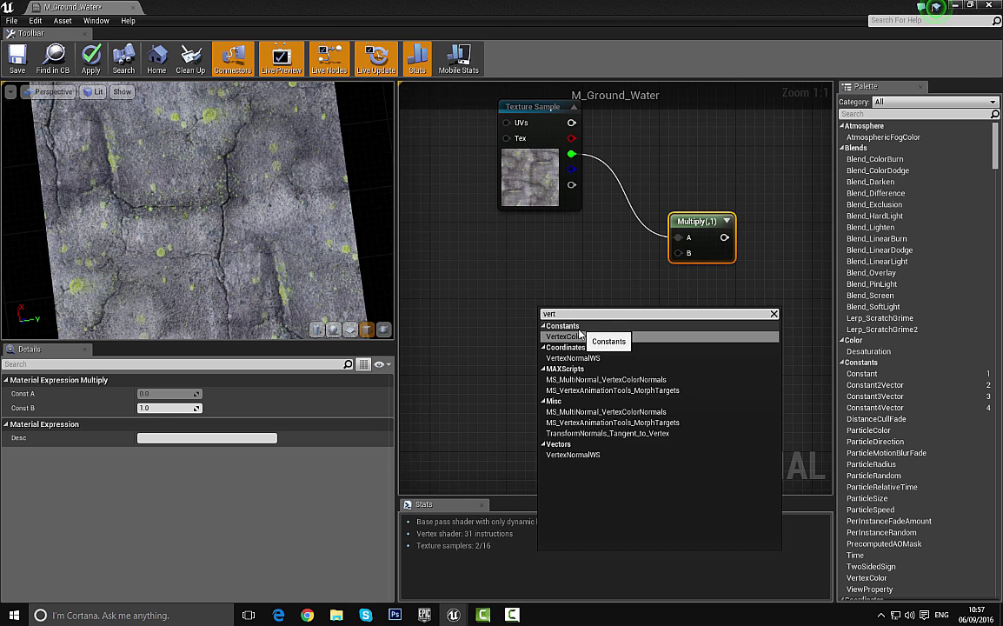
{"action": "left_click", "coordinate": [575, 336]}
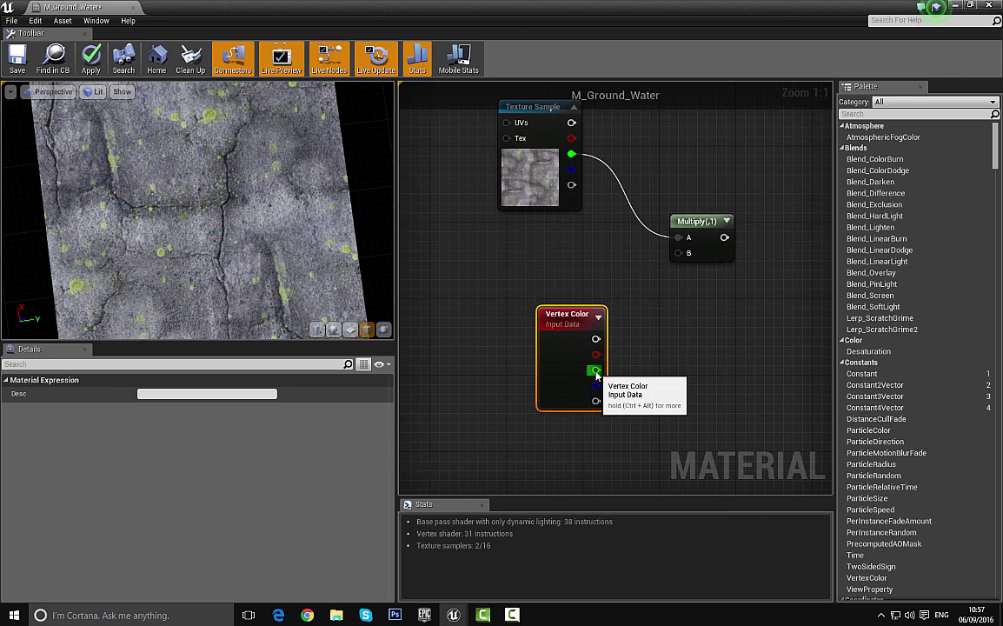
{"action": "left_click_drag", "start_coordinate": [596, 371], "coordinate": [678, 253]}
Step: Move the Vertex Color and Floor_Diff sample nodes closer together, stacked beside the Multiply node
{"action": "left_click_drag", "start_coordinate": [568, 309], "coordinate": [546, 253]}
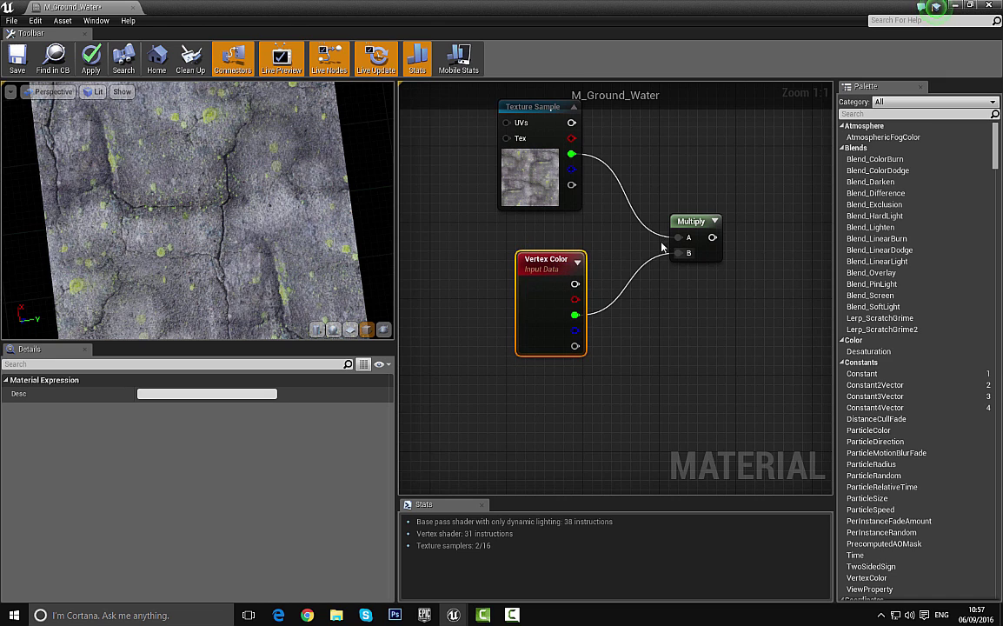
{"action": "right_click", "coordinate": [569, 250]}
{"action": "left_click", "coordinate": [544, 228]}
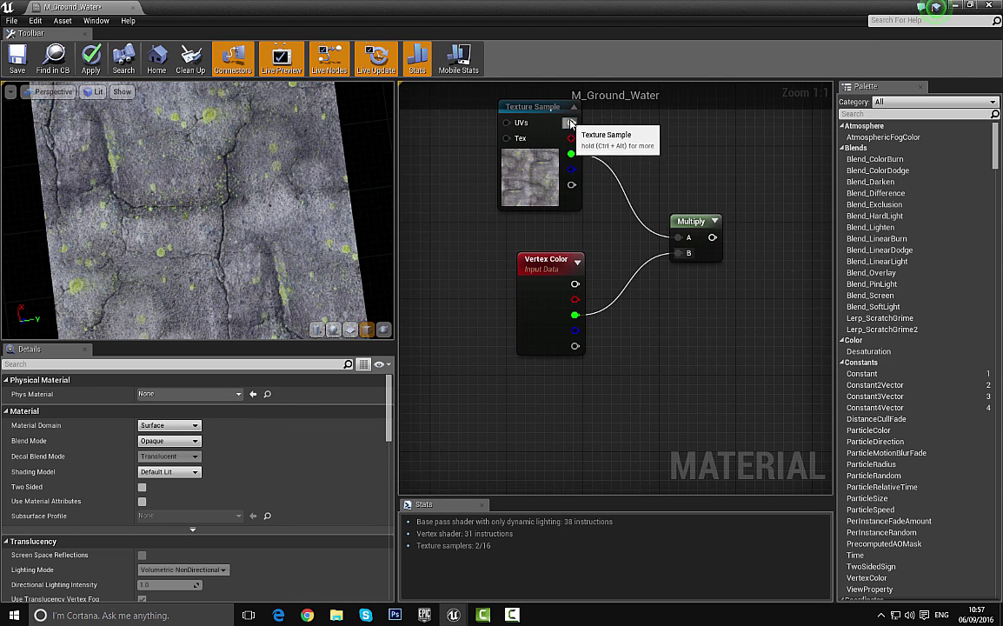
{"action": "left_click_drag", "start_coordinate": [541, 134], "coordinate": [551, 154]}
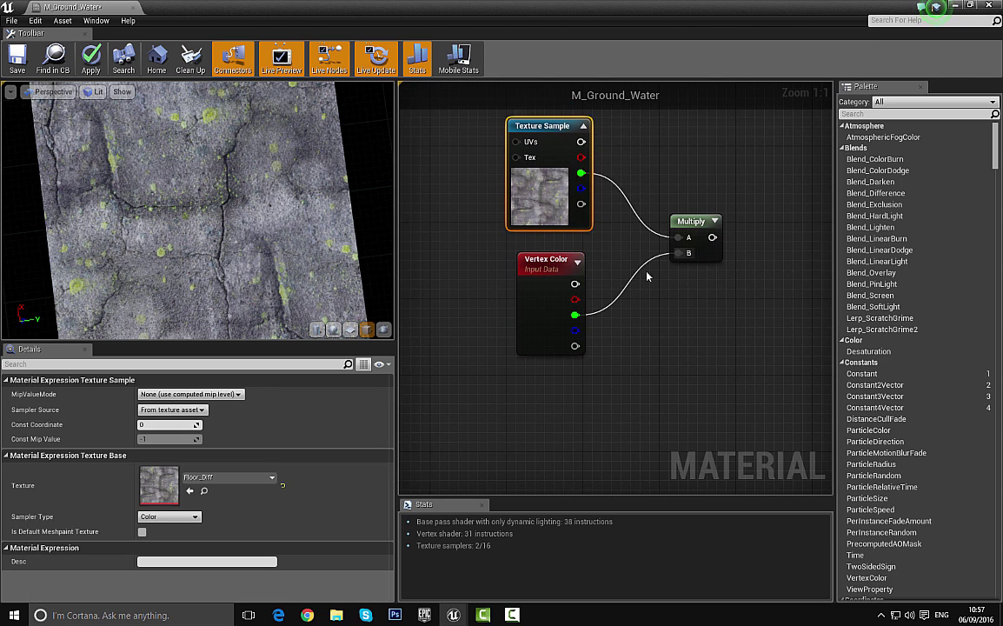
Step: Add a second Multiply node after the first and connect the first Multiply's output to its input A
{"action": "right_click_drag", "start_coordinate": [647, 276], "coordinate": [589, 298]}
{"action": "left_click", "coordinate": [595, 311]}
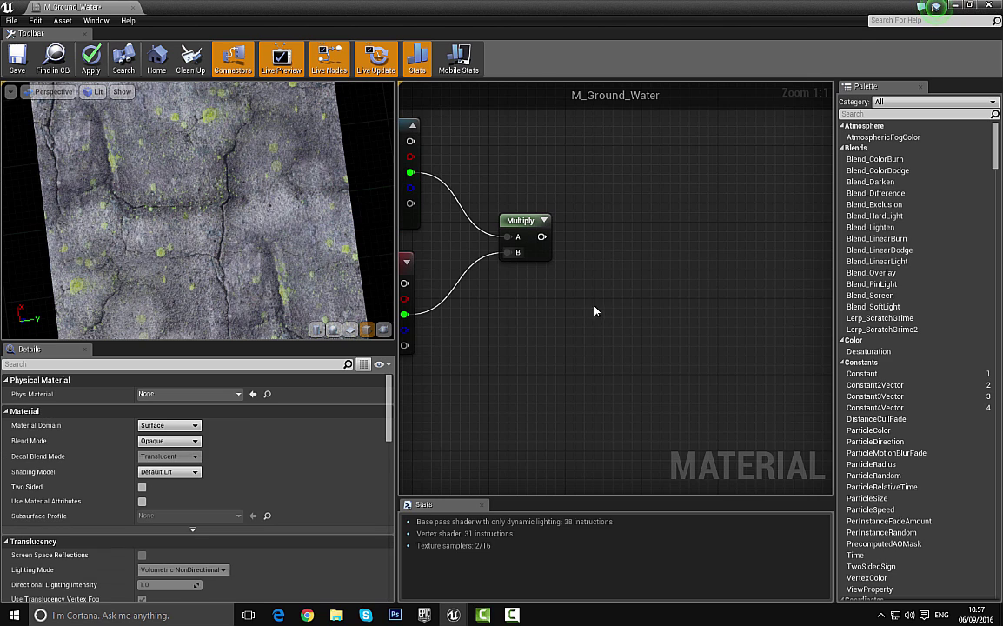
{"action": "left_click", "coordinate": [620, 280]}
{"action": "left_click_drag", "start_coordinate": [628, 300], "coordinate": [539, 244]}
Step: Add a Divide node below the first Multiply and connect its output to the second Multiply's input B
{"action": "left_click", "coordinate": [544, 339]}
{"action": "right_click", "coordinate": [543, 339]}
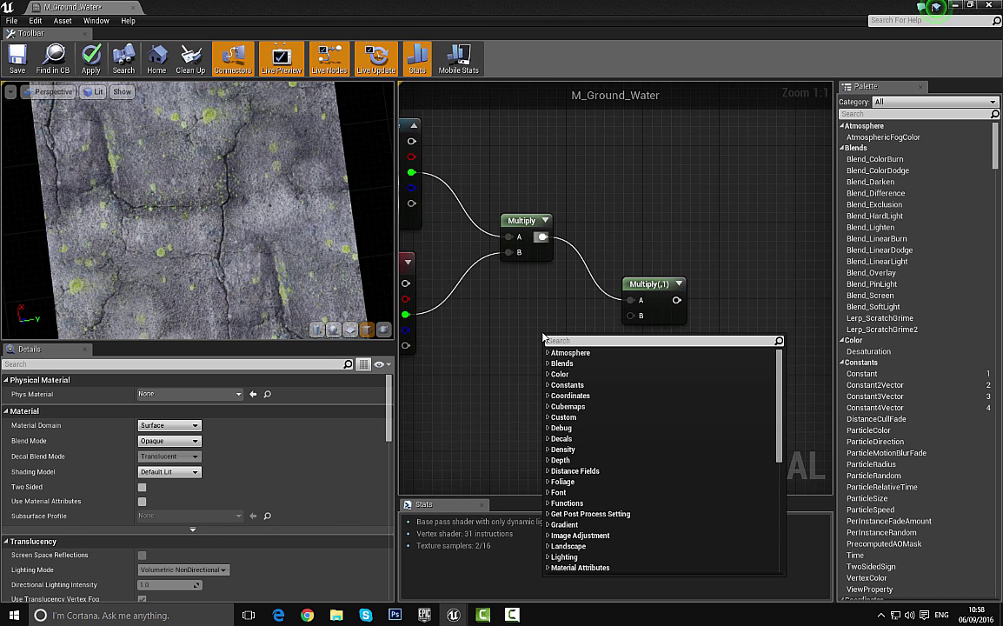
{"action": "type", "text": "co"}
{"action": "type", "text": "v"}
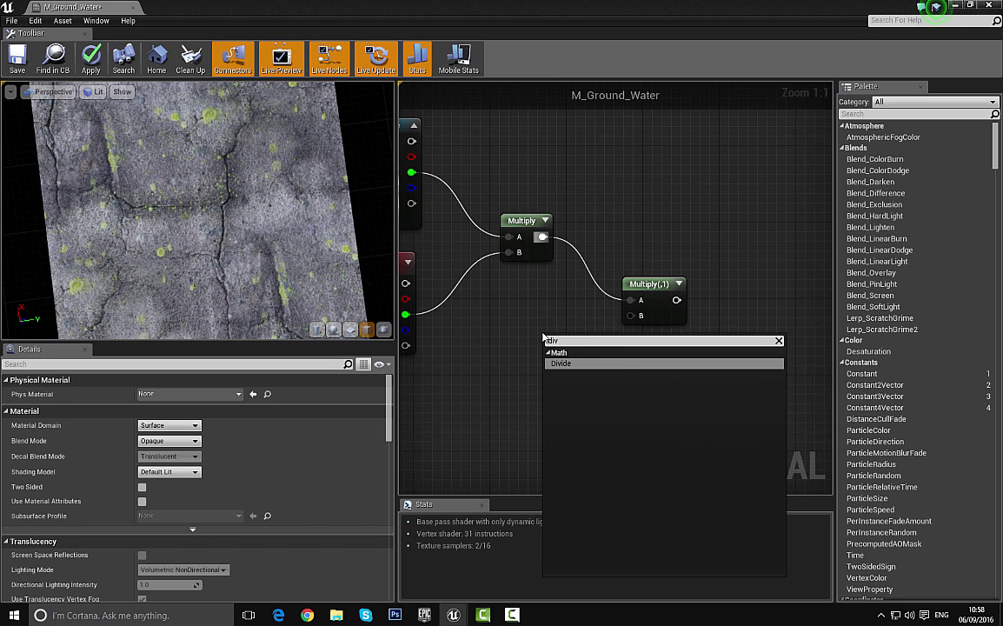
{"action": "left_click", "coordinate": [582, 359]}
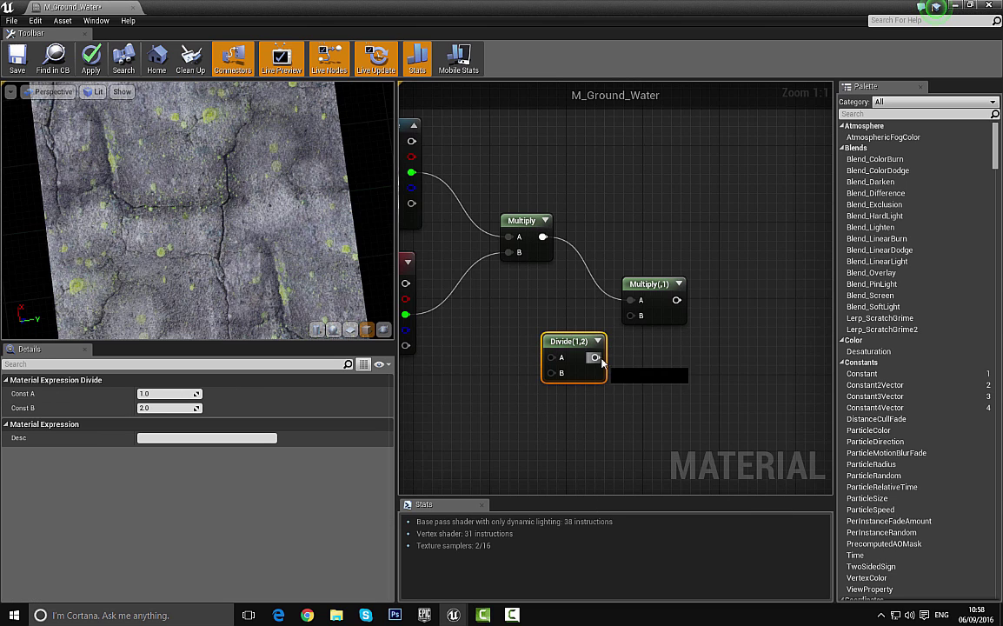
{"action": "left_click_drag", "start_coordinate": [596, 358], "coordinate": [630, 315]}
{"action": "left_click_drag", "start_coordinate": [560, 353], "coordinate": [546, 337]}
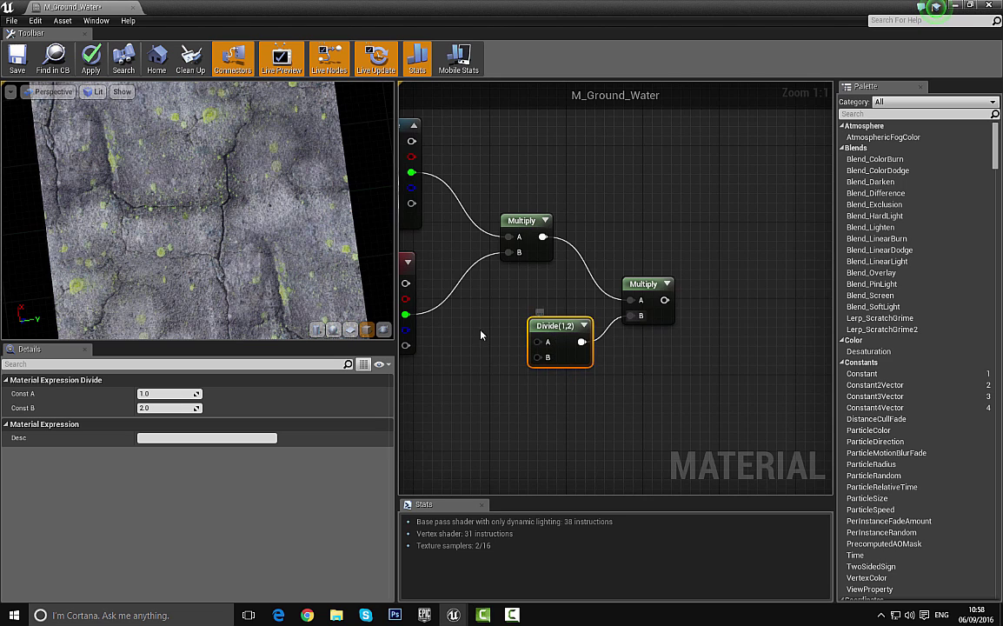
Step: Add a Constant node with a value of 10 and connect it to the Divide node's input A
{"action": "right_click_drag", "start_coordinate": [455, 333], "coordinate": [574, 307]}
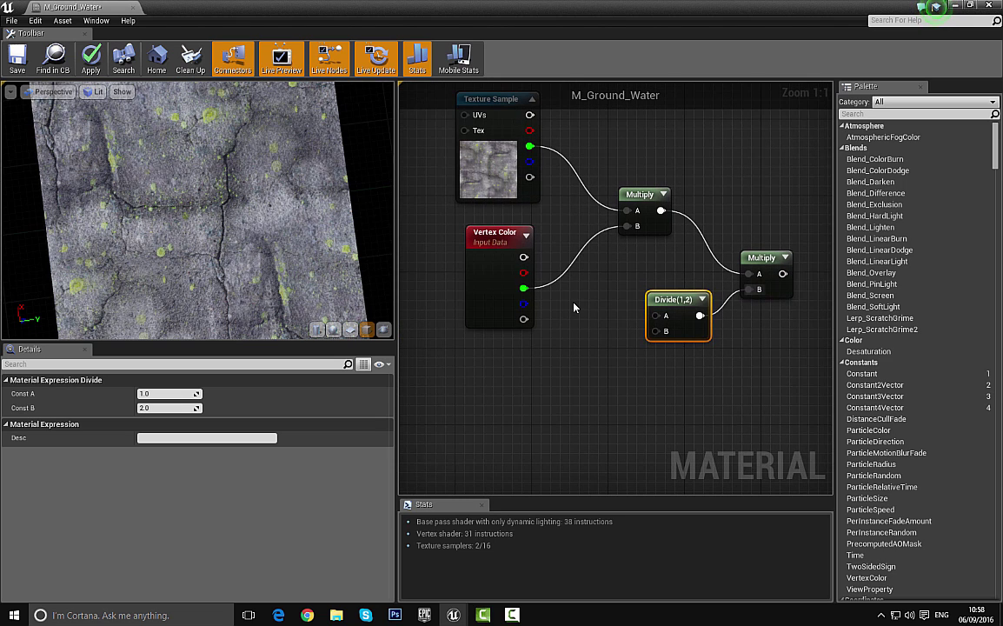
{"action": "left_click", "coordinate": [575, 268]}
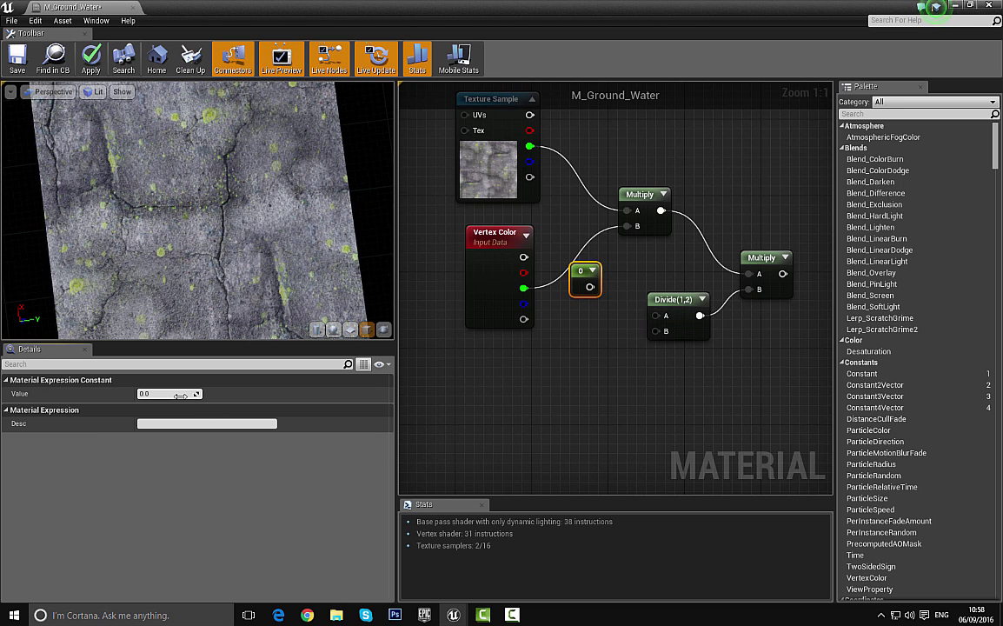
{"action": "left_click", "coordinate": [181, 396]}
{"action": "type", "text": "10"}
{"action": "key", "text": "Return"}
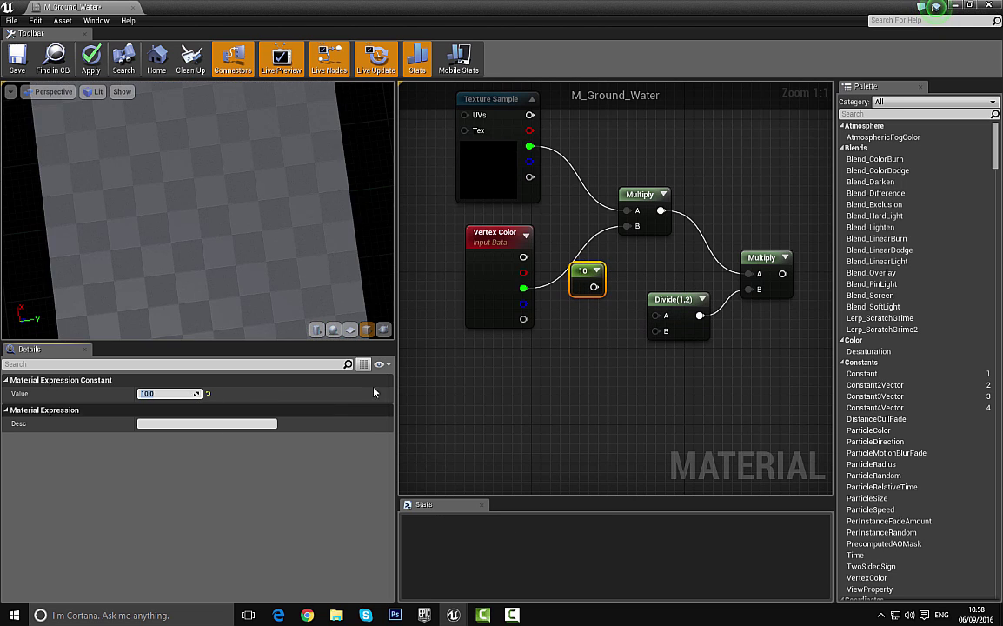
{"action": "left_click_drag", "start_coordinate": [594, 286], "coordinate": [656, 316]}
Step: Move the Floor_Diff sample and Vertex Color nodes together, farther away from the Constant and Multiply nodes
{"action": "right_click_drag", "start_coordinate": [656, 317], "coordinate": [808, 368]}
{"action": "scroll", "coordinate": [520, 218], "scroll_direction": "down", "scroll_amount": 2}
{"action": "left_click_drag", "start_coordinate": [520, 217], "coordinate": [578, 289]}
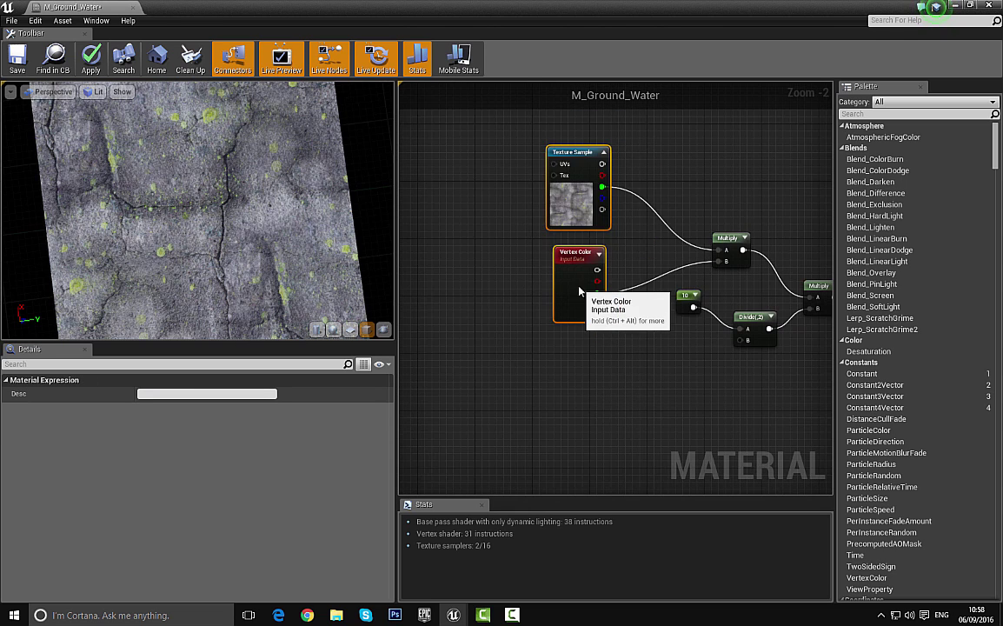
Step: Add another Constant node below the 10 constant and convert it to a parameter
{"action": "right_click_drag", "start_coordinate": [662, 352], "coordinate": [516, 303]}
{"action": "scroll", "coordinate": [504, 306], "scroll_direction": "up", "scroll_amount": 2}
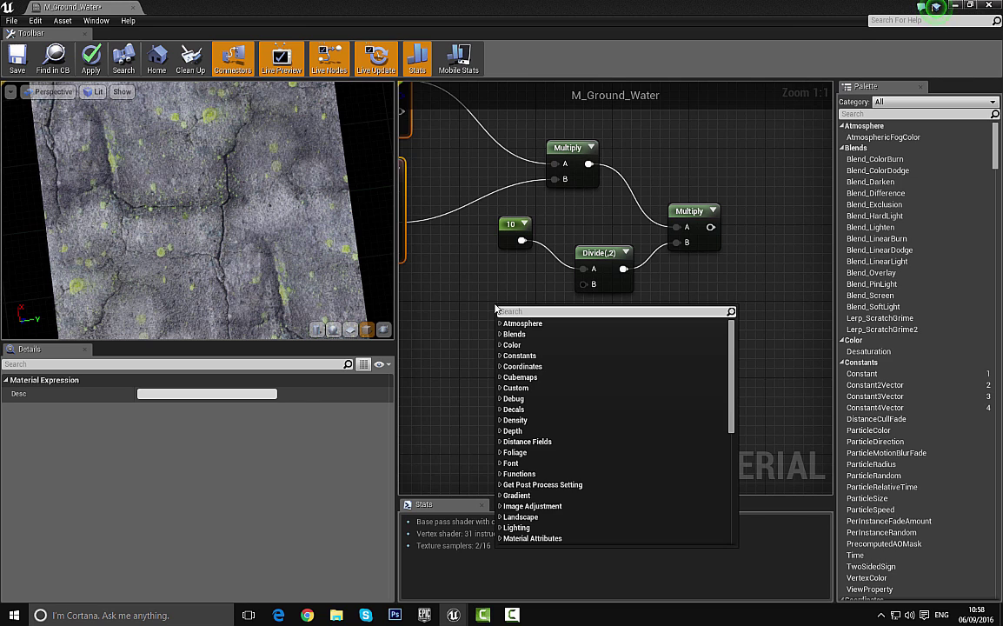
{"action": "left_click", "coordinate": [492, 290]}
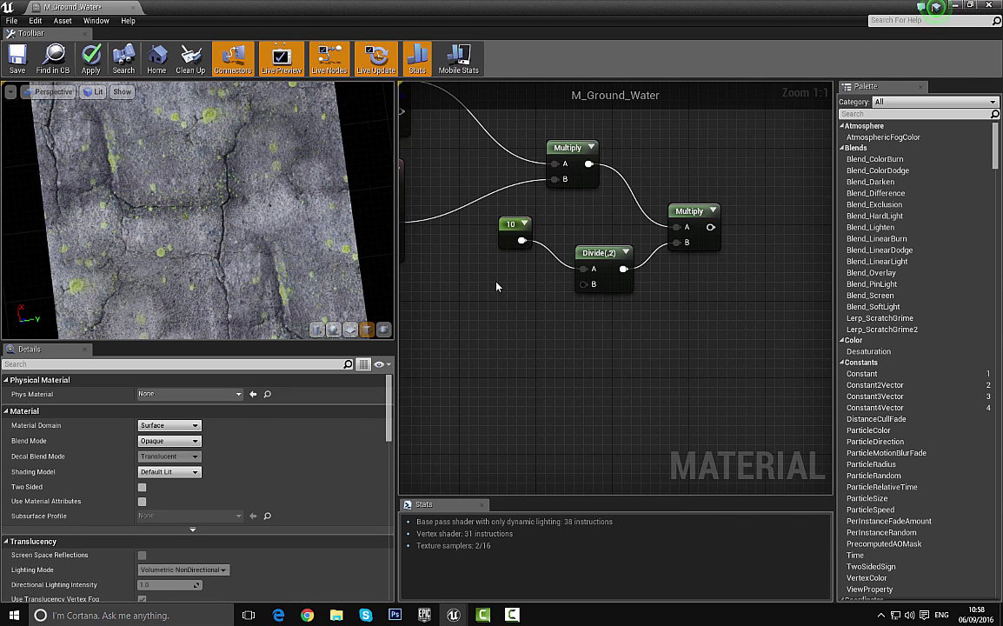
{"action": "left_click", "coordinate": [497, 285]}
{"action": "right_click", "coordinate": [506, 299]}
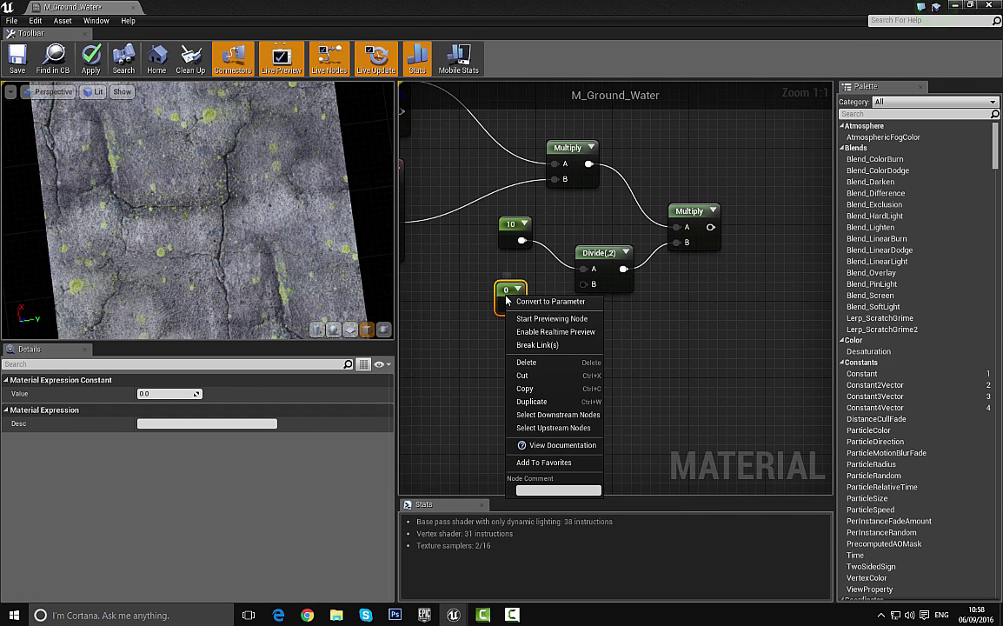
{"action": "left_click", "coordinate": [562, 301]}
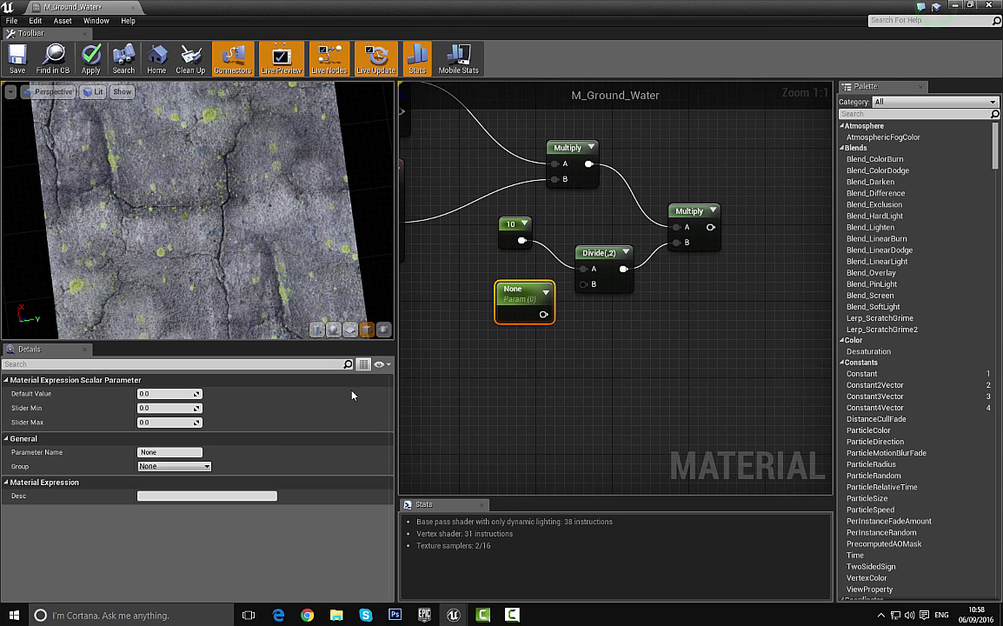
Step: Name the new parameter Water Amount and connect it to the Divide node's input B
{"action": "left_click", "coordinate": [163, 453]}
{"action": "type", "text": "Water Amount"}
{"action": "key", "text": "Return"}
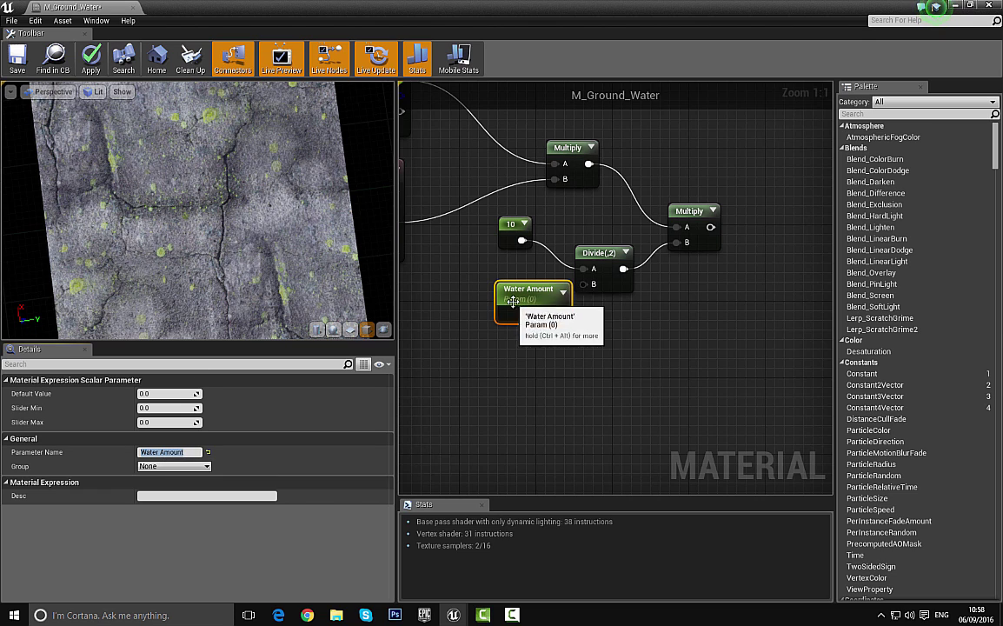
{"action": "left_click_drag", "start_coordinate": [524, 298], "coordinate": [479, 310]}
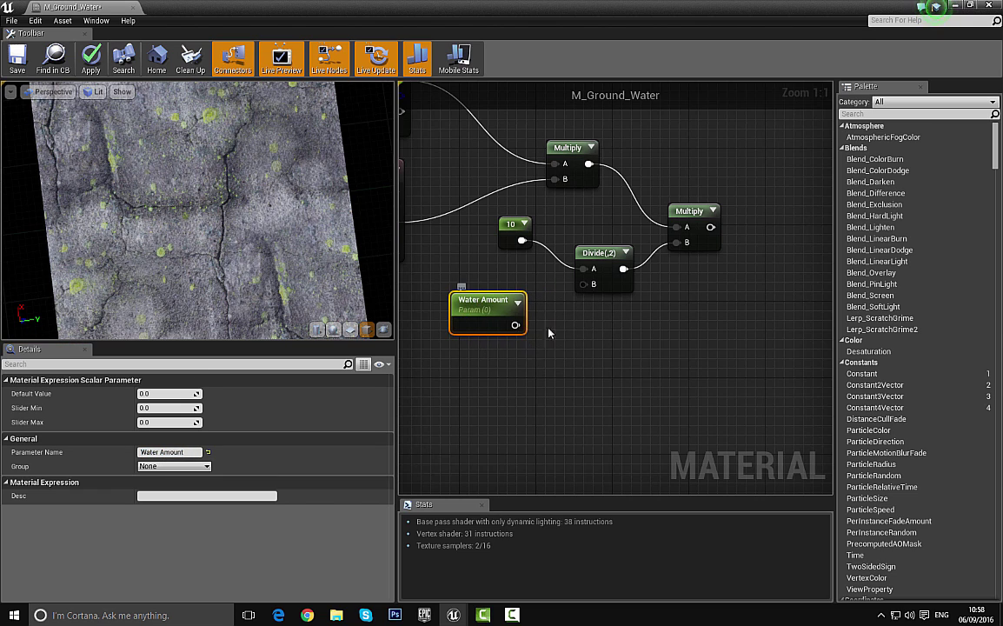
{"action": "left_click_drag", "start_coordinate": [513, 325], "coordinate": [582, 285]}
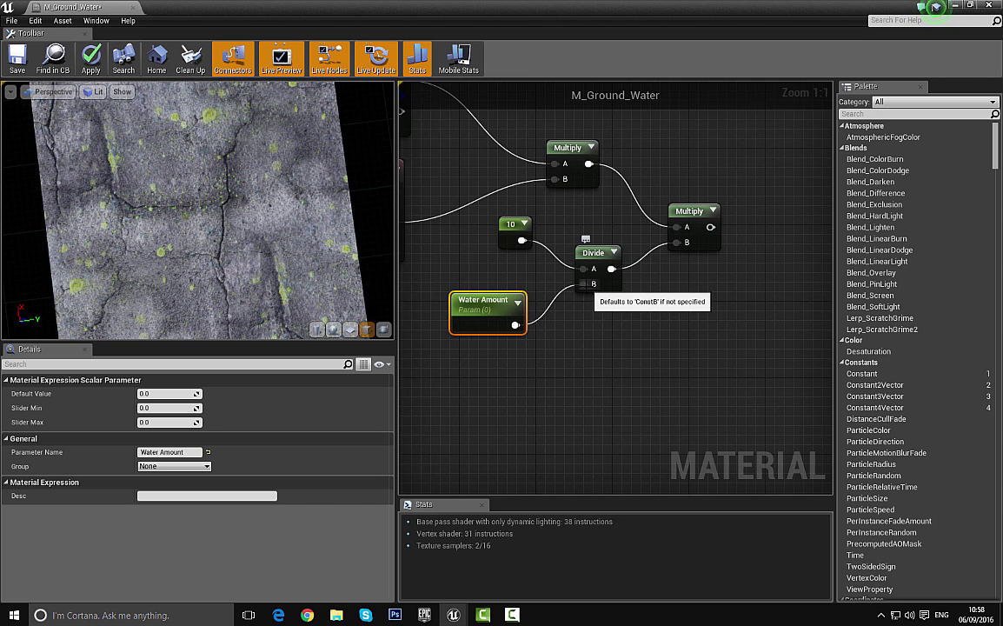
Step: Preview the second Multiply node's output on the cube from several angles, and stop previewing the node
{"action": "right_click_drag", "start_coordinate": [696, 156], "coordinate": [593, 190]}
{"action": "left_click_drag", "start_coordinate": [123, 195], "coordinate": [230, 228]}
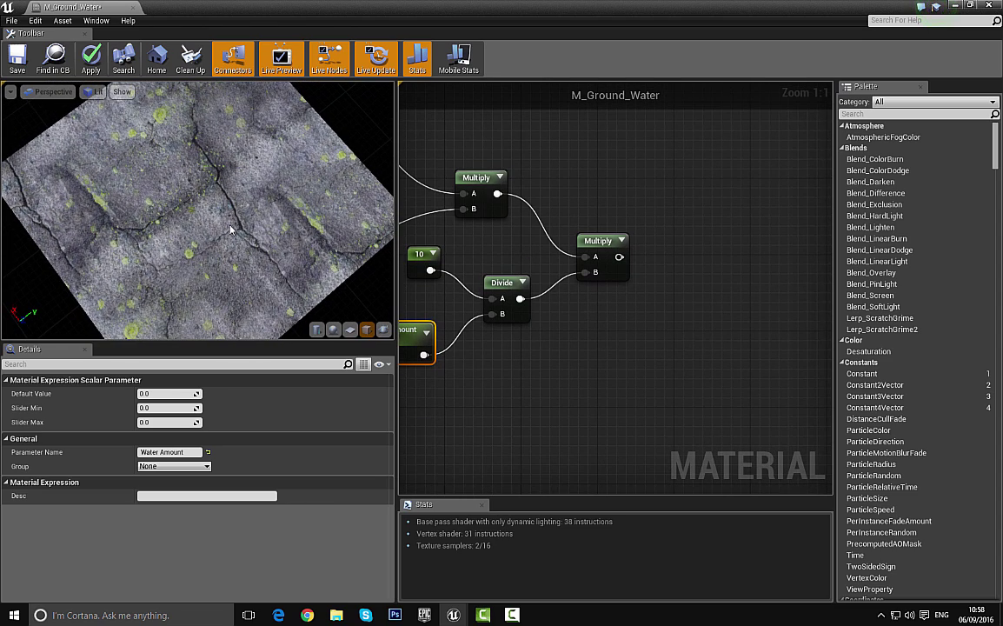
{"action": "left_click", "coordinate": [597, 241]}
{"action": "right_click", "coordinate": [600, 248]}
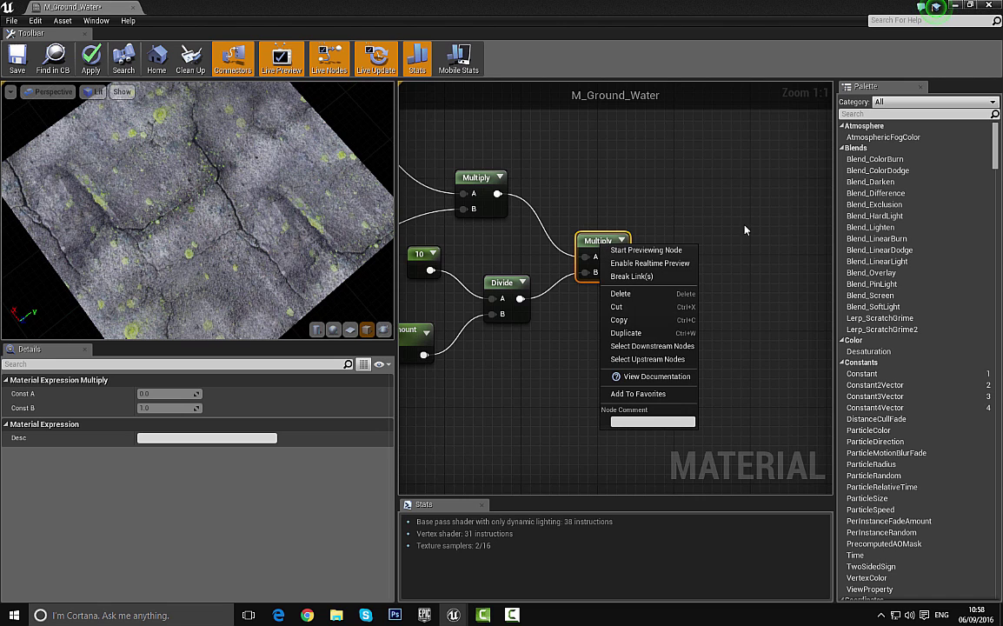
{"action": "left_click", "coordinate": [613, 250]}
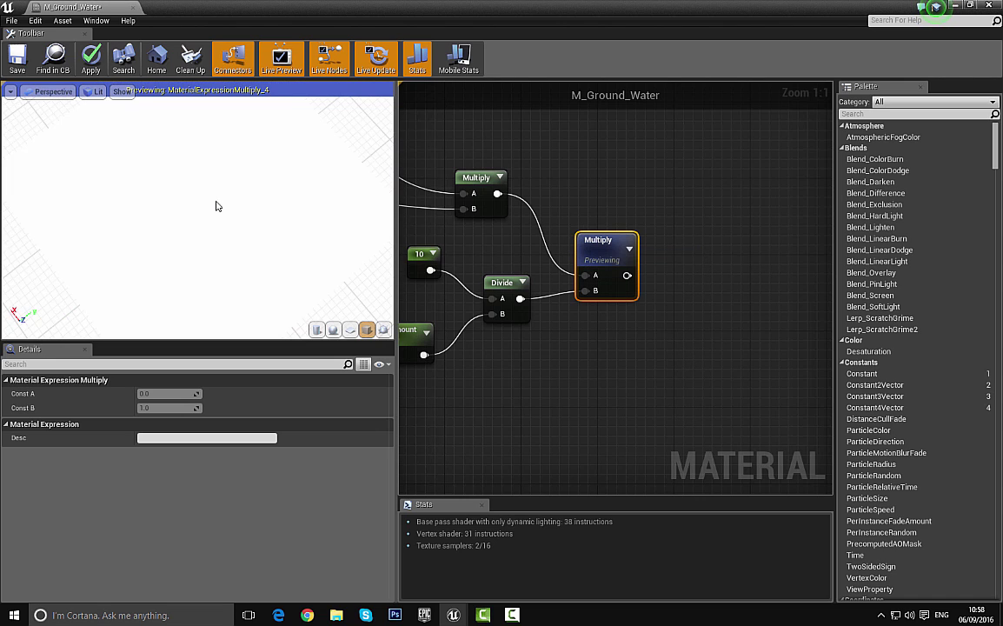
{"action": "right_click_drag", "start_coordinate": [200, 234], "coordinate": [200, 278]}
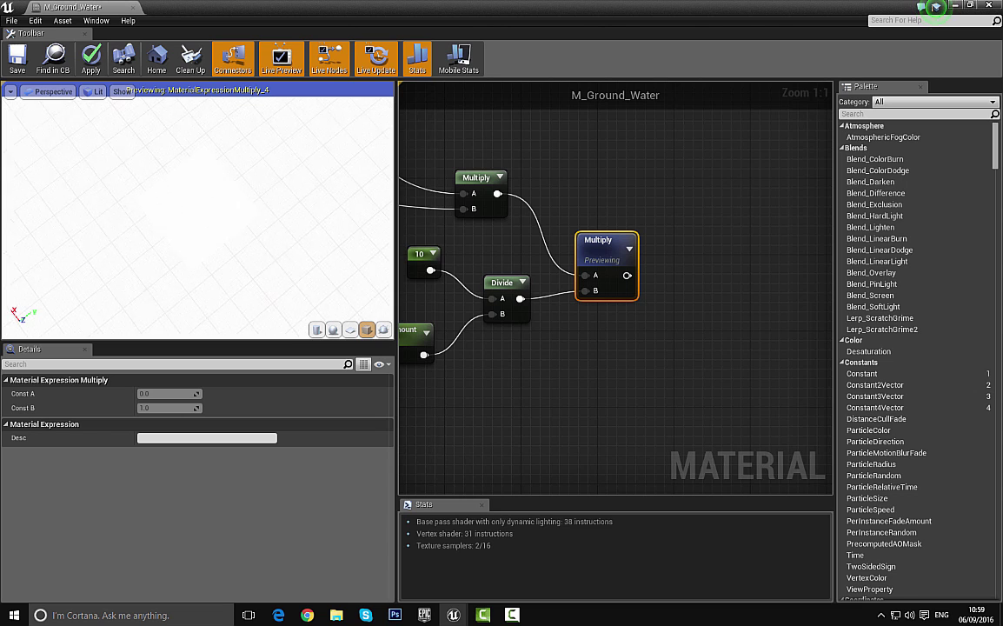
{"action": "left_click_drag", "start_coordinate": [199, 237], "coordinate": [200, 226]}
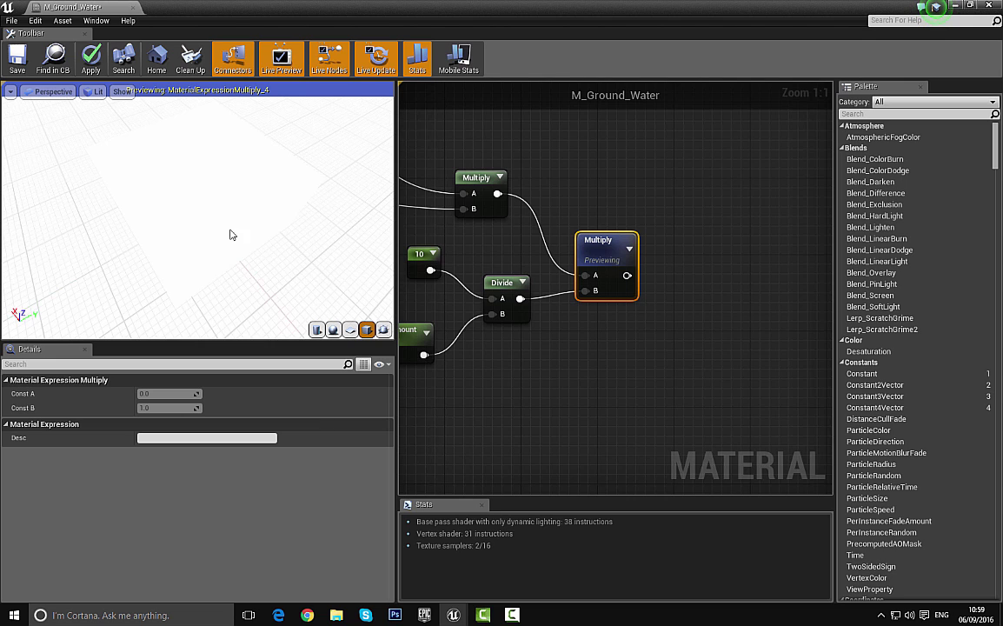
{"action": "right_click_drag", "start_coordinate": [460, 270], "coordinate": [526, 273]}
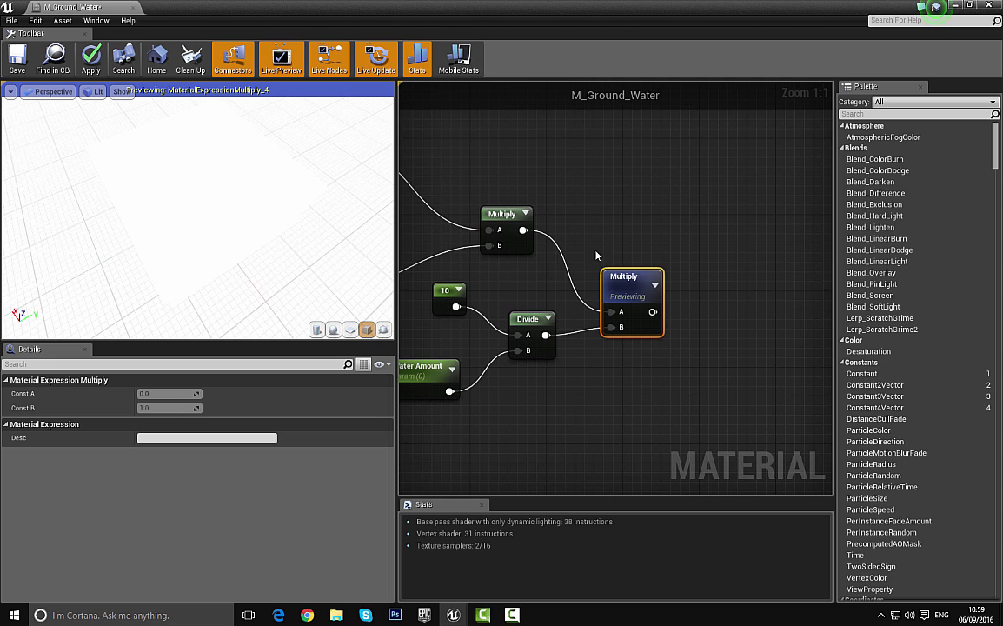
{"action": "right_click", "coordinate": [631, 279]}
{"action": "left_click", "coordinate": [678, 273]}
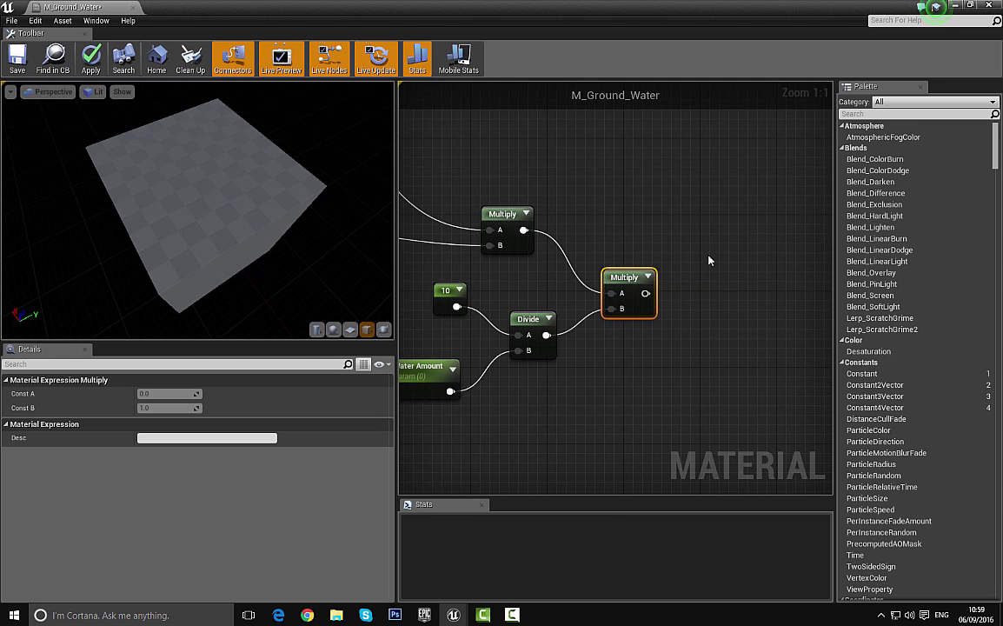
Step: Add a OneMinus node fed by the second Multiply node's output
{"action": "right_click_drag", "start_coordinate": [708, 257], "coordinate": [611, 223]}
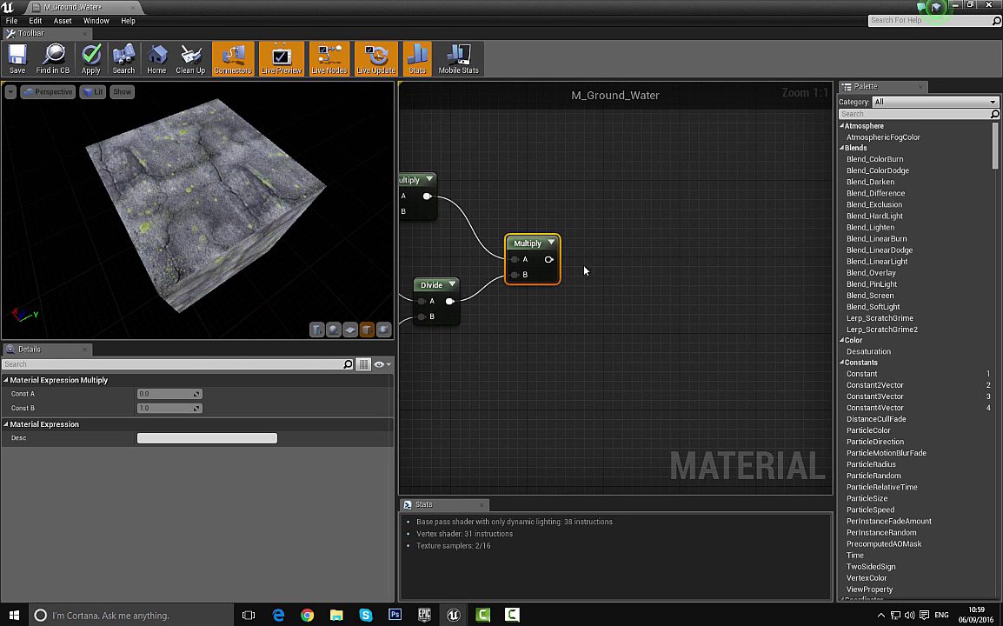
{"action": "left_click_drag", "start_coordinate": [548, 259], "coordinate": [604, 255]}
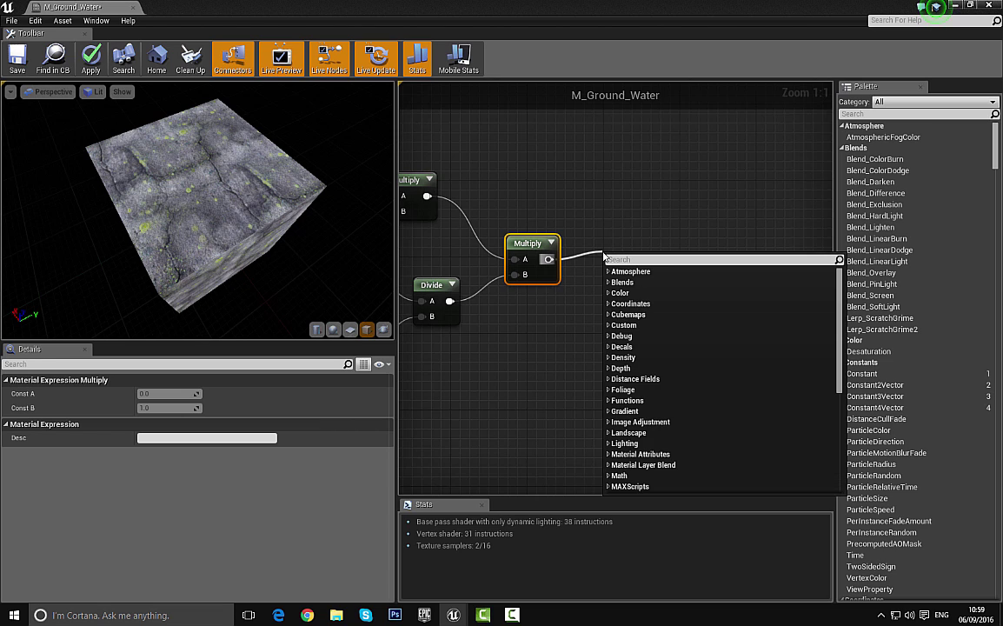
{"action": "type", "text": "one"}
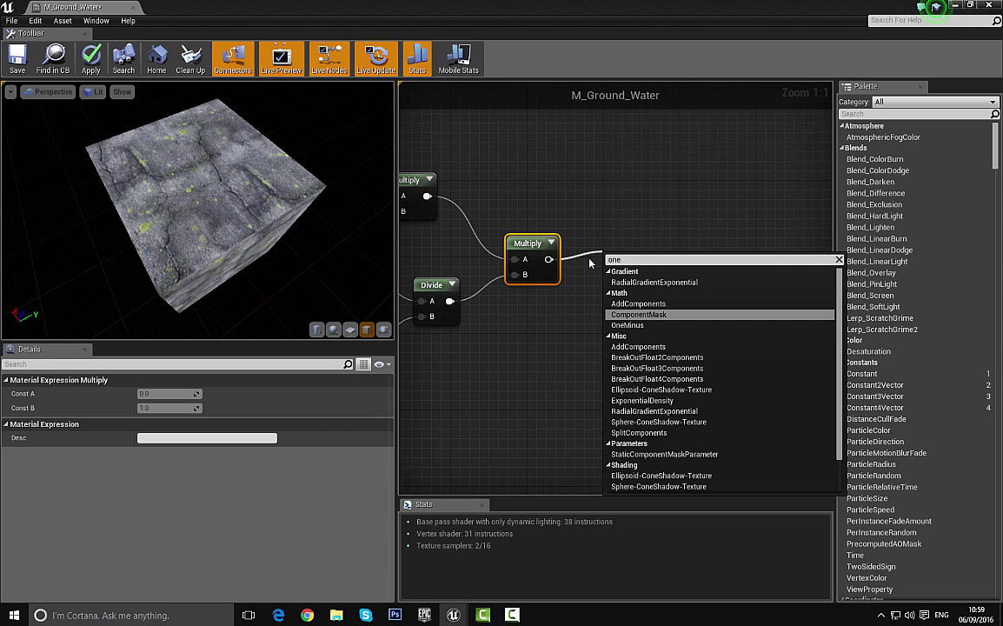
{"action": "type", "text": "m"}
{"action": "key", "text": "Return"}
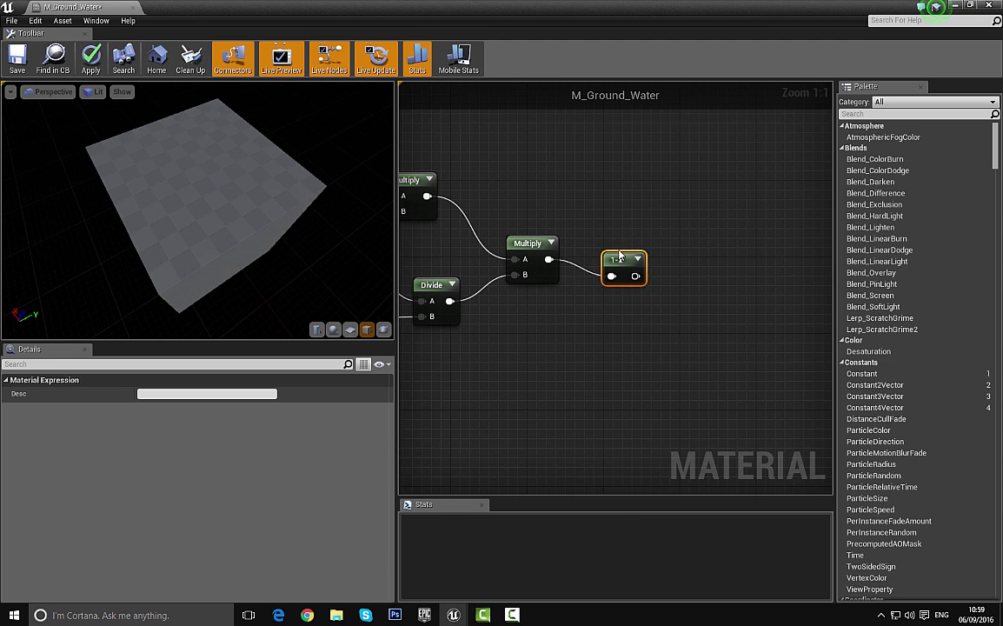
Step: Preview the 1-x node's output on the cube, check the nodes feeding it, and stop previewing the node
{"action": "right_click", "coordinate": [621, 254]}
{"action": "left_click", "coordinate": [624, 238]}
{"action": "right_click", "coordinate": [610, 261]}
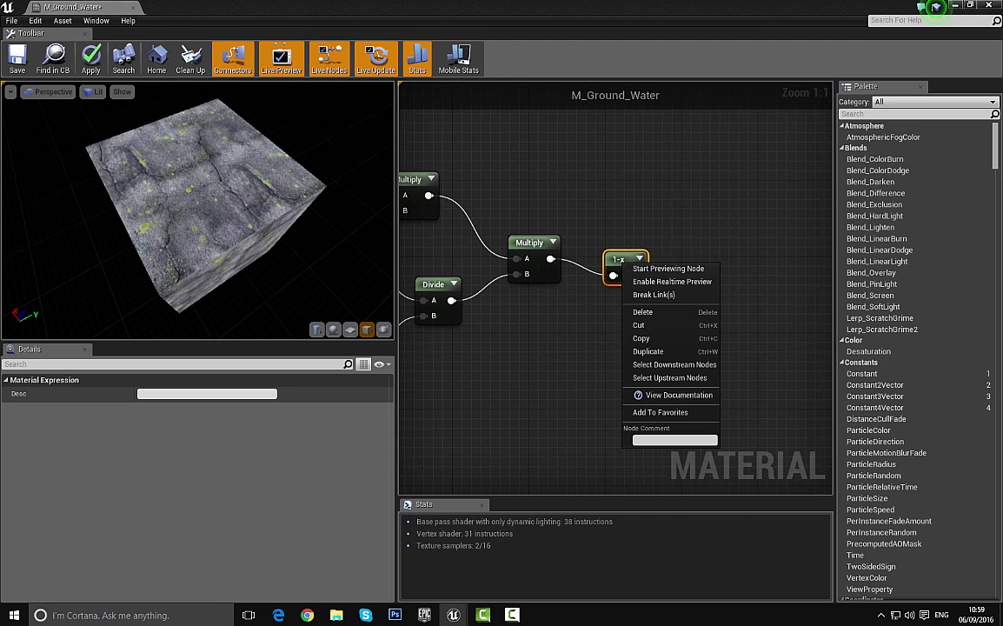
{"action": "left_click", "coordinate": [638, 266]}
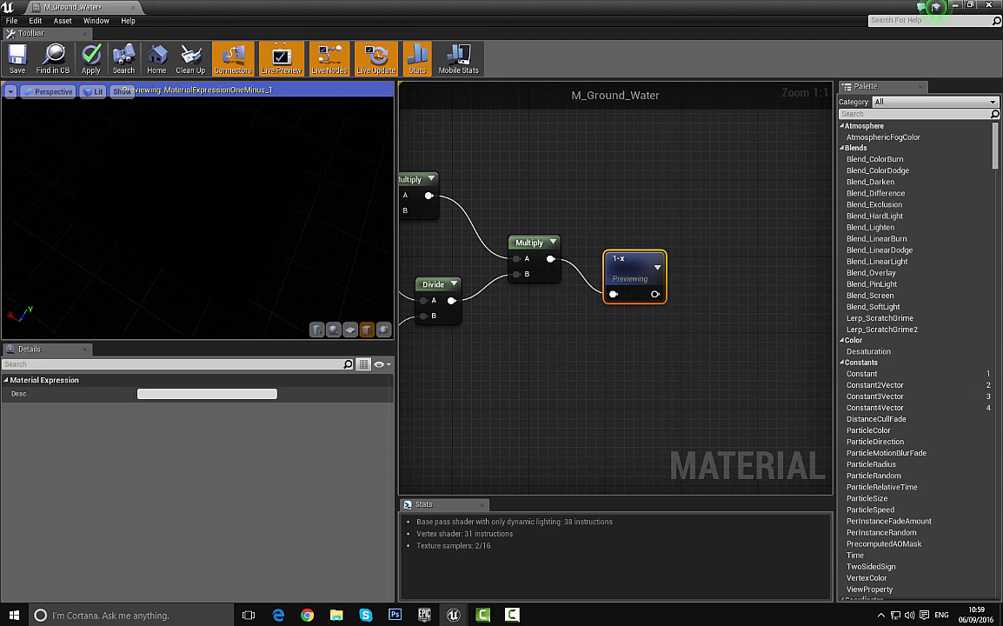
{"action": "right_click_drag", "start_coordinate": [413, 216], "coordinate": [538, 227]}
{"action": "right_click_drag", "start_coordinate": [551, 287], "coordinate": [444, 285]}
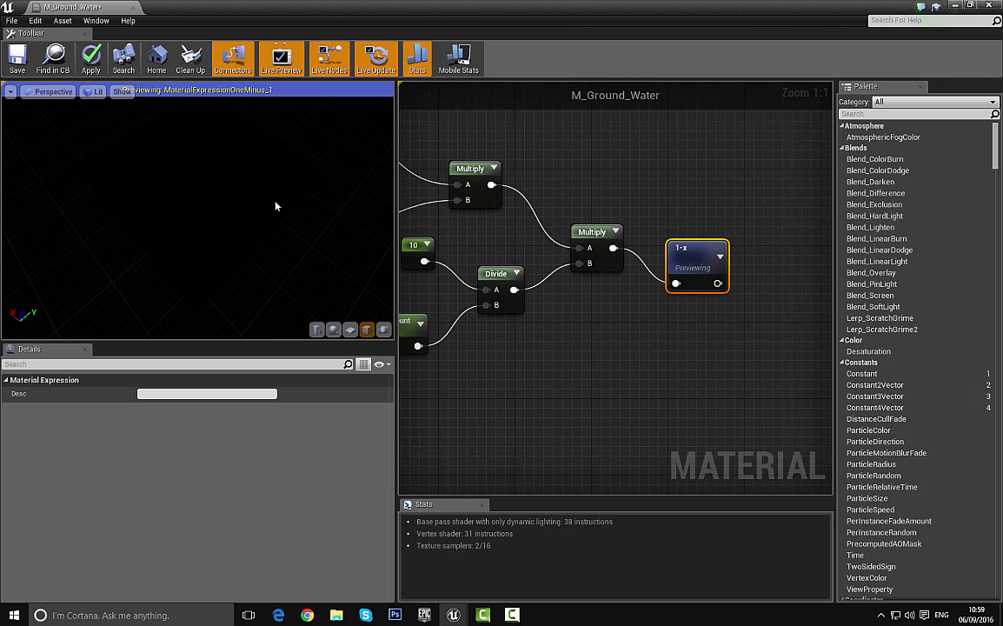
{"action": "right_click", "coordinate": [676, 247]}
{"action": "left_click", "coordinate": [700, 252]}
Step: Set the Water Amount parameter's default value to 1
{"action": "right_click_drag", "start_coordinate": [518, 373], "coordinate": [697, 324]}
{"action": "left_click_drag", "start_coordinate": [587, 276], "coordinate": [597, 268]}
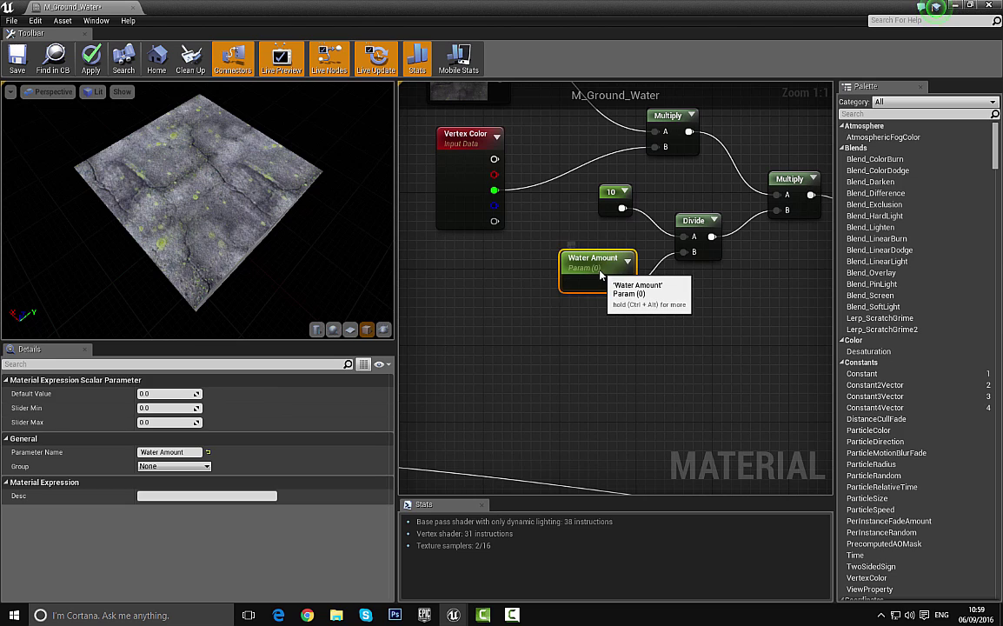
{"action": "left_click", "coordinate": [176, 394]}
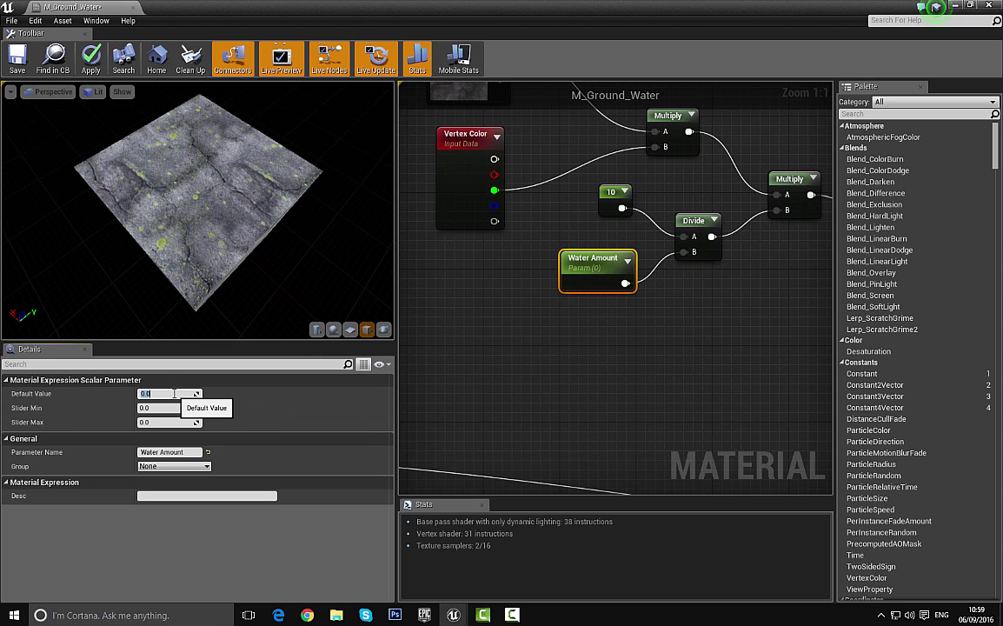
{"action": "type", "text": "1"}
{"action": "key", "text": "Return"}
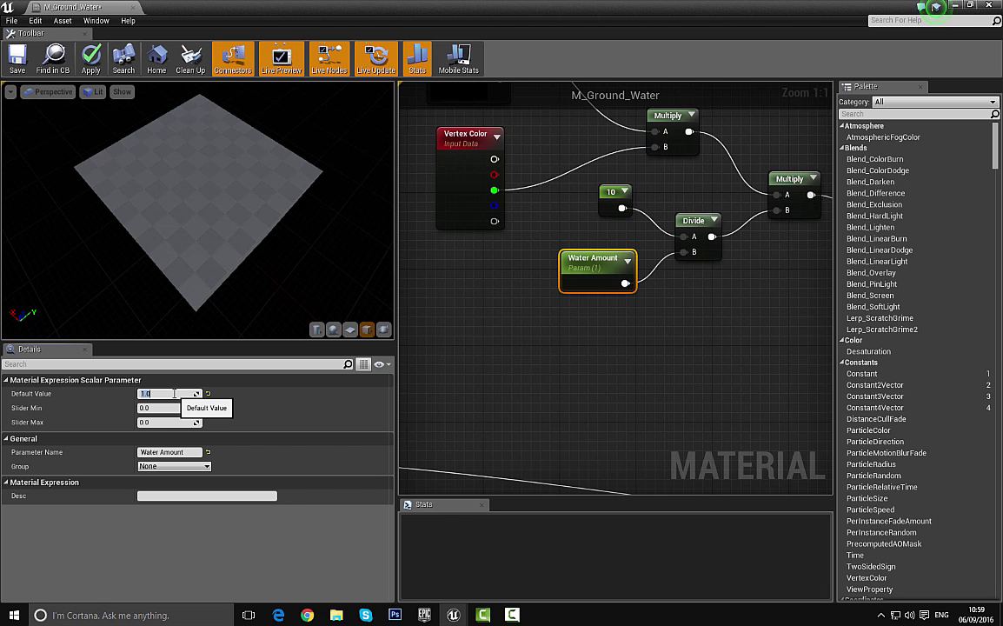
Step: Preview the second Multiply node's output on the cube from another angle, and stop previewing the node
{"action": "right_click_drag", "start_coordinate": [693, 299], "coordinate": [557, 342]}
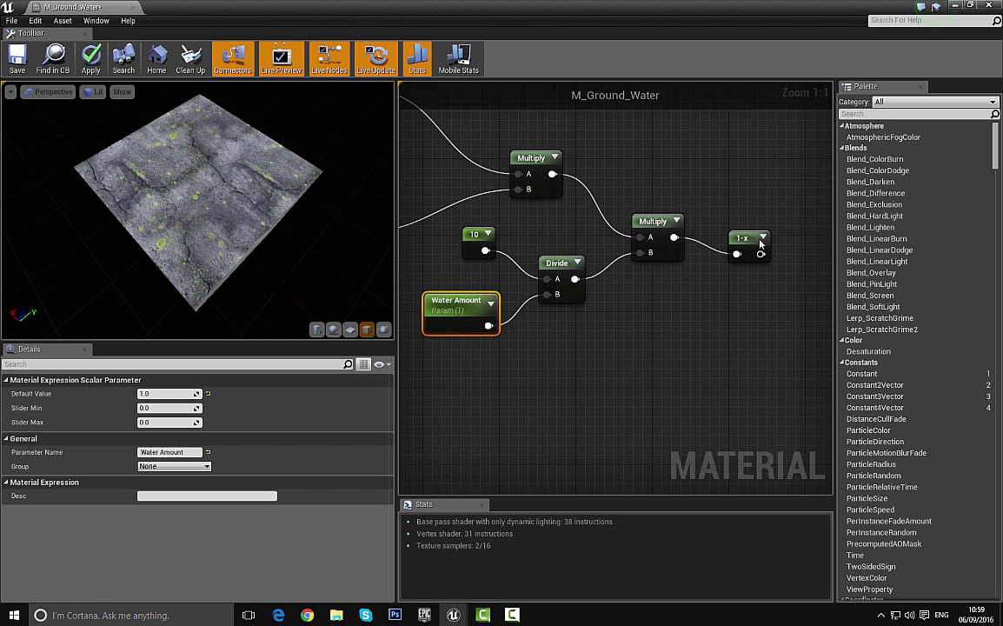
{"action": "left_click", "coordinate": [652, 224]}
{"action": "right_click", "coordinate": [652, 225]}
{"action": "left_click", "coordinate": [672, 226]}
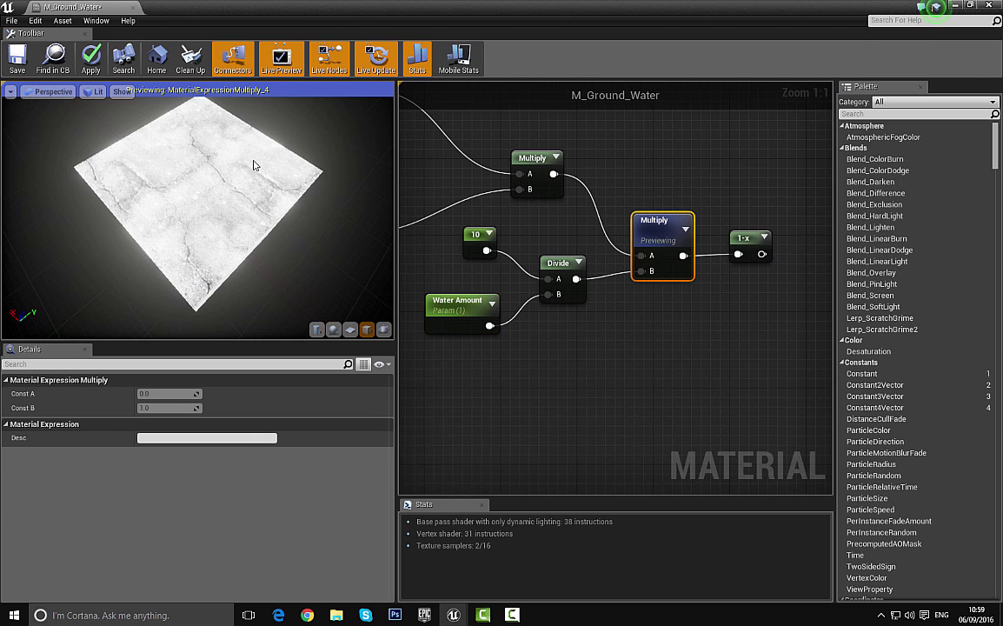
{"action": "left_click_drag", "start_coordinate": [191, 163], "coordinate": [162, 139]}
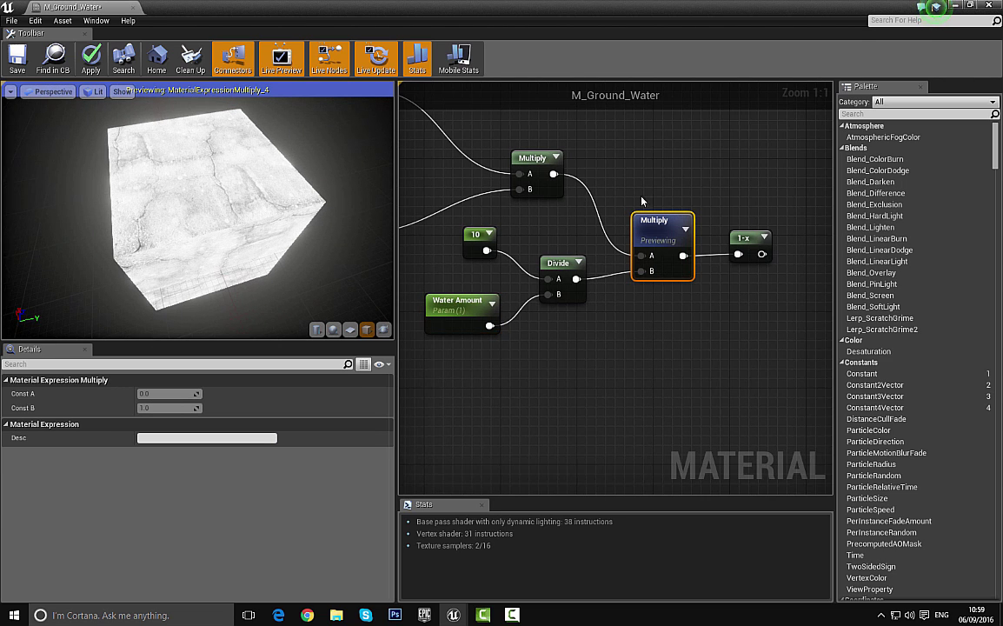
{"action": "right_click", "coordinate": [654, 224]}
{"action": "left_click", "coordinate": [671, 227]}
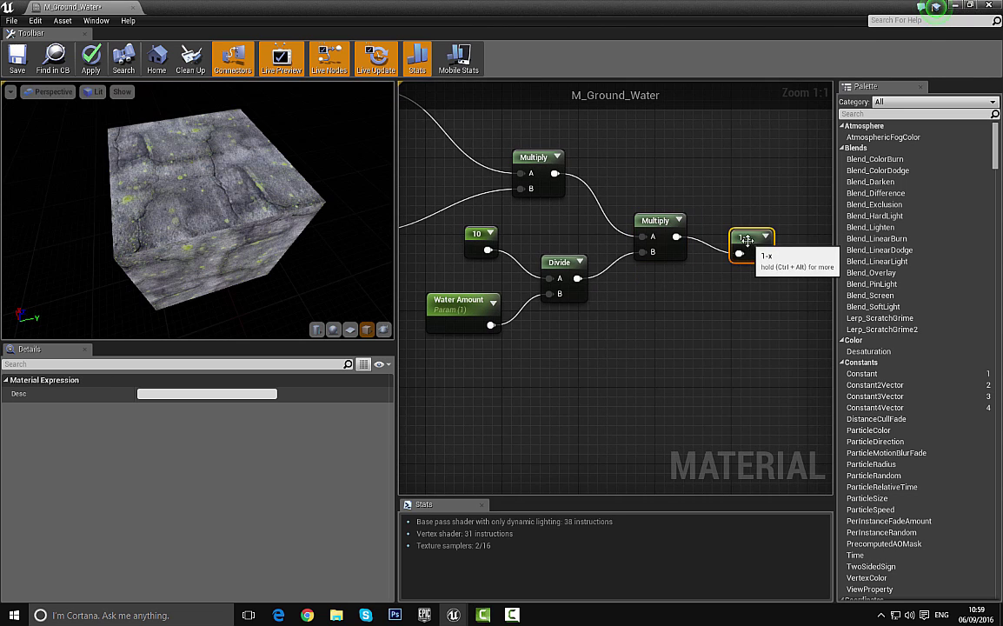
Step: Preview the 1-x node's output and examine the mask on the cube from several angles
{"action": "right_click", "coordinate": [753, 242]}
{"action": "left_click", "coordinate": [760, 250]}
{"action": "left_click_drag", "start_coordinate": [195, 153], "coordinate": [208, 174]}
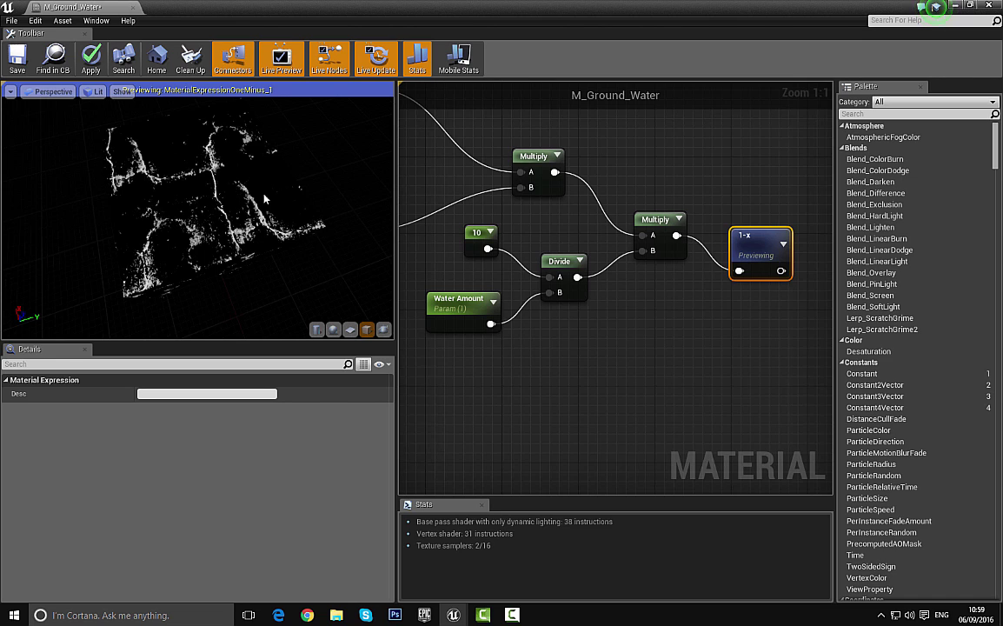
{"action": "left_click_drag", "start_coordinate": [264, 199], "coordinate": [261, 174]}
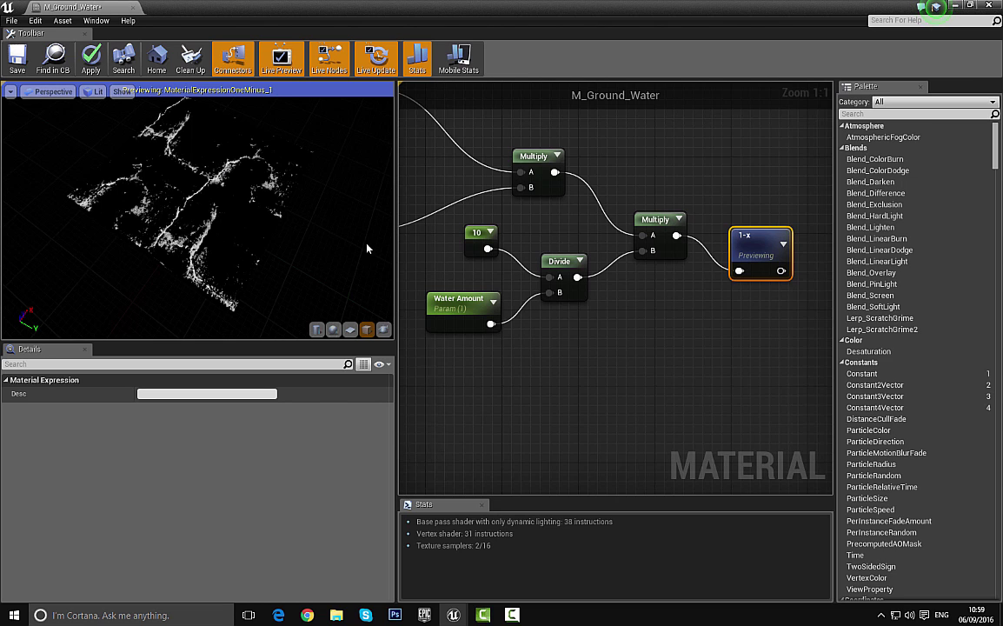
Step: Test the 1-x preview with the Water Amount default value at 0, and return the value to 1
{"action": "right_click_drag", "start_coordinate": [469, 312], "coordinate": [563, 287]}
{"action": "left_click", "coordinate": [556, 278]}
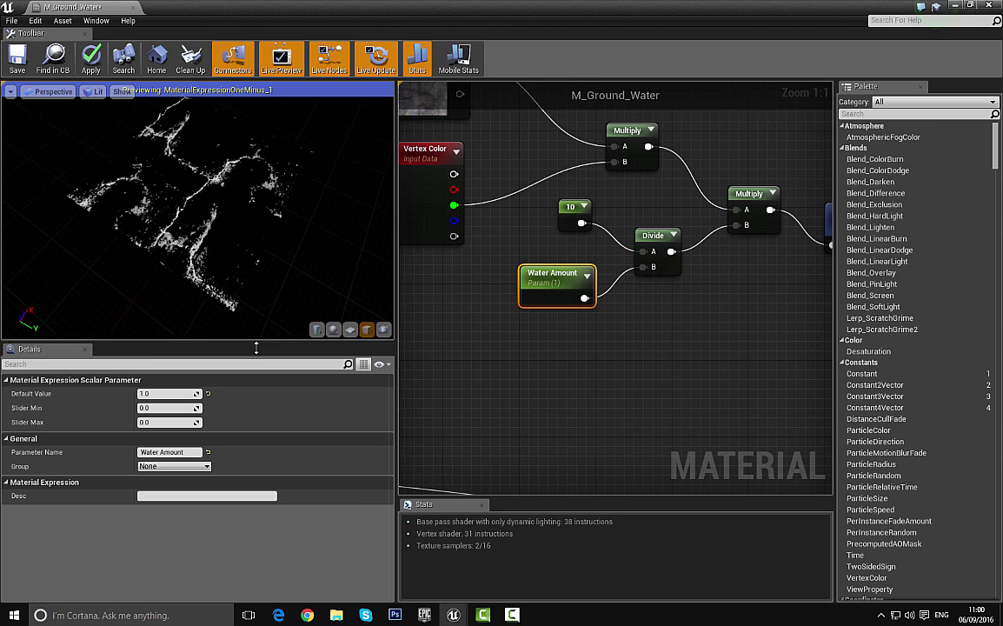
{"action": "left_click", "coordinate": [170, 393]}
{"action": "type", "text": "0"}
{"action": "key", "text": "Return"}
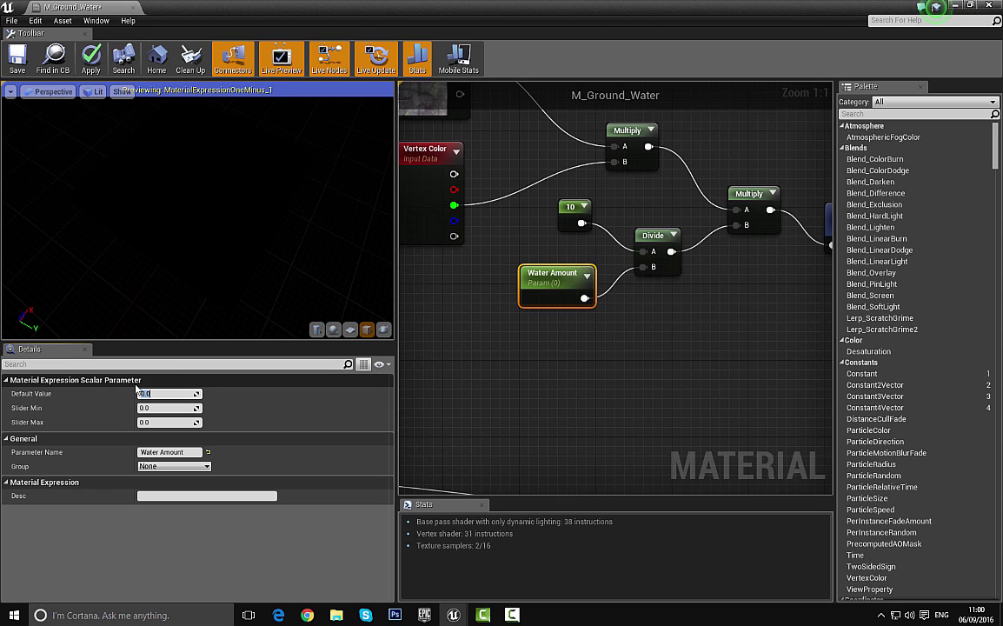
{"action": "type", "text": "1"}
{"action": "key", "text": "Return"}
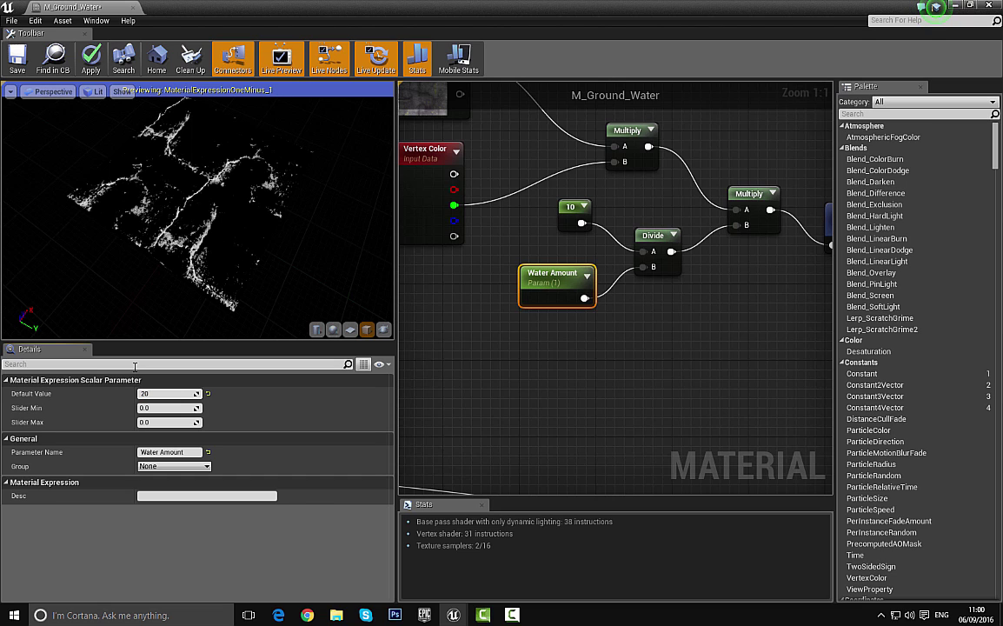
Step: Test the 1-x preview with the Water Amount default value at 20, and set the value back to 1
{"action": "key", "text": "Return"}
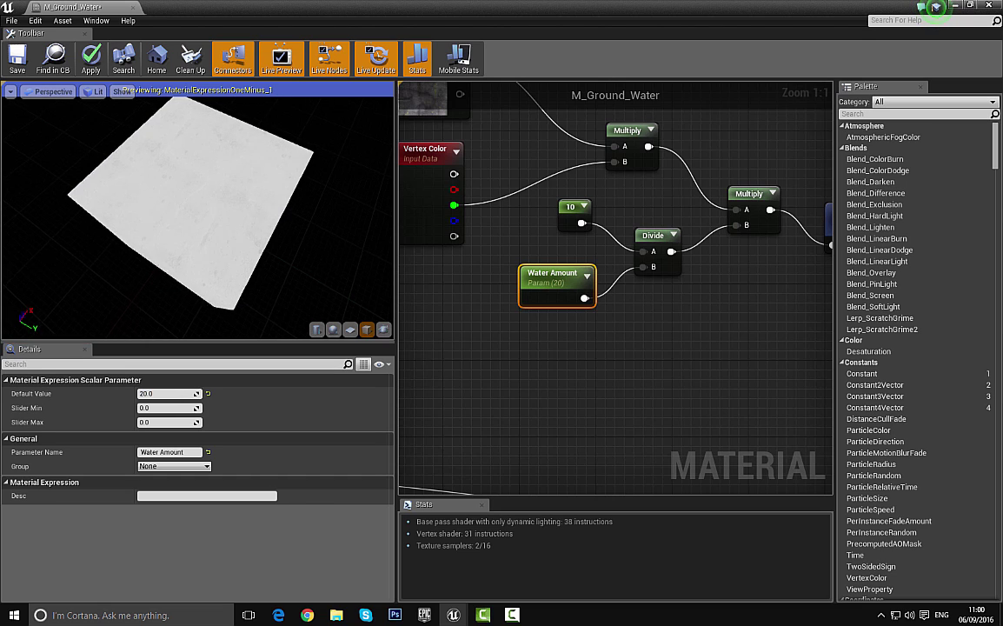
{"action": "left_click_drag", "start_coordinate": [204, 209], "coordinate": [203, 189]}
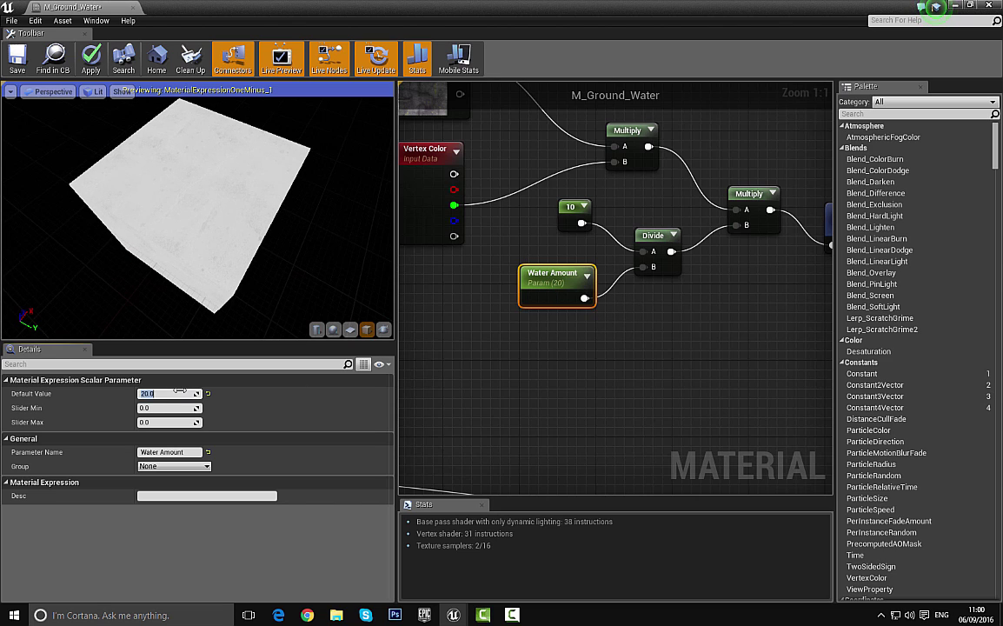
{"action": "type", "text": "1"}
{"action": "key", "text": "Return"}
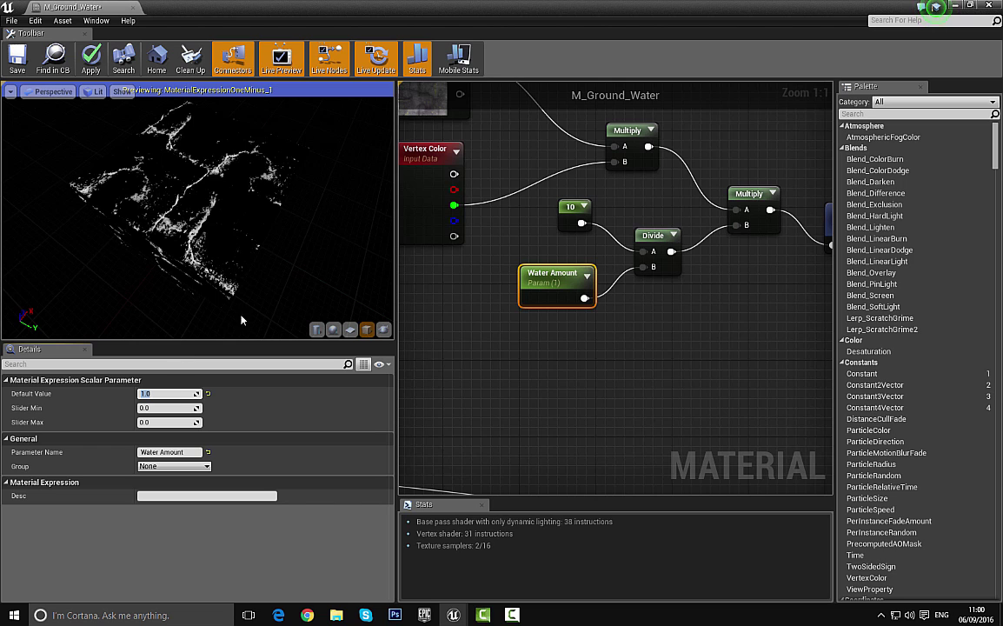
Step: Stop previewing the 1-x node
{"action": "right_click_drag", "start_coordinate": [665, 179], "coordinate": [483, 259]}
{"action": "scroll", "coordinate": [658, 253], "scroll_direction": "down", "scroll_amount": 2}
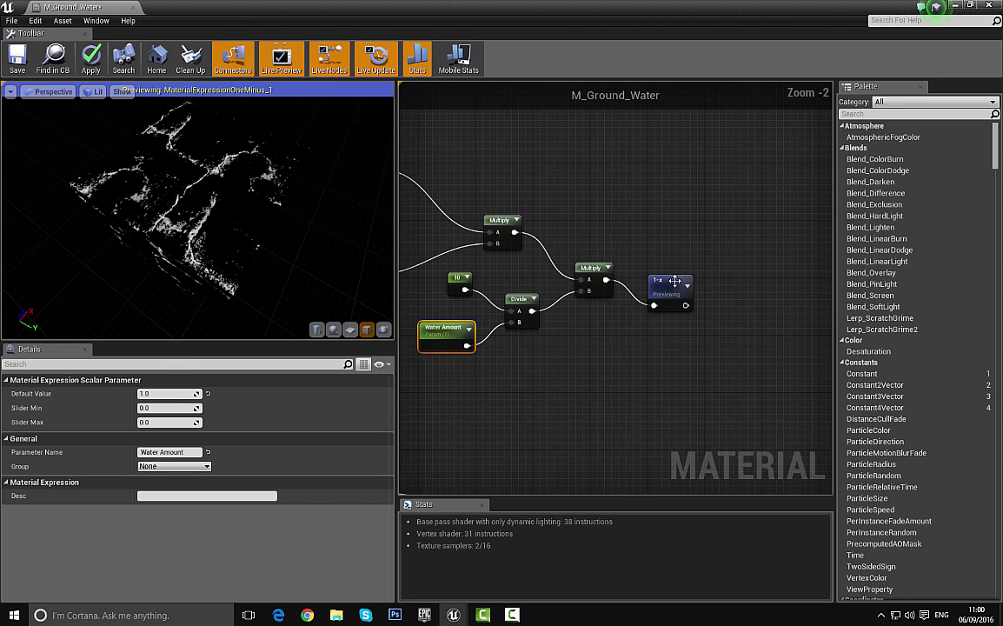
{"action": "right_click", "coordinate": [675, 281]}
{"action": "left_click", "coordinate": [682, 287]}
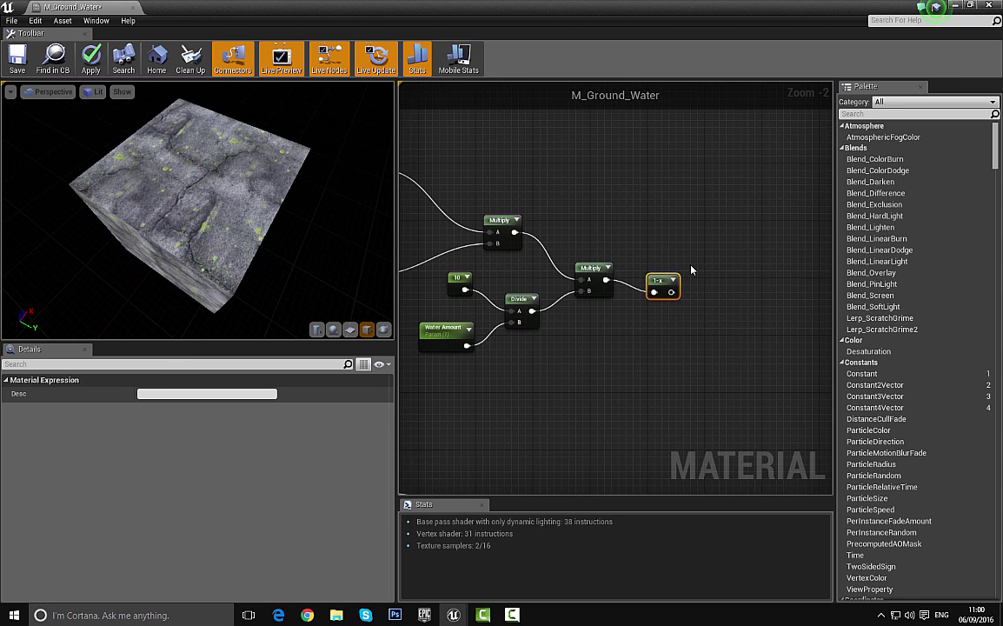
Step: Add a Clamp node fed by the 1-x node's output
{"action": "scroll", "coordinate": [612, 257], "scroll_direction": "up", "scroll_amount": 2}
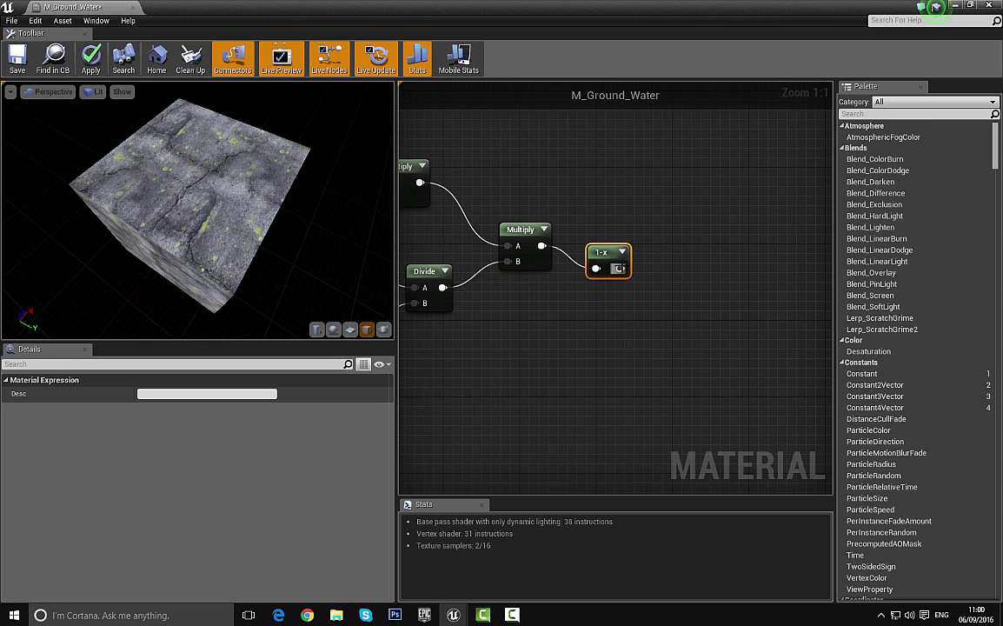
{"action": "left_click_drag", "start_coordinate": [619, 268], "coordinate": [679, 253]}
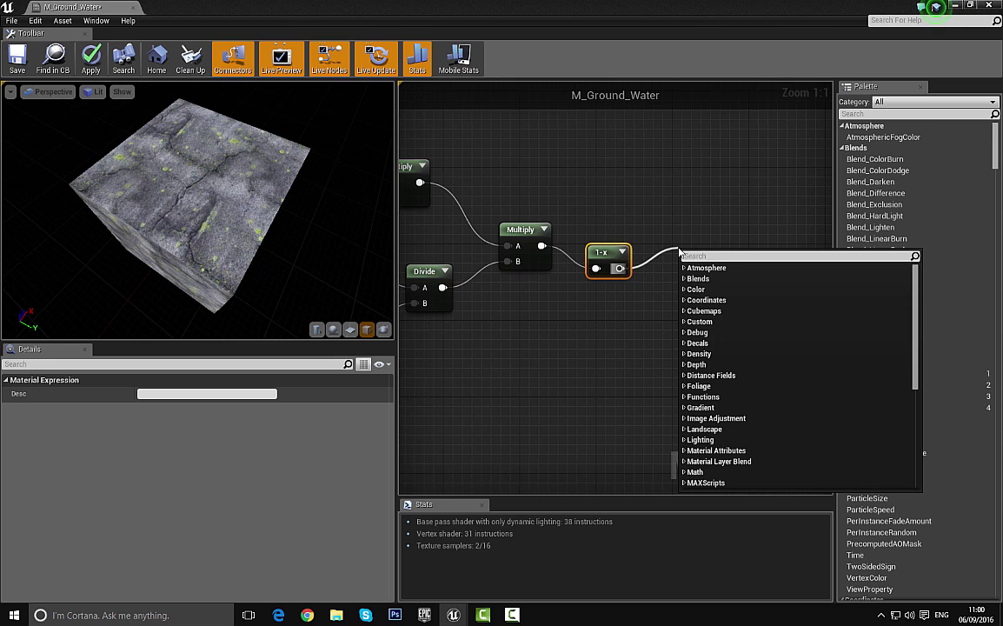
{"action": "type", "text": "clam"}
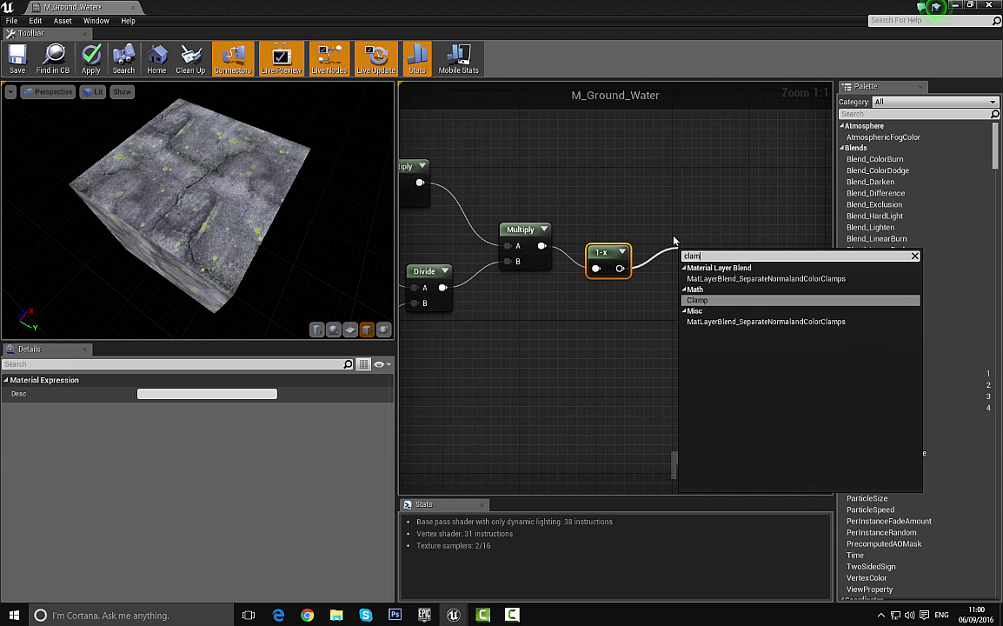
{"action": "key", "text": "Return"}
Step: Group all nodes from the upper texture sample and Vertex Color through Clamp in a comment box named Mask
{"action": "scroll", "coordinate": [726, 266], "scroll_direction": "down", "scroll_amount": 6}
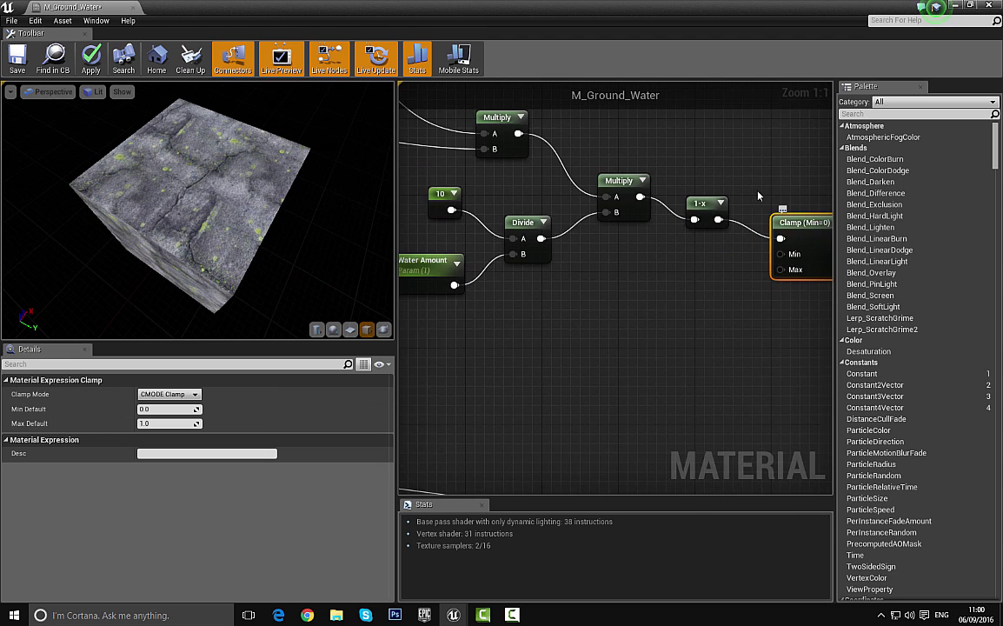
{"action": "left_click_drag", "start_coordinate": [745, 327], "coordinate": [604, 296]}
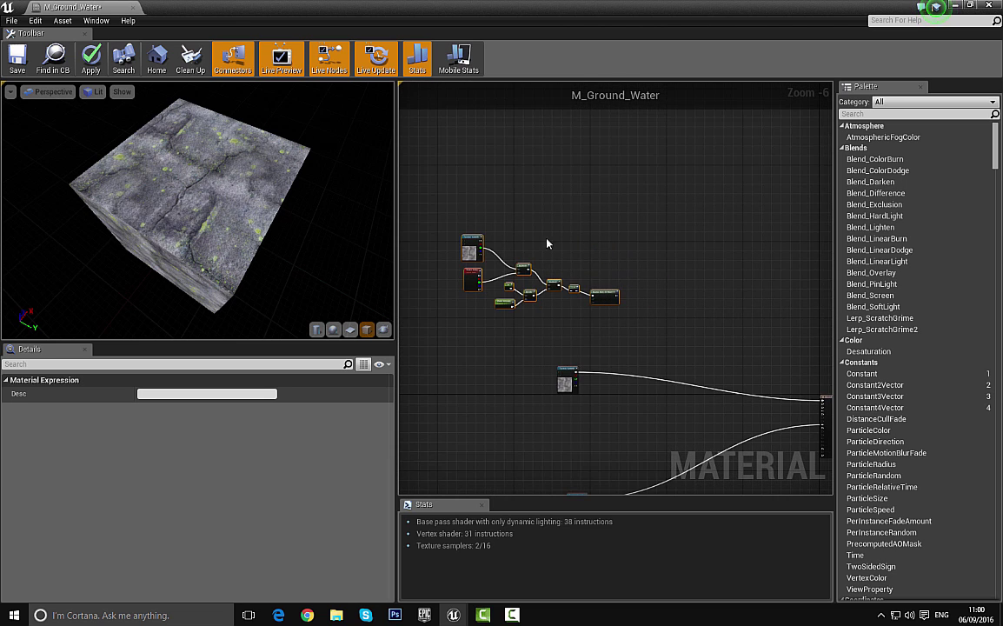
{"action": "key", "text": "c"}
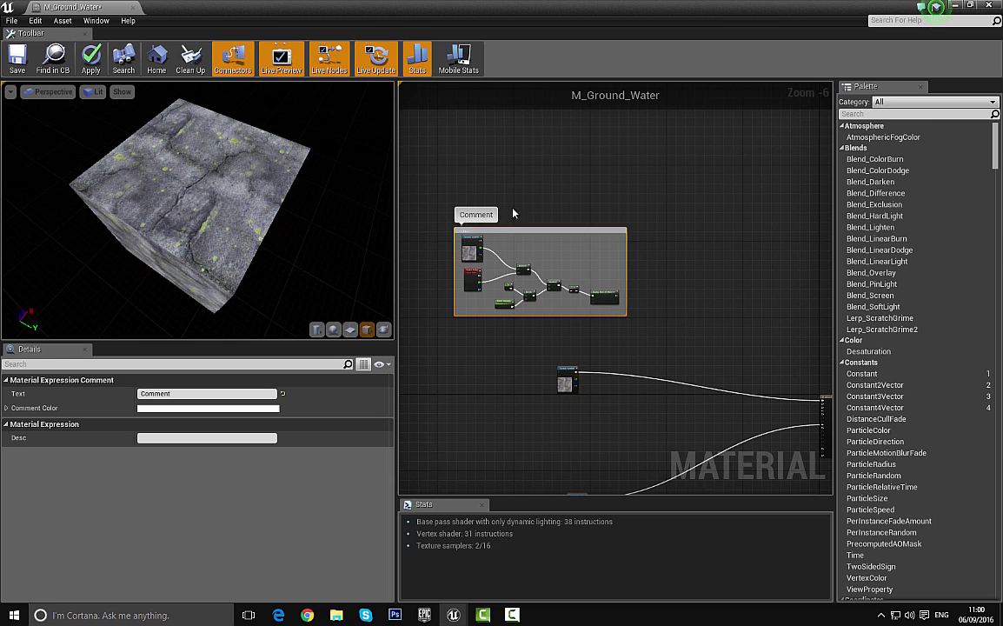
{"action": "double_click", "coordinate": [476, 215]}
{"action": "type", "text": "Mask"}
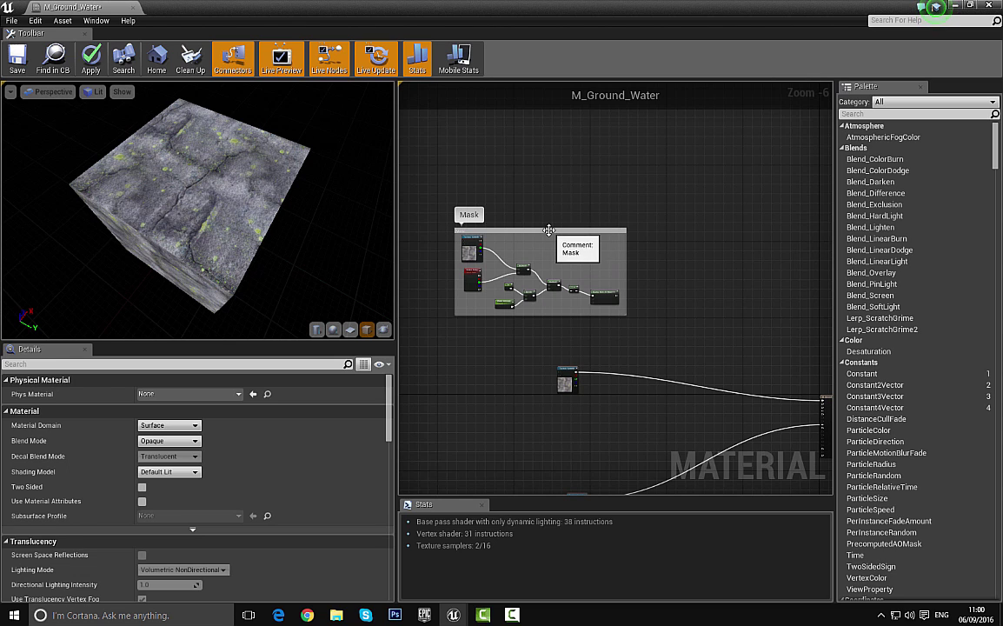
Step: Set the Mask comment color to blue-violet with hue 247, saturation 1 and value 1
{"action": "left_click", "coordinate": [502, 229]}
{"action": "scroll", "coordinate": [500, 228], "scroll_direction": "up", "scroll_amount": 2}
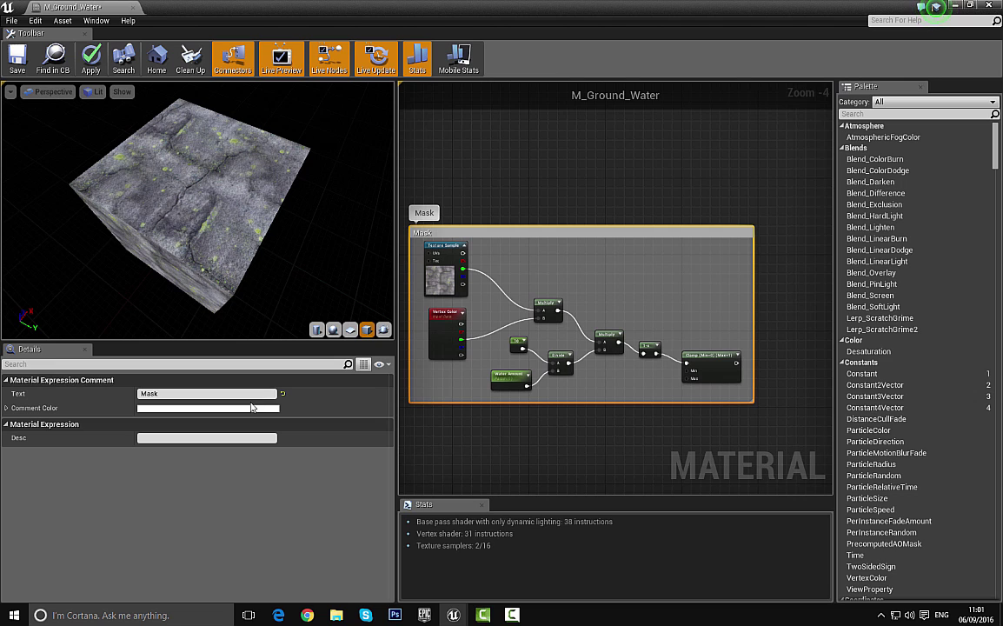
{"action": "left_click", "coordinate": [257, 408]}
{"action": "left_click_drag", "start_coordinate": [346, 374], "coordinate": [306, 331]}
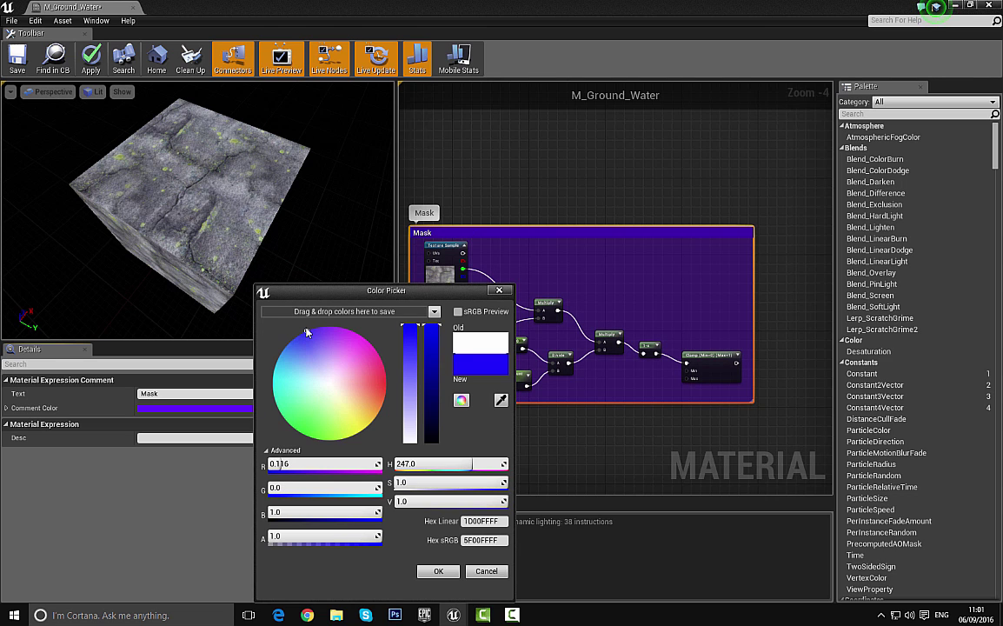
{"action": "left_click", "coordinate": [438, 571]}
Step: Break the links going into the Base Color and Normal inputs of the M_Ground_Water result node
{"action": "right_click_drag", "start_coordinate": [571, 450], "coordinate": [618, 282]}
{"action": "scroll", "coordinate": [618, 282], "scroll_direction": "down", "scroll_amount": 4}
{"action": "right_click_drag", "start_coordinate": [728, 294], "coordinate": [569, 276]}
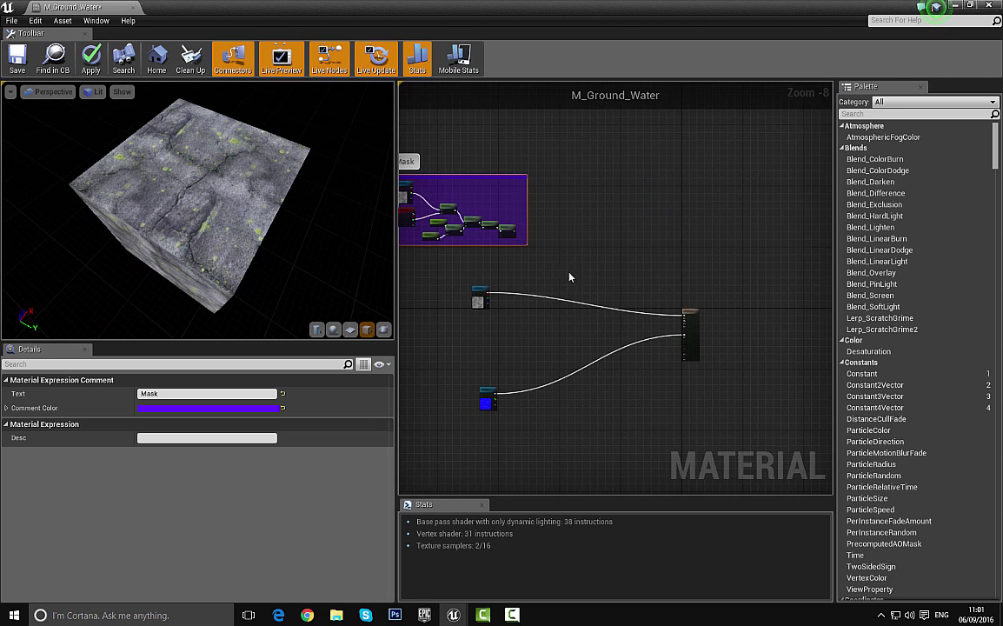
{"action": "scroll", "coordinate": [671, 306], "scroll_direction": "up", "scroll_amount": 5}
{"action": "right_click", "coordinate": [699, 332]}
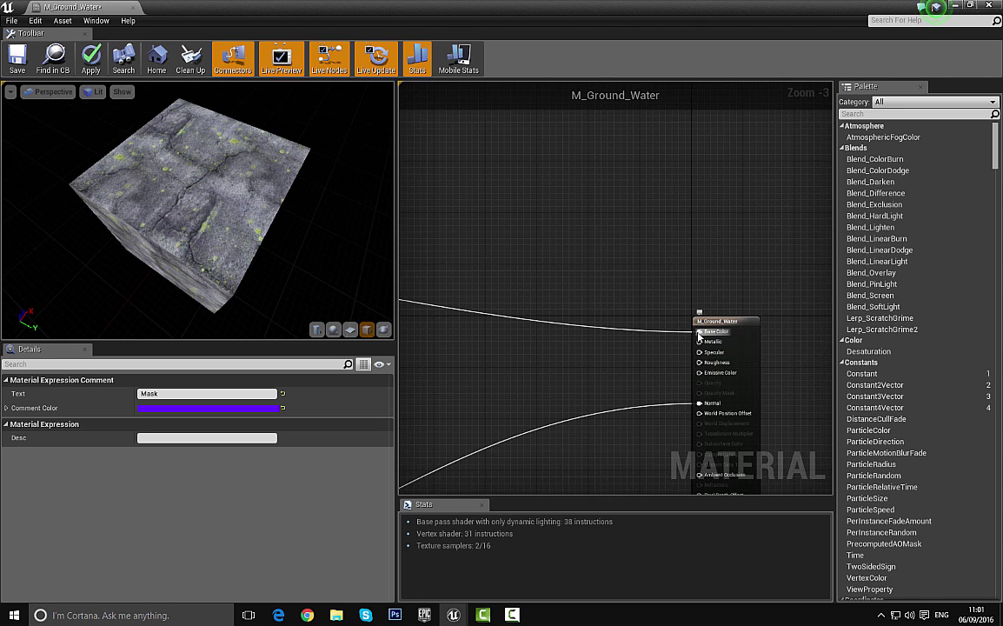
{"action": "left_click", "coordinate": [711, 347]}
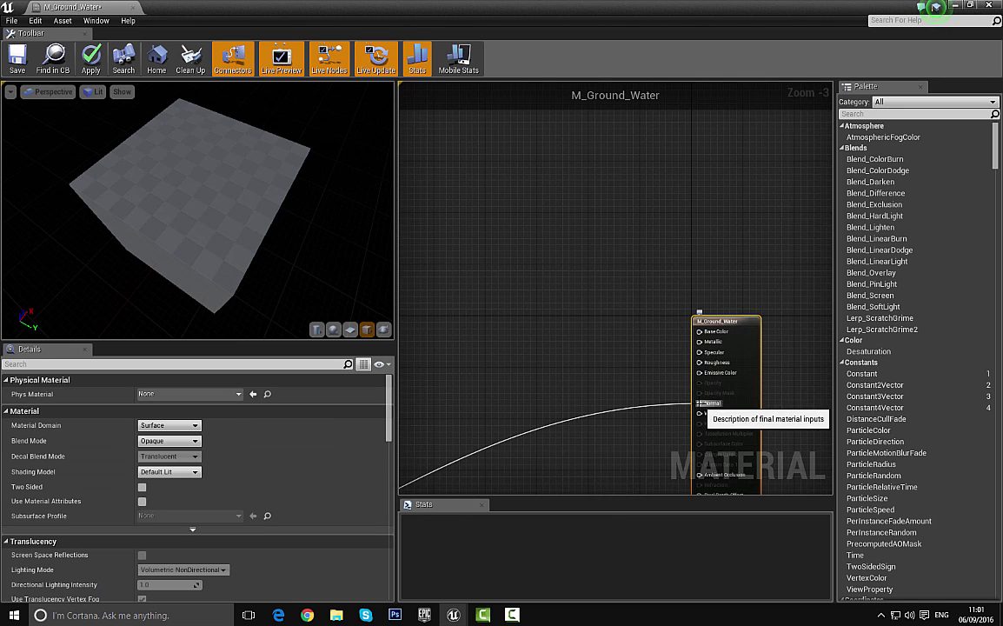
{"action": "right_click", "coordinate": [699, 404]}
{"action": "left_click", "coordinate": [731, 420]}
Step: Reposition the Floor_Diff texture sample just below the Mask comment and the Floor_NM sample beneath it
{"action": "scroll", "coordinate": [557, 313], "scroll_direction": "down", "scroll_amount": 4}
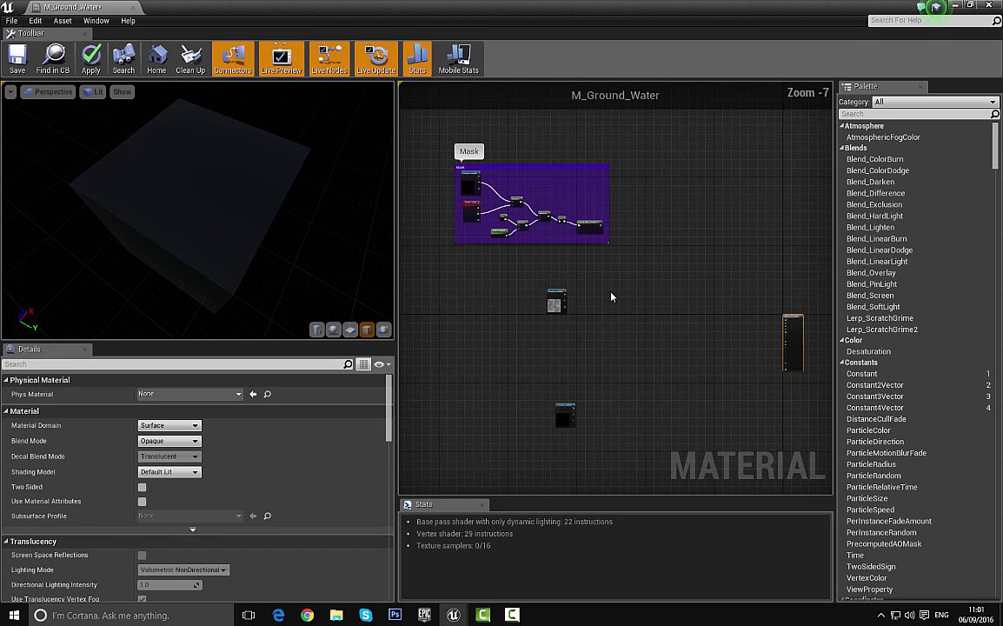
{"action": "right_click_drag", "start_coordinate": [565, 300], "coordinate": [602, 317]}
{"action": "scroll", "coordinate": [602, 316], "scroll_direction": "up", "scroll_amount": 4}
{"action": "left_click_drag", "start_coordinate": [515, 296], "coordinate": [617, 382]}
{"action": "scroll", "coordinate": [620, 347], "scroll_direction": "down", "scroll_amount": 3}
{"action": "right_click_drag", "start_coordinate": [646, 305], "coordinate": [591, 347]}
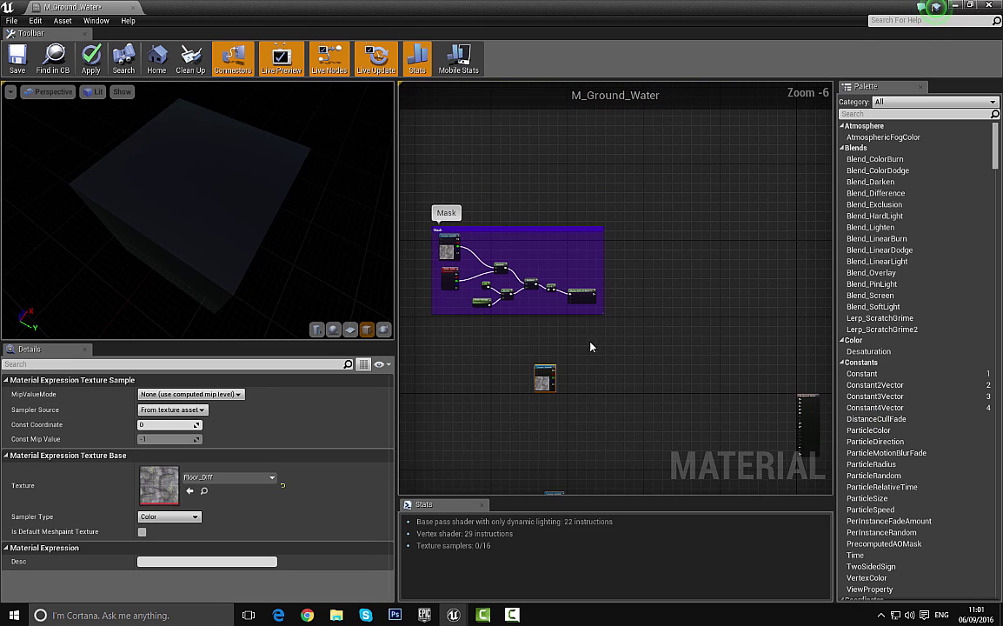
{"action": "left_click_drag", "start_coordinate": [541, 386], "coordinate": [583, 351]}
{"action": "right_click_drag", "start_coordinate": [586, 411], "coordinate": [570, 313]}
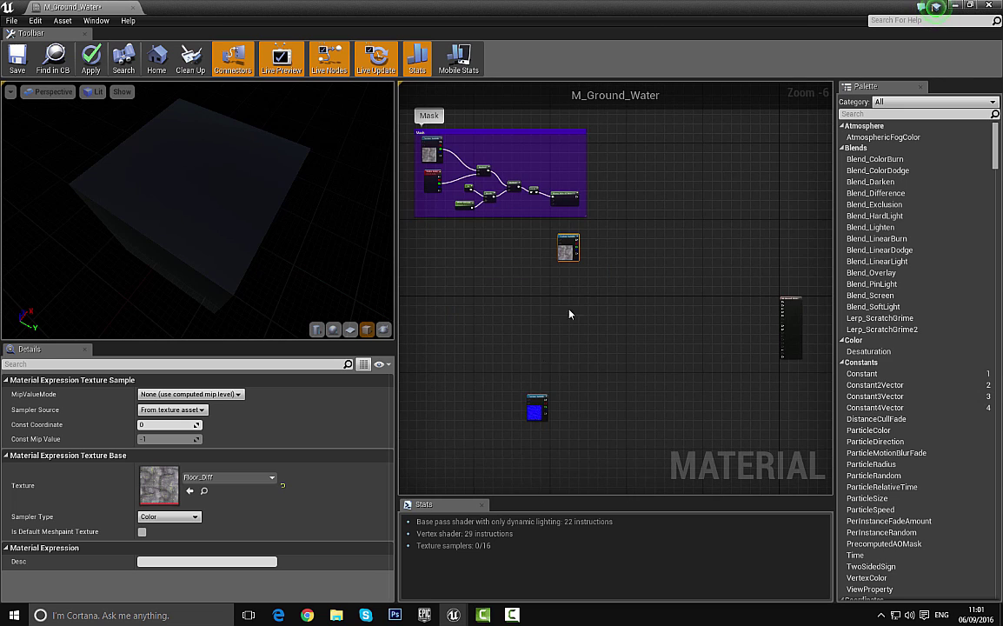
{"action": "left_click_drag", "start_coordinate": [529, 411], "coordinate": [557, 380]}
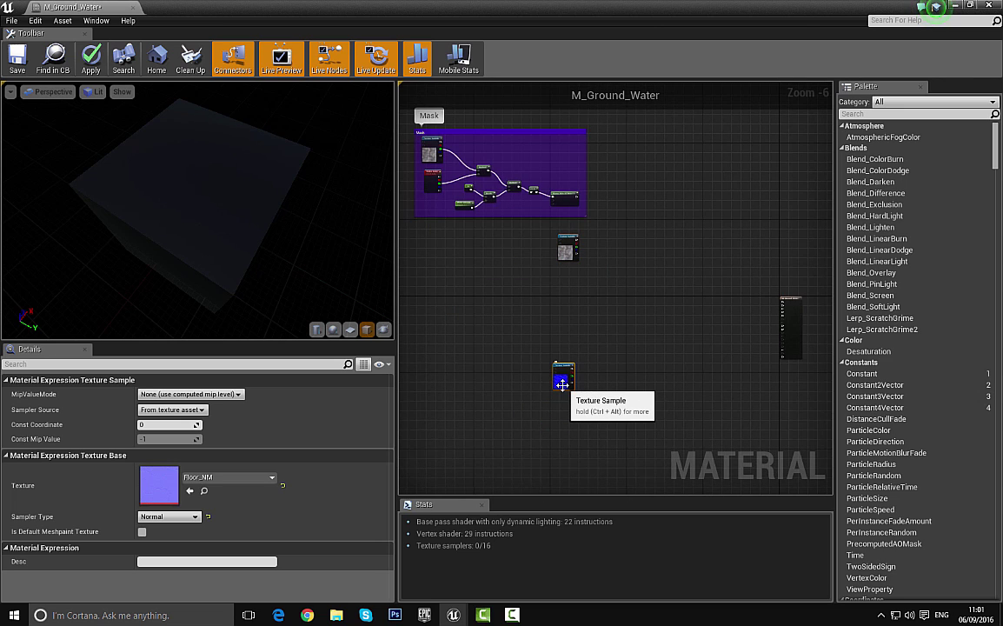
Step: Add a Lerp node beside the Floor_Diff texture sample and connect the sample's colour output to its A input
{"action": "scroll", "coordinate": [599, 295], "scroll_direction": "up", "scroll_amount": 3}
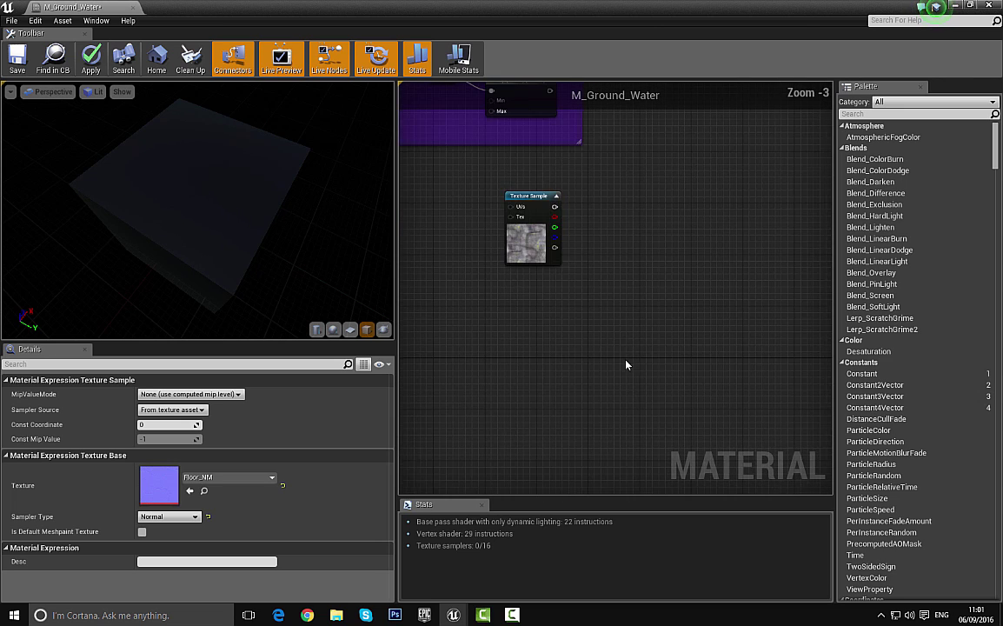
{"action": "left_click", "coordinate": [634, 271]}
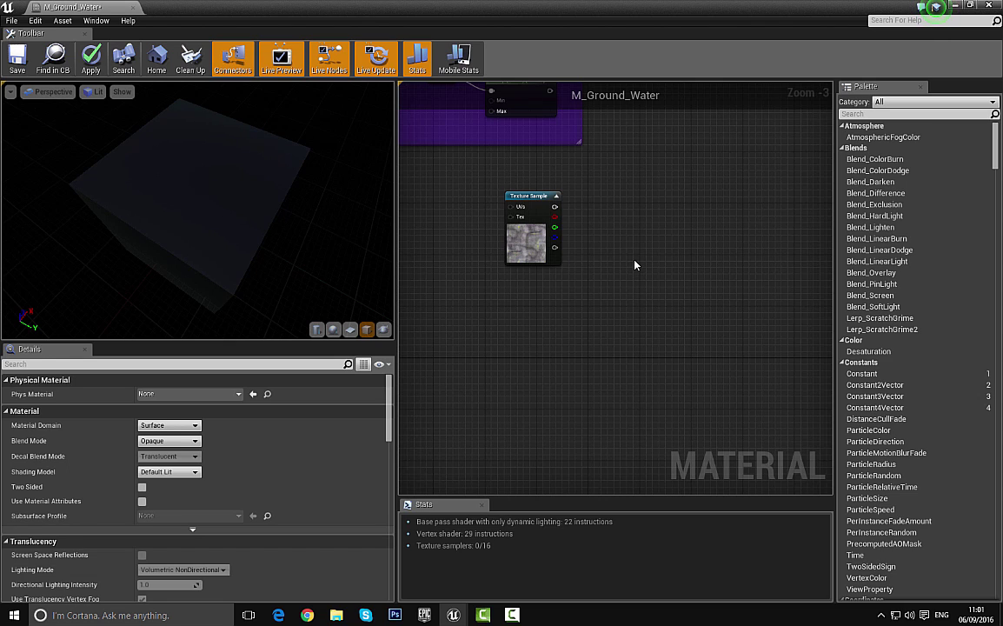
{"action": "left_click", "coordinate": [634, 265]}
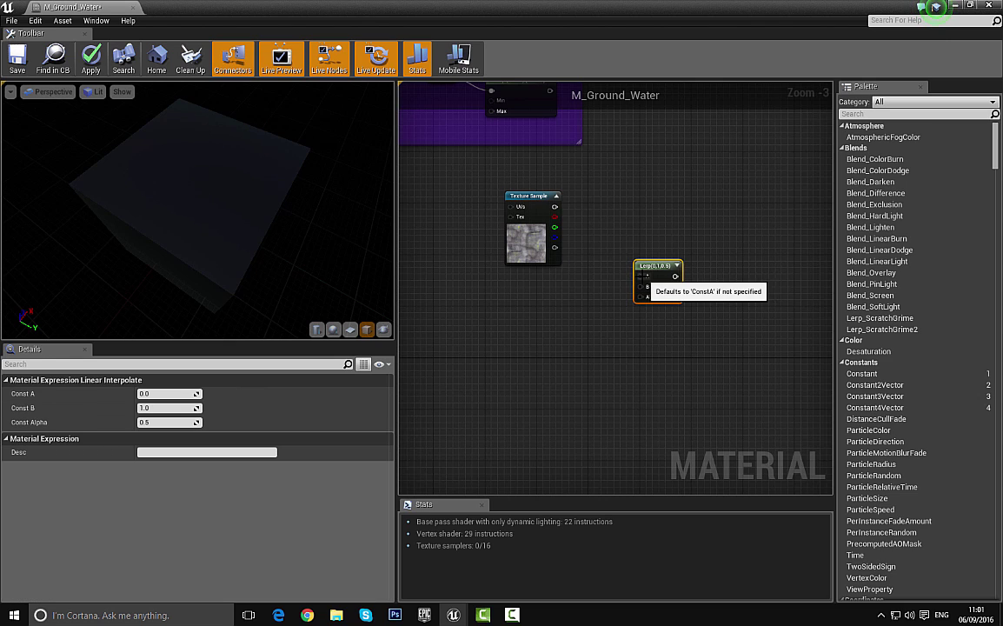
{"action": "left_click_drag", "start_coordinate": [642, 277], "coordinate": [541, 249]}
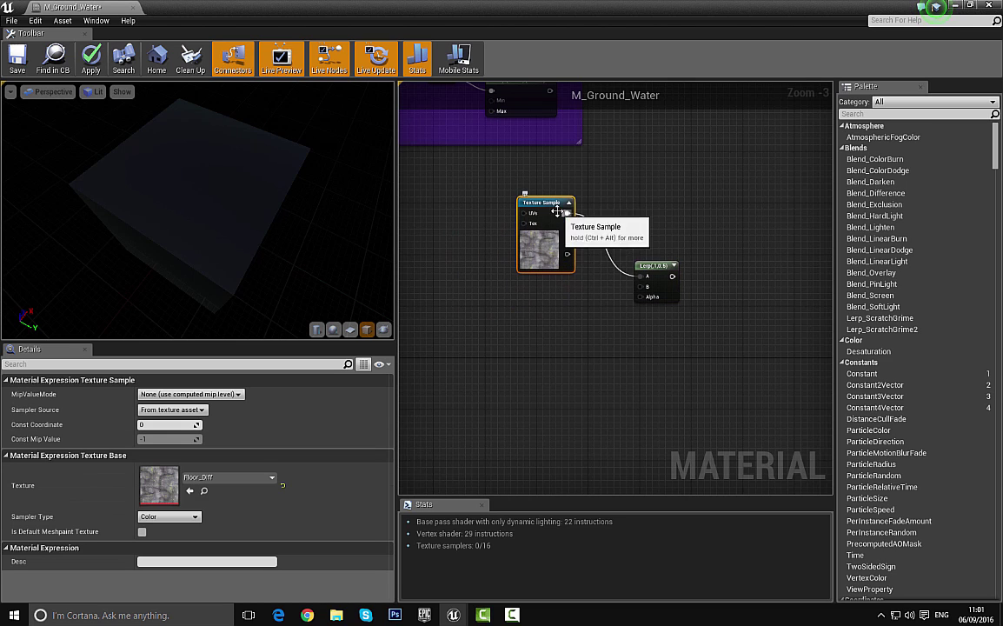
Step: Add a Constant3Vector below the Floor_Diff sample and convert it to a parameter named Water Colour
{"action": "left_click", "coordinate": [528, 323]}
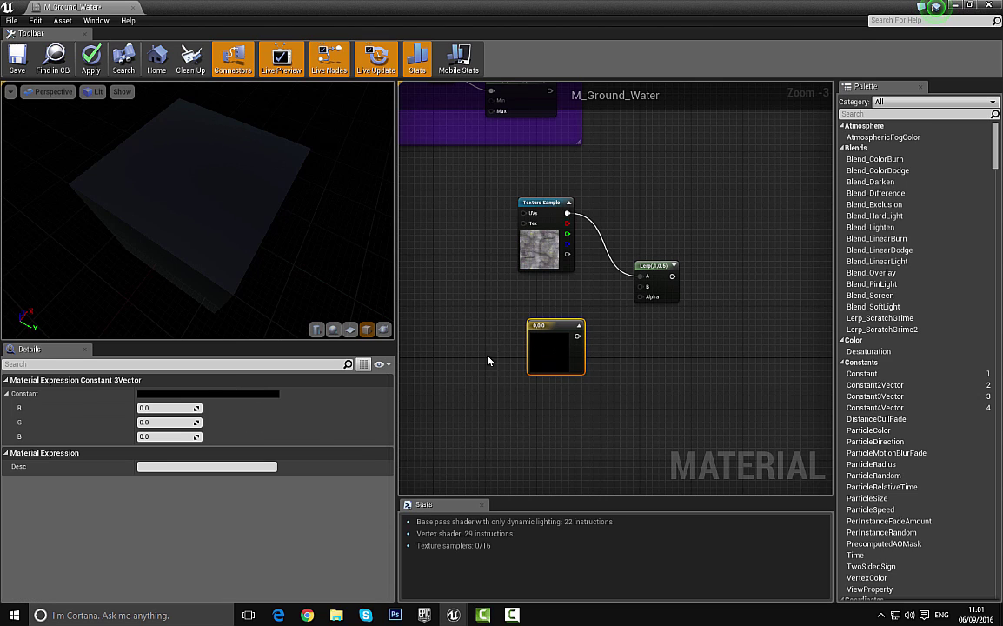
{"action": "right_click", "coordinate": [555, 351]}
{"action": "left_click", "coordinate": [587, 353]}
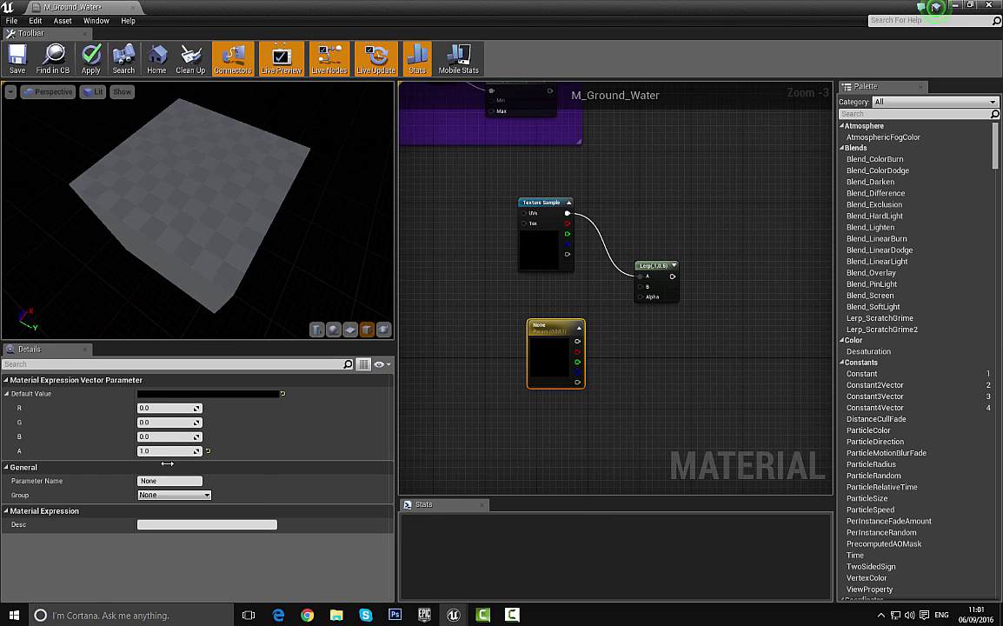
{"action": "left_click", "coordinate": [168, 483]}
{"action": "type", "text": "Water Co"}
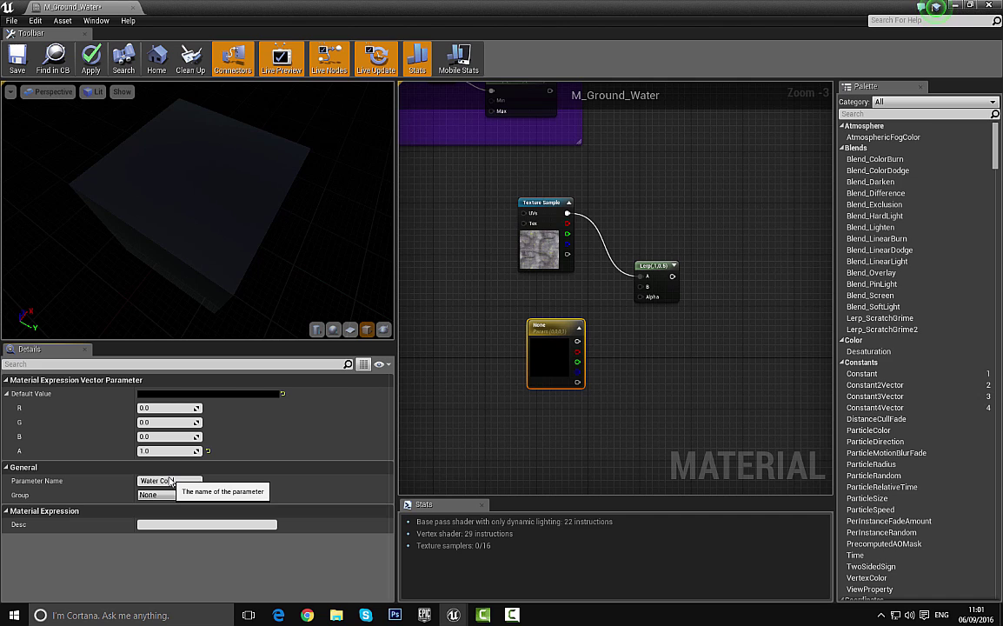
{"action": "key", "text": "Return"}
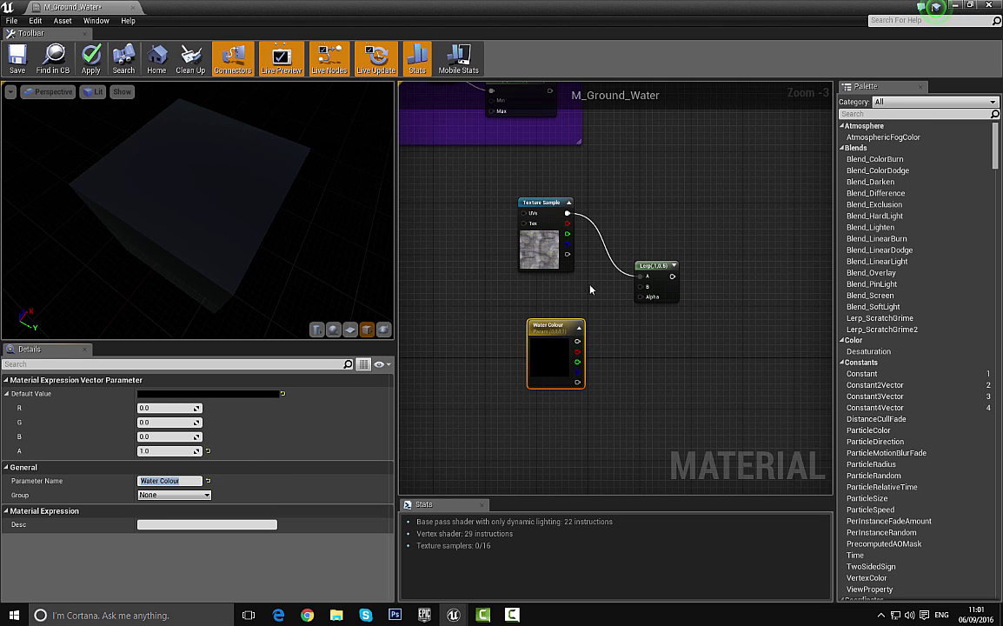
Step: Align Water Colour beneath the texture sample and set its colour to dark blue with hue 228, saturation 0.625 and value 0.135
{"action": "left_click_drag", "start_coordinate": [564, 380], "coordinate": [554, 354]}
{"action": "scroll", "coordinate": [552, 348], "scroll_direction": "up", "scroll_amount": 3}
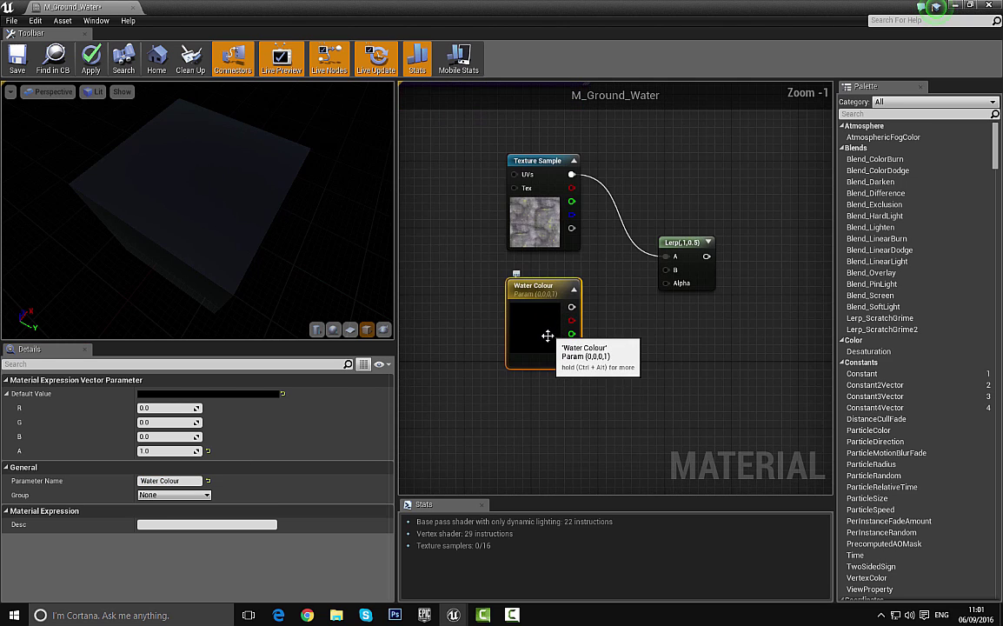
{"action": "double_click", "coordinate": [528, 319]}
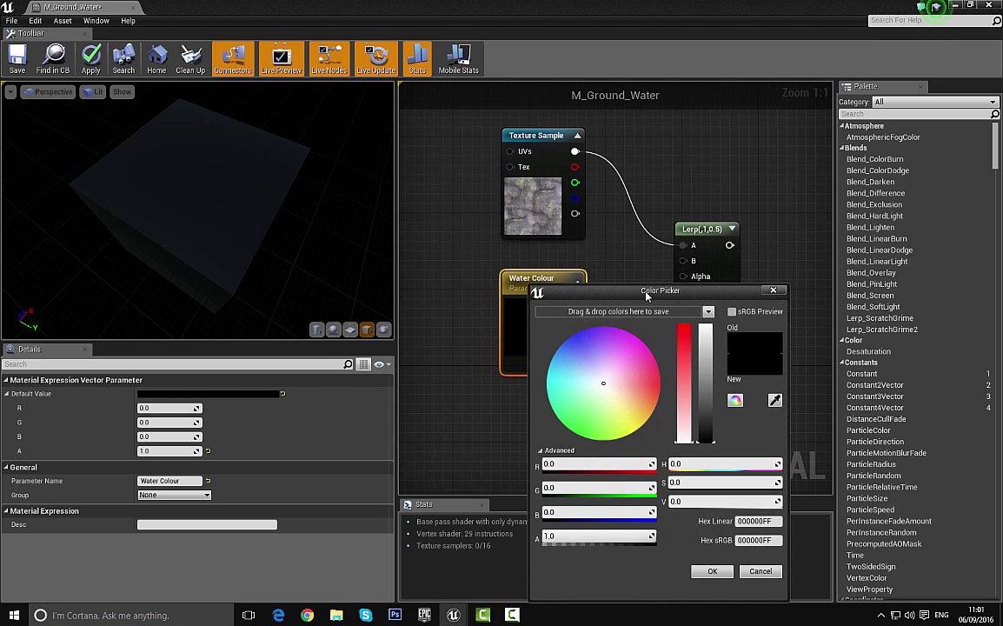
{"action": "left_click", "coordinate": [534, 310]}
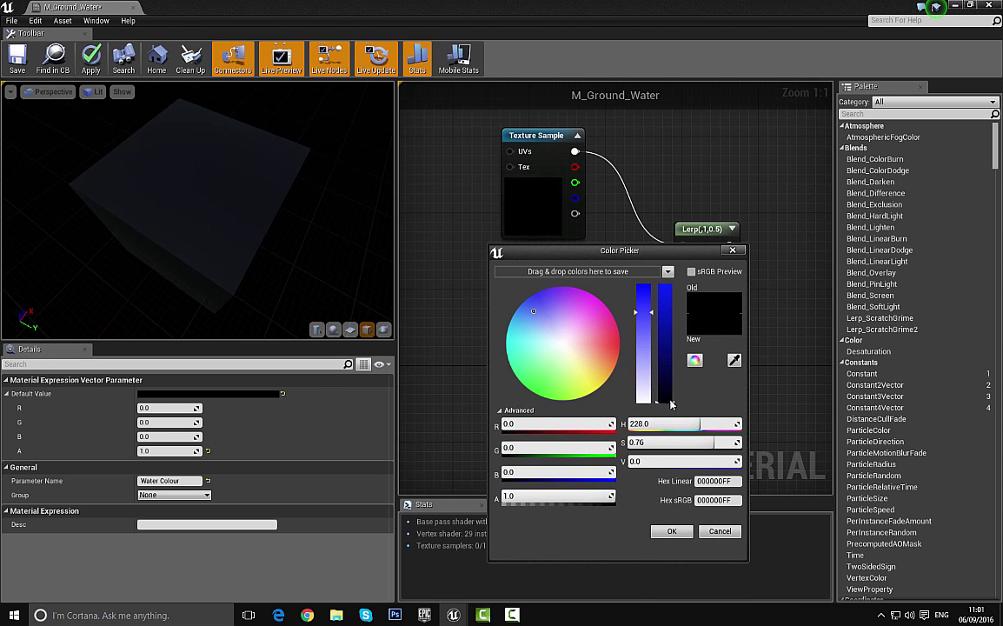
{"action": "left_click_drag", "start_coordinate": [665, 403], "coordinate": [665, 391]}
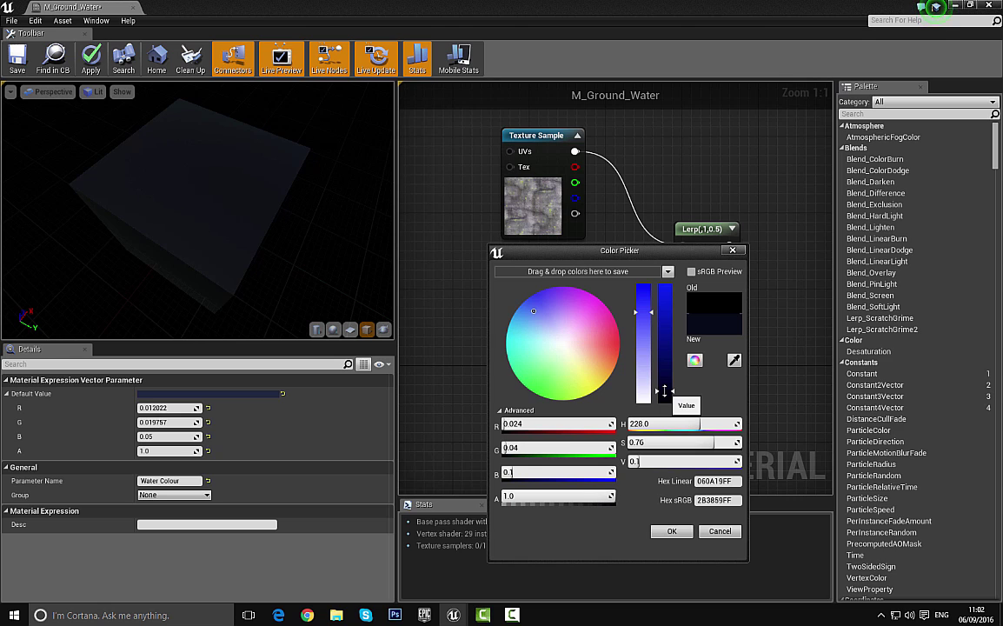
{"action": "left_click_drag", "start_coordinate": [644, 312], "coordinate": [645, 329]}
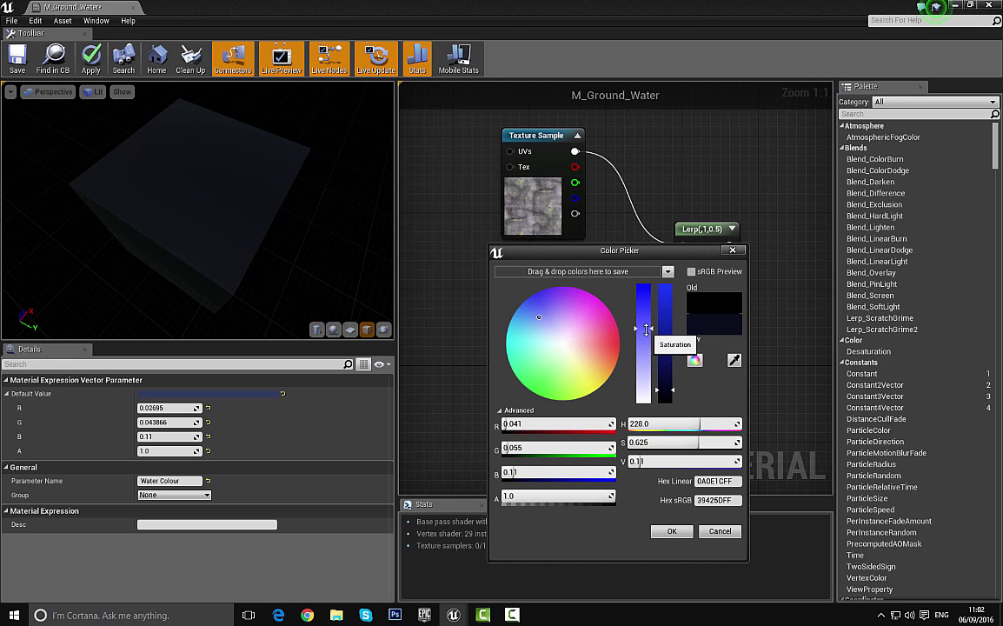
{"action": "left_click_drag", "start_coordinate": [667, 392], "coordinate": [668, 388]}
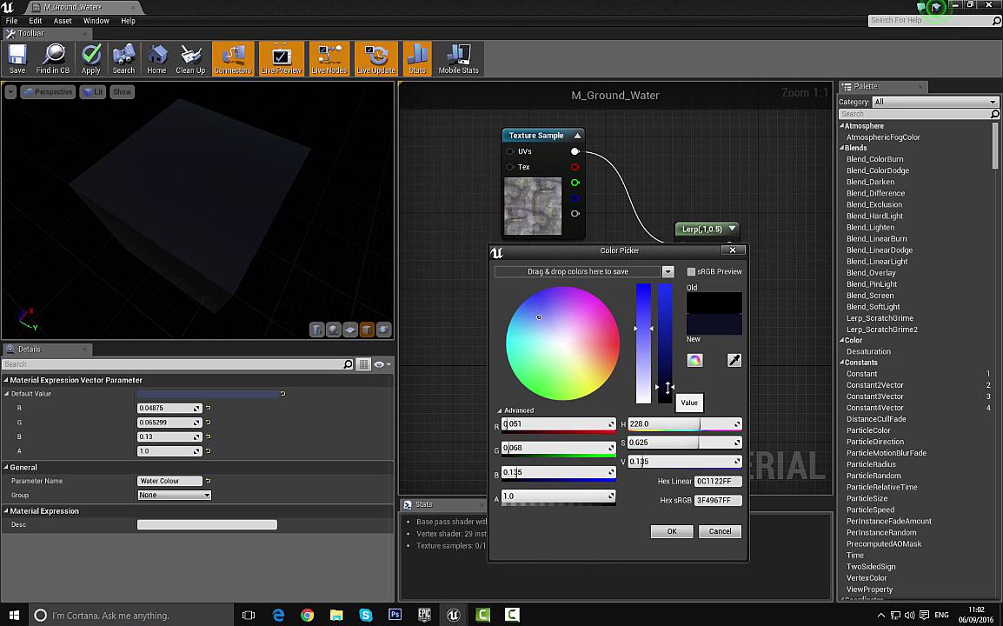
{"action": "left_click", "coordinate": [671, 531]}
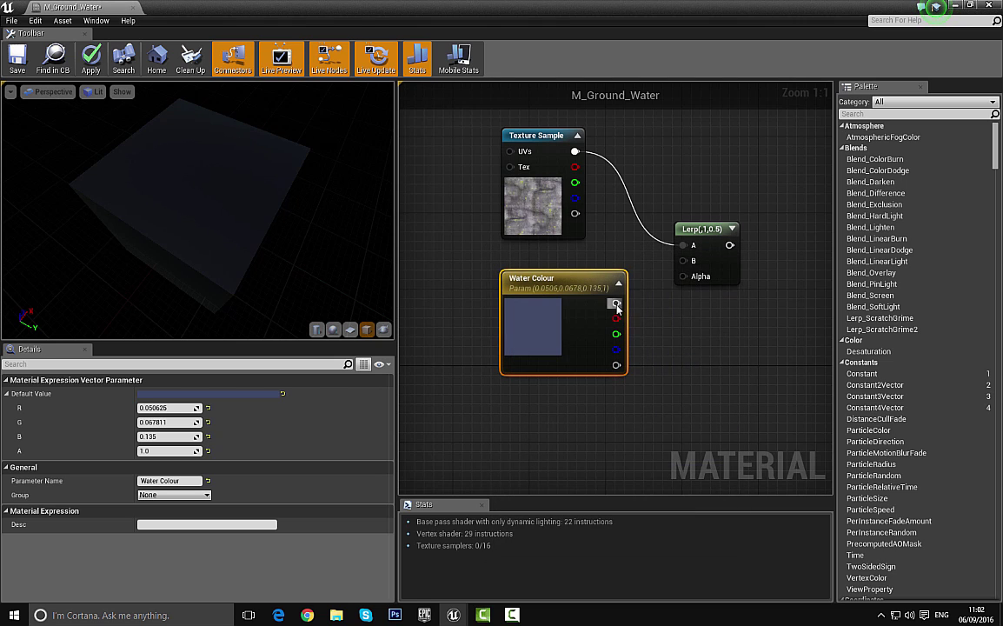
Step: Connect Water Colour's output to the Lerp's B input and the Mask's Clamp output to its Alpha input
{"action": "left_click_drag", "start_coordinate": [615, 303], "coordinate": [683, 261]}
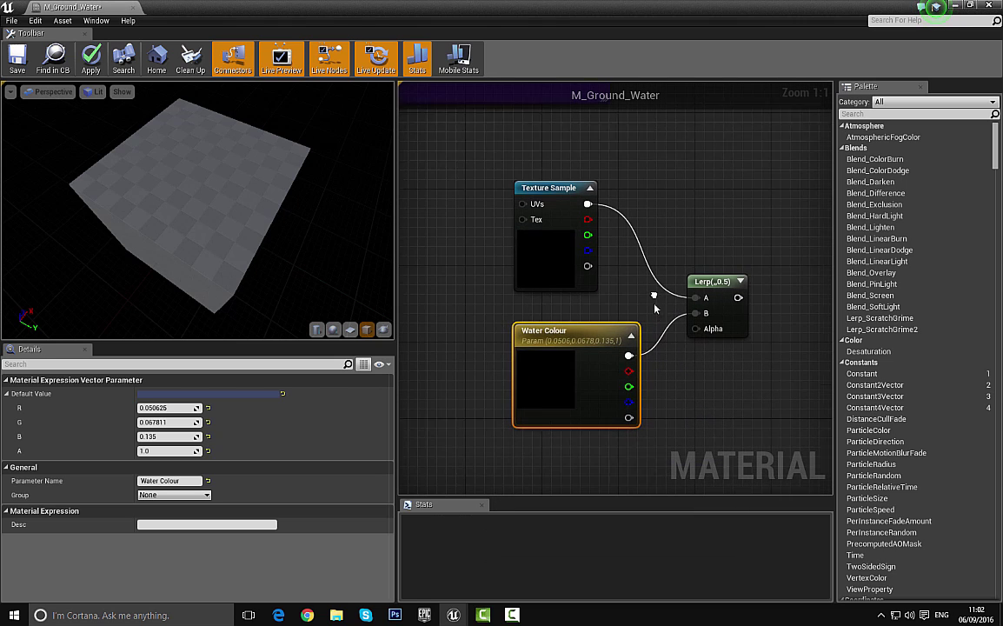
{"action": "left_click_drag", "start_coordinate": [738, 297], "coordinate": [564, 376]}
{"action": "right_click_drag", "start_coordinate": [691, 405], "coordinate": [602, 209]}
{"action": "scroll", "coordinate": [602, 208], "scroll_direction": "down", "scroll_amount": 3}
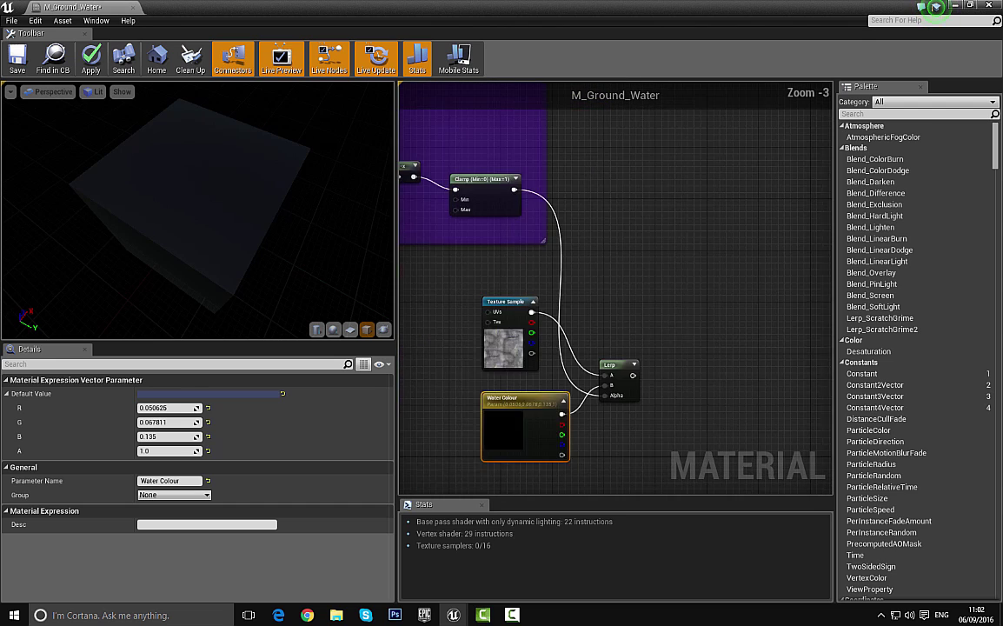
Step: Connect the Lerp's output to the material's Base Color and inspect the water in the preview's surface cracks
{"action": "scroll", "coordinate": [531, 258], "scroll_direction": "up", "scroll_amount": 3}
{"action": "right_click_drag", "start_coordinate": [651, 382], "coordinate": [599, 274]}
{"action": "scroll", "coordinate": [561, 260], "scroll_direction": "down", "scroll_amount": 3}
{"action": "scroll", "coordinate": [465, 249], "scroll_direction": "down", "scroll_amount": 3}
{"action": "scroll", "coordinate": [448, 251], "scroll_direction": "up", "scroll_amount": 3}
{"action": "scroll", "coordinate": [599, 273], "scroll_direction": "up", "scroll_amount": 3}
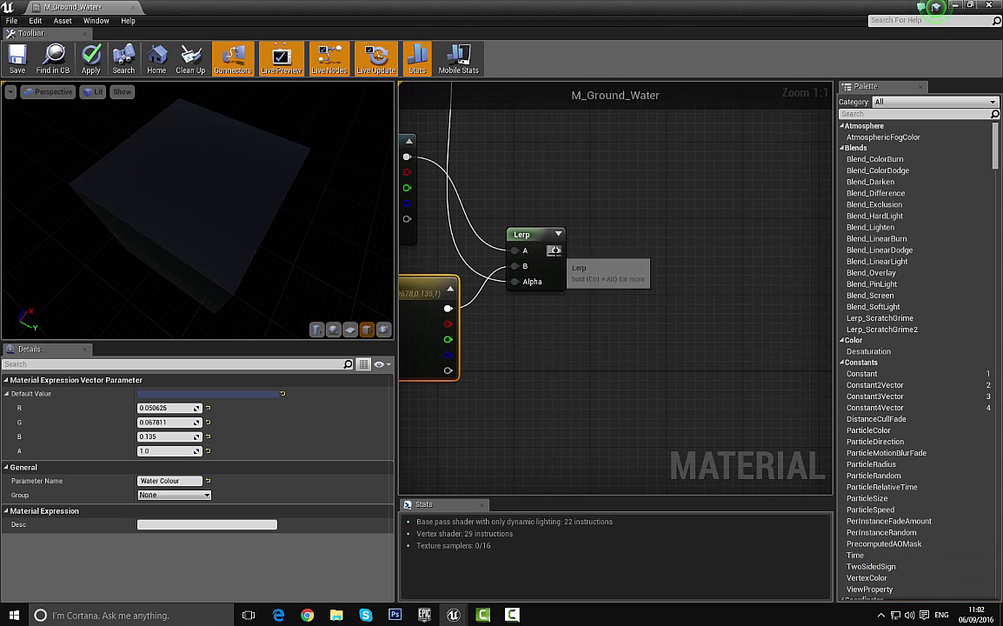
{"action": "right_click", "coordinate": [554, 250]}
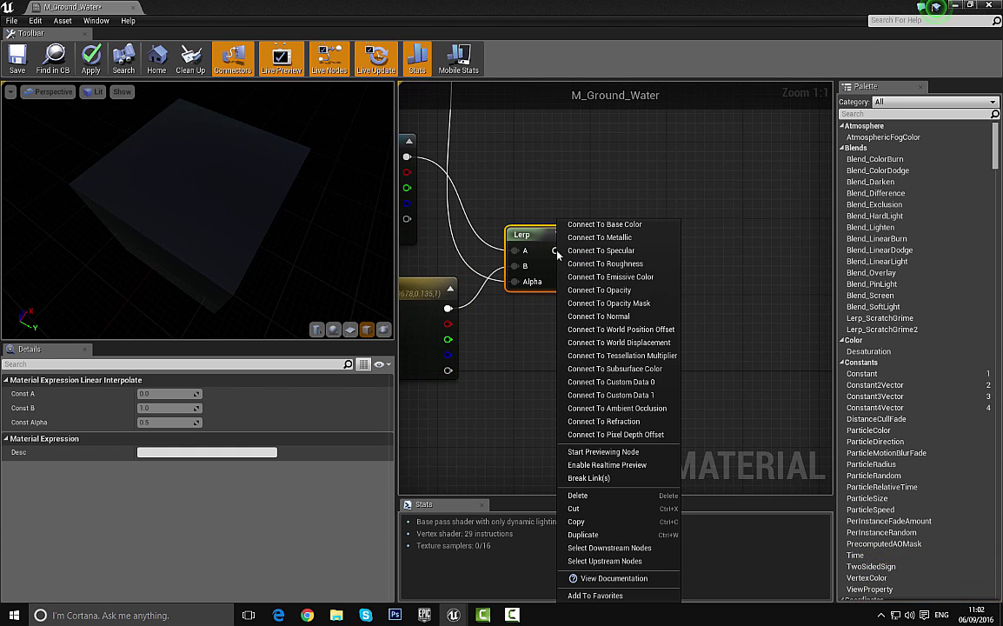
{"action": "left_click", "coordinate": [643, 225]}
{"action": "left_click_drag", "start_coordinate": [219, 160], "coordinate": [274, 189]}
{"action": "scroll", "coordinate": [206, 171], "scroll_direction": "up", "scroll_amount": 5}
{"action": "scroll", "coordinate": [209, 174], "scroll_direction": "up", "scroll_amount": 4}
{"action": "scroll", "coordinate": [248, 179], "scroll_direction": "up", "scroll_amount": 4}
Step: Set the Water Amount parameter's default value to 0.2
{"action": "right_click_drag", "start_coordinate": [491, 230], "coordinate": [674, 230]}
{"action": "scroll", "coordinate": [665, 230], "scroll_direction": "down", "scroll_amount": 2}
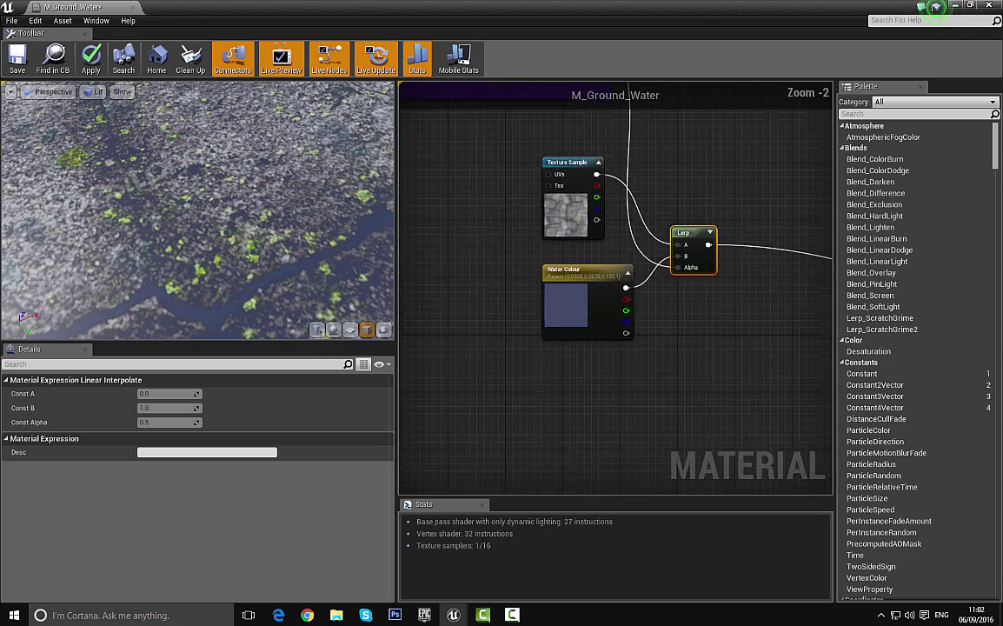
{"action": "scroll", "coordinate": [556, 227], "scroll_direction": "down", "scroll_amount": 3}
{"action": "right_click_drag", "start_coordinate": [470, 209], "coordinate": [627, 321]}
{"action": "scroll", "coordinate": [595, 317], "scroll_direction": "up", "scroll_amount": 3}
{"action": "scroll", "coordinate": [590, 313], "scroll_direction": "up", "scroll_amount": 2}
{"action": "left_click", "coordinate": [596, 237]}
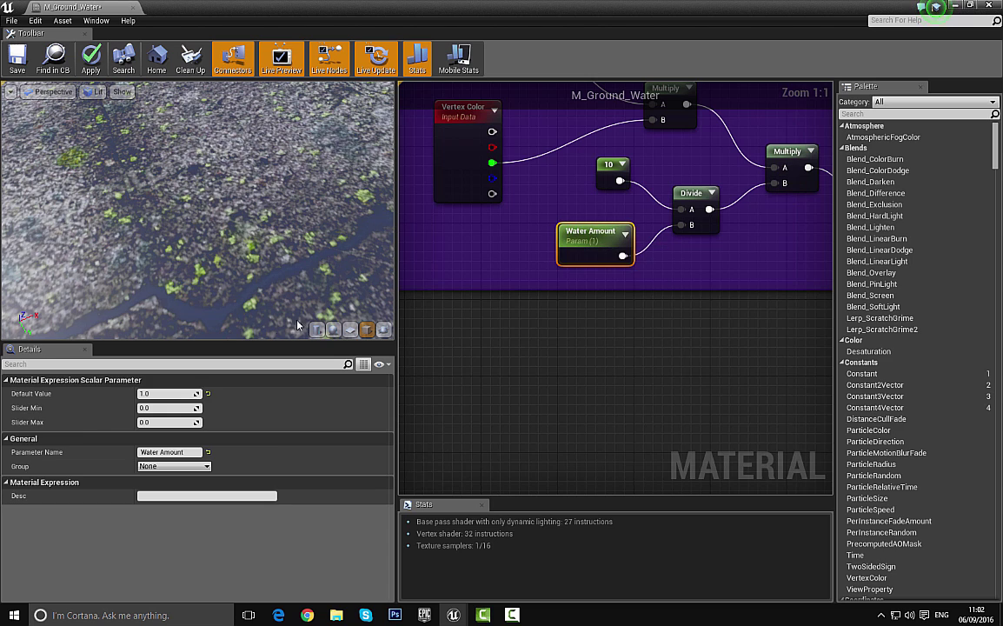
{"action": "left_click", "coordinate": [173, 396]}
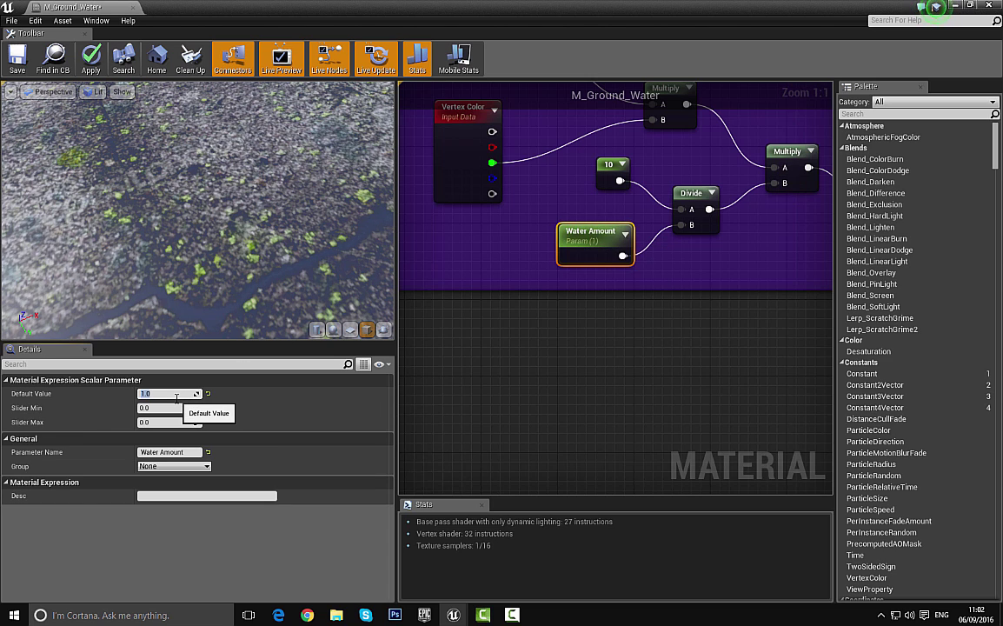
{"action": "type", "text": ".2"}
{"action": "key", "text": "Return"}
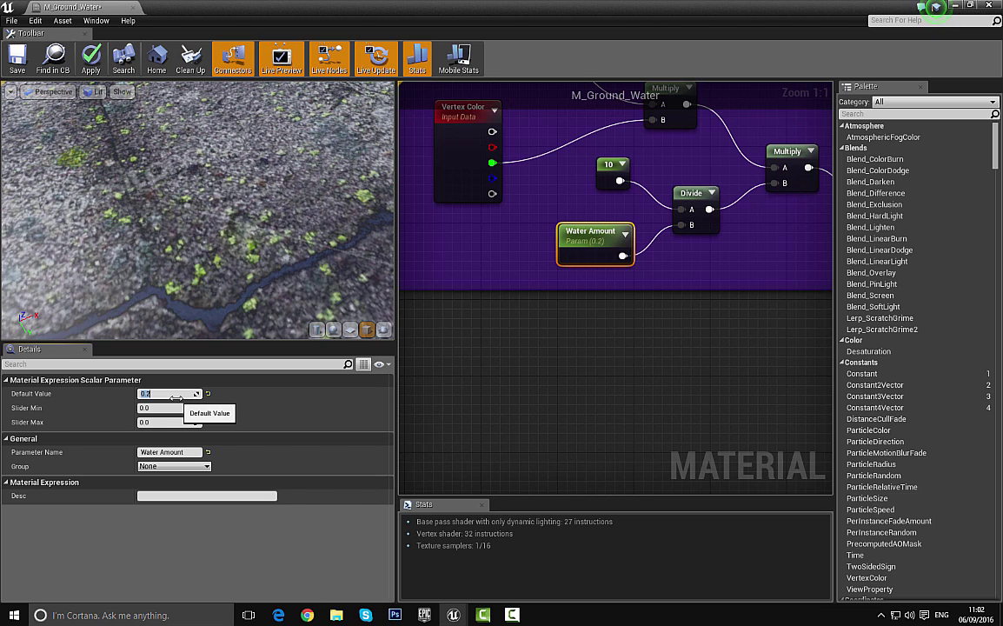
Step: Test the water coverage in the preview with Water Amount default values of 1 and 0
{"action": "right_click_drag", "start_coordinate": [217, 226], "coordinate": [207, 282]}
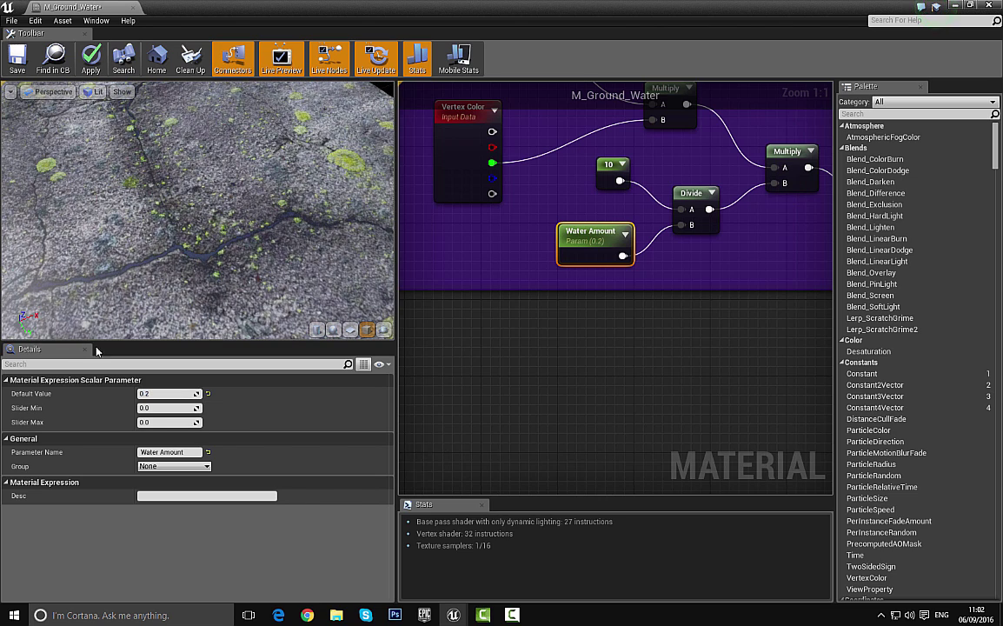
{"action": "left_click", "coordinate": [146, 395]}
{"action": "type", "text": "1"}
{"action": "key", "text": "Return"}
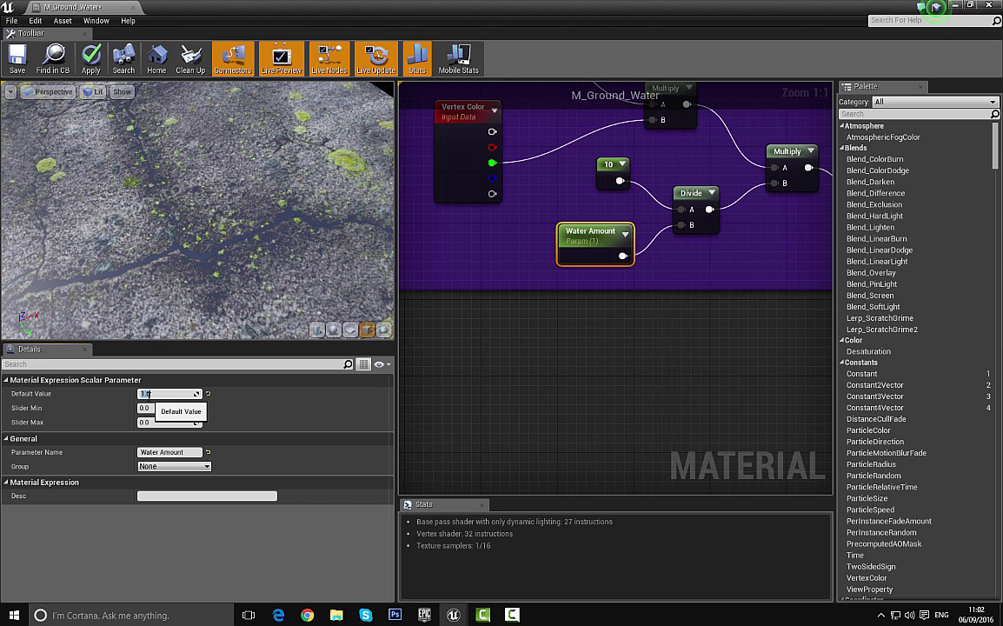
{"action": "type", "text": "0"}
{"action": "key", "text": "Return"}
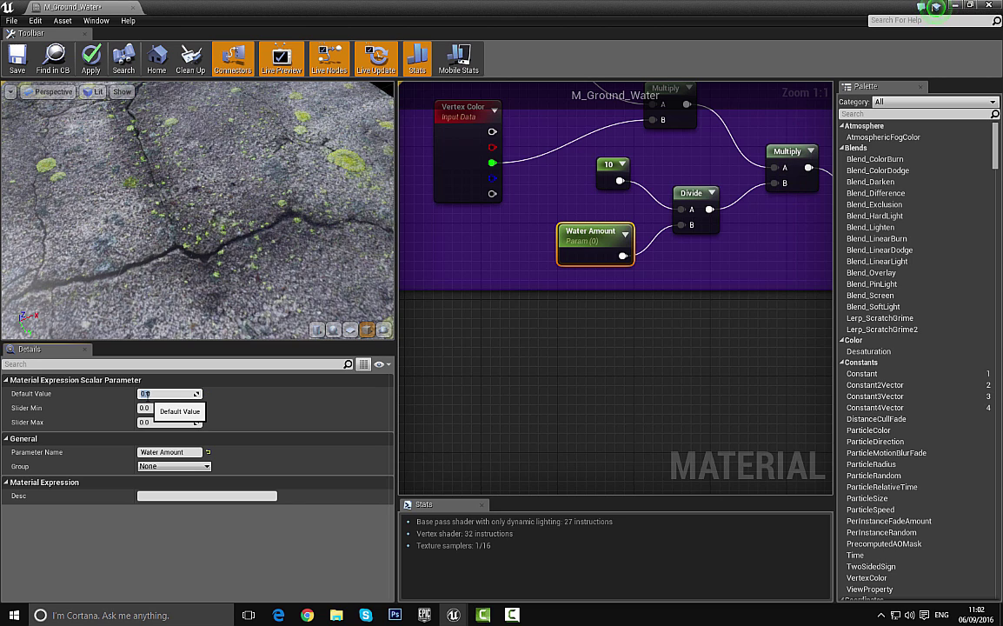
Step: Try a Water Amount default value of 20, and set it back to 1
{"action": "type", "text": "20"}
{"action": "key", "text": "Return"}
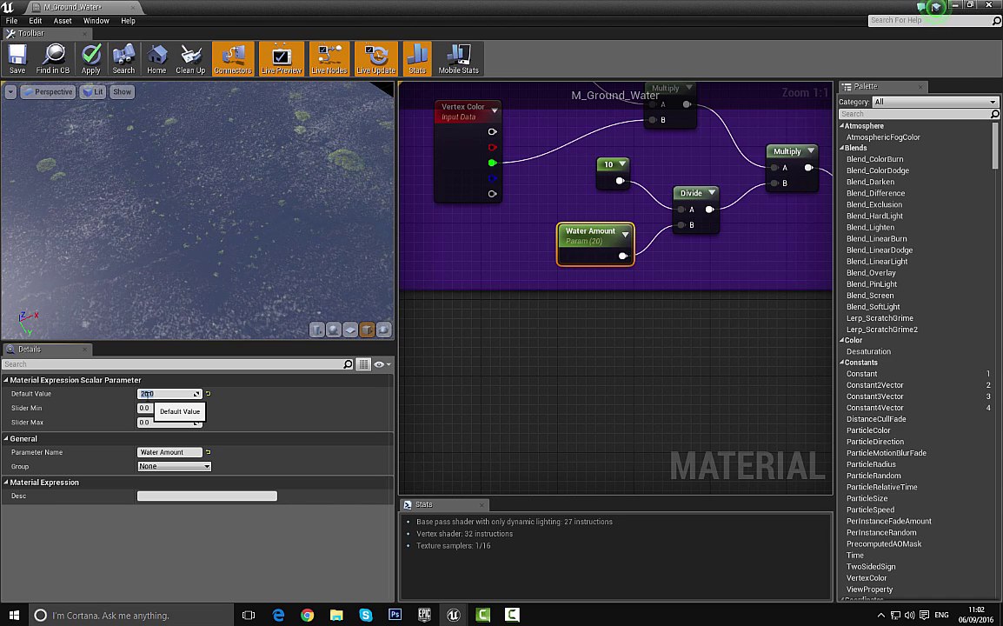
{"action": "type", "text": "1"}
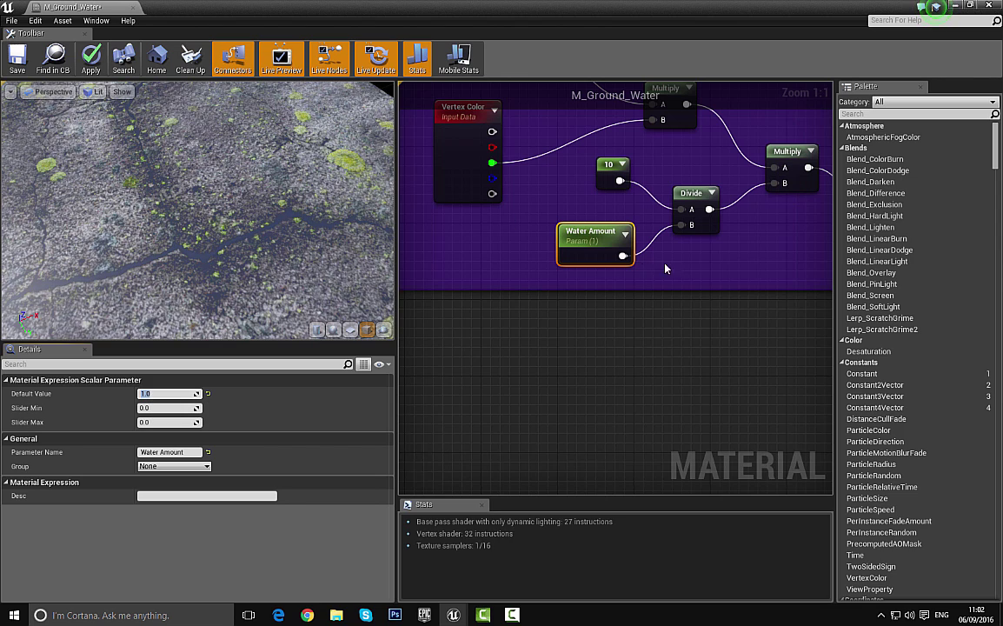
Step: Move the Floor_NM normal map Texture Sample to a clear area below the base colour nodes
{"action": "right_click_drag", "start_coordinate": [691, 363], "coordinate": [510, 293]}
{"action": "scroll", "coordinate": [512, 320], "scroll_direction": "down", "scroll_amount": 3}
{"action": "right_click_drag", "start_coordinate": [604, 314], "coordinate": [530, 280]}
{"action": "right_click_drag", "start_coordinate": [735, 339], "coordinate": [533, 246]}
{"action": "scroll", "coordinate": [574, 337], "scroll_direction": "down", "scroll_amount": 2}
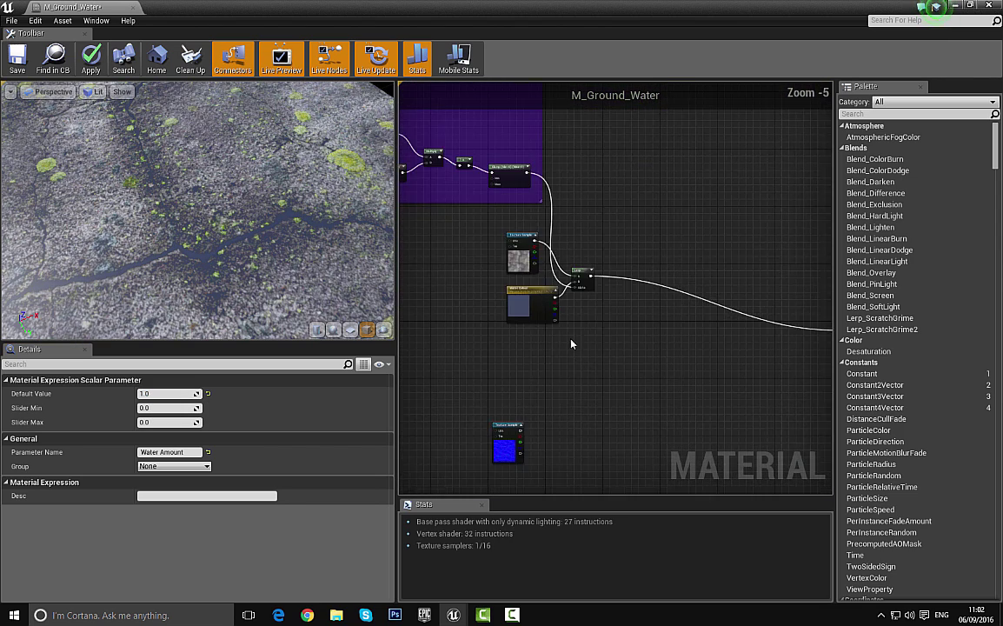
{"action": "right_click_drag", "start_coordinate": [571, 344], "coordinate": [611, 250]}
{"action": "left_click_drag", "start_coordinate": [547, 337], "coordinate": [611, 418]}
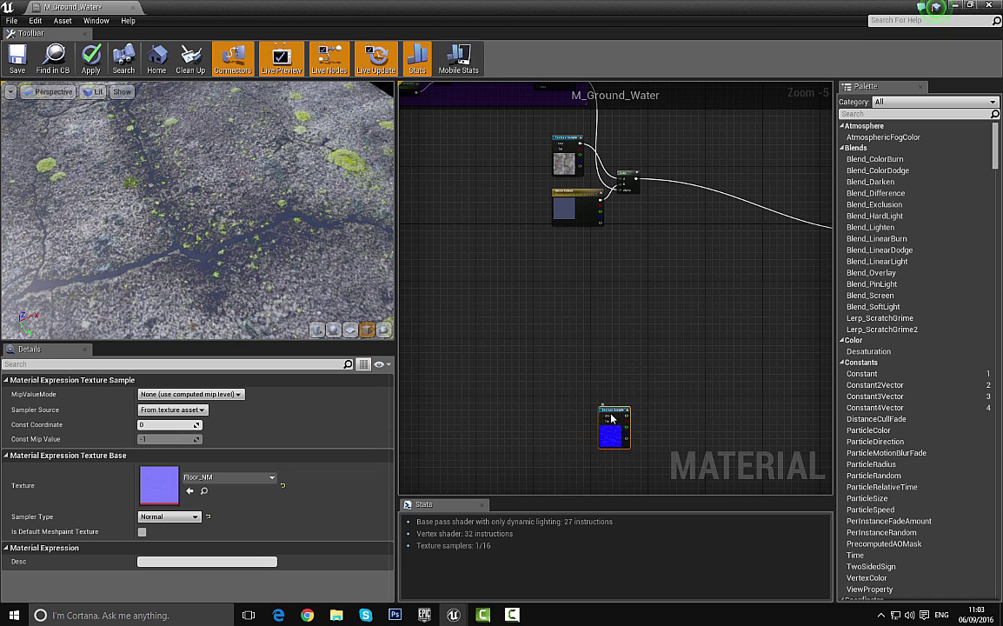
{"action": "right_click_drag", "start_coordinate": [630, 447], "coordinate": [592, 330]}
{"action": "left_click_drag", "start_coordinate": [572, 314], "coordinate": [554, 292]}
{"action": "scroll", "coordinate": [588, 288], "scroll_direction": "up", "scroll_amount": 3}
{"action": "right_click_drag", "start_coordinate": [588, 283], "coordinate": [556, 274]}
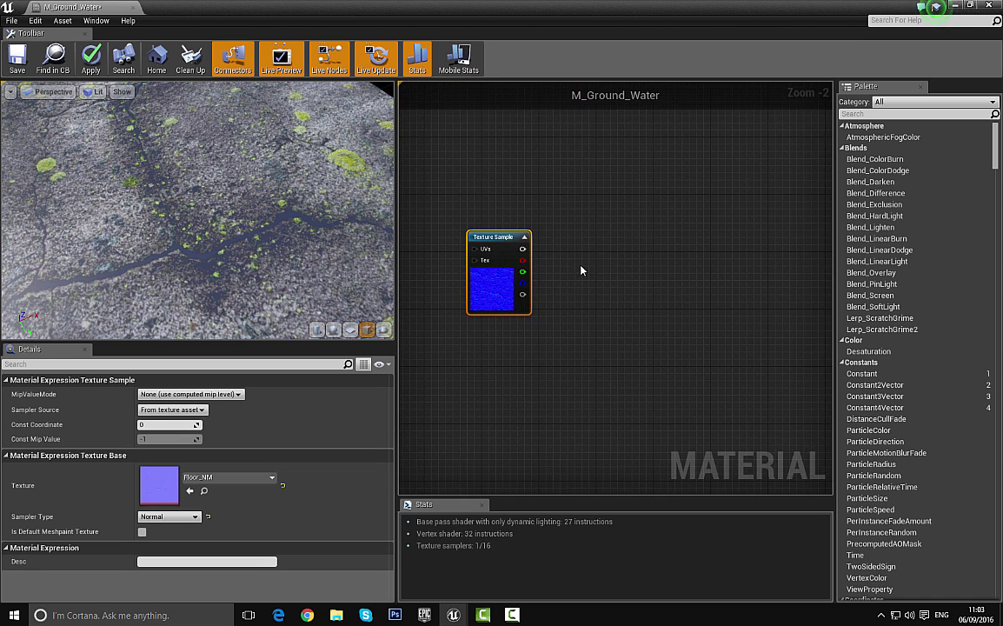
Step: Add a Lerp node beside the Floor_NM Texture Sample and connect the texture's RGB output to its A input
{"action": "left_click", "coordinate": [582, 275]}
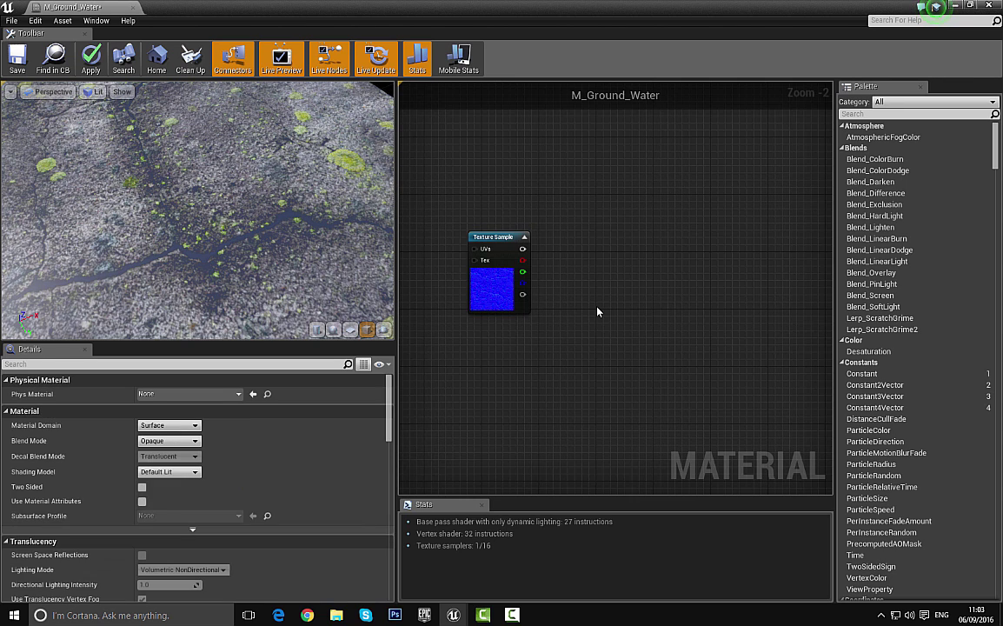
{"action": "left_click", "coordinate": [598, 311]}
{"action": "left_click_drag", "start_coordinate": [603, 324], "coordinate": [522, 248]}
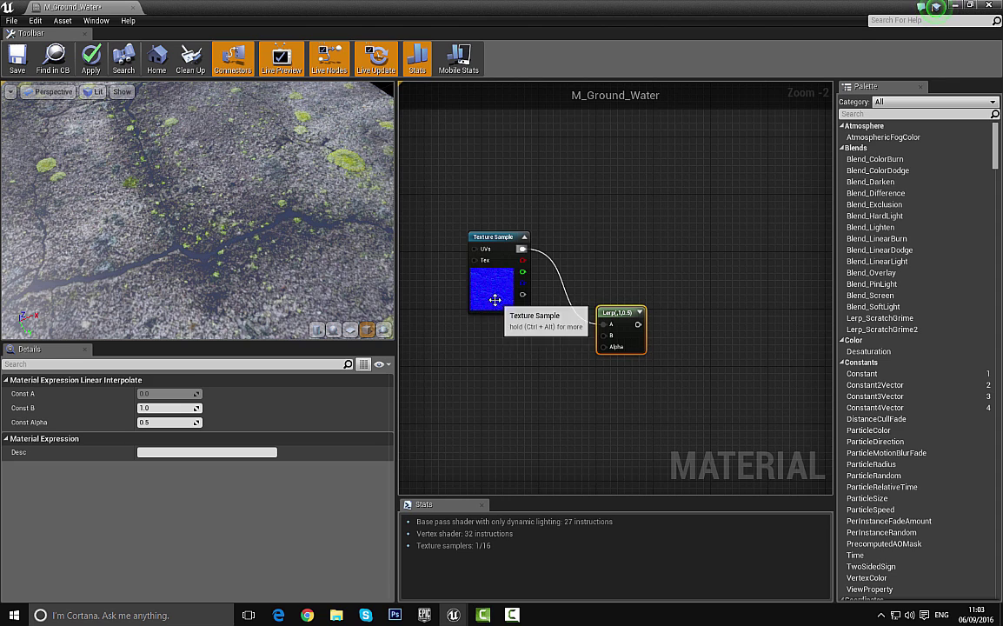
{"action": "left_click_drag", "start_coordinate": [495, 299], "coordinate": [501, 306]}
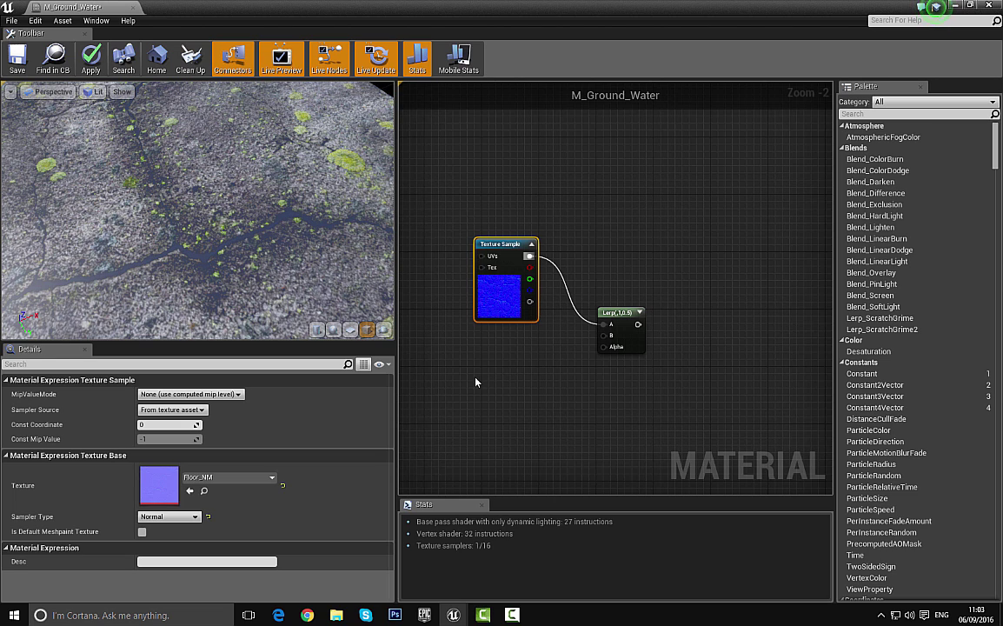
Step: Add a Constant3Vector below the normal map Texture Sample and convert it to a parameter named Water Normals
{"action": "key", "text": "3"}
{"action": "left_click", "coordinate": [475, 379]}
{"action": "left_click_drag", "start_coordinate": [498, 412], "coordinate": [506, 389]}
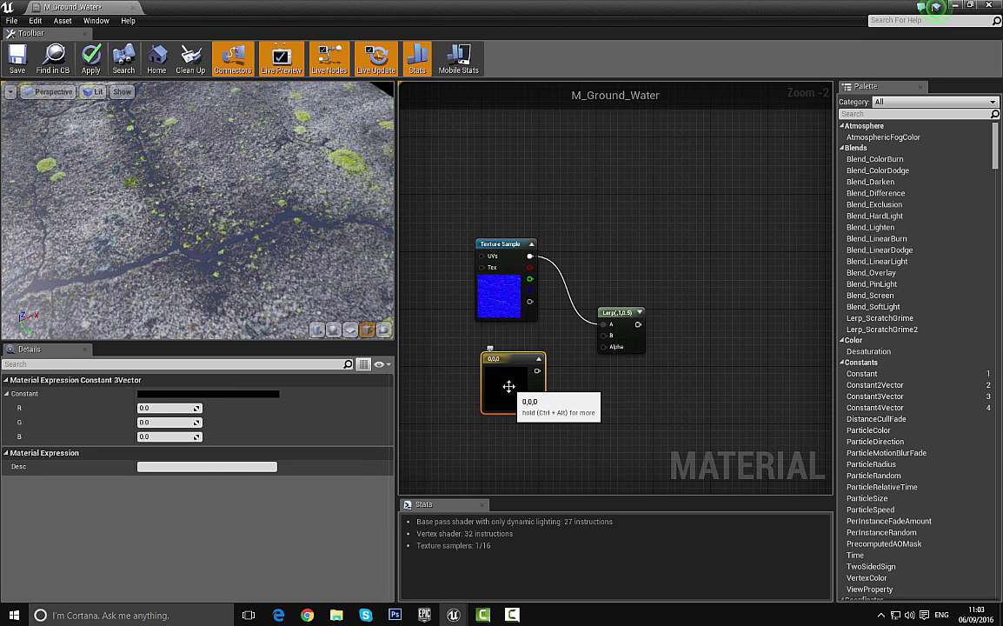
{"action": "right_click", "coordinate": [510, 386]}
{"action": "left_click", "coordinate": [559, 387]}
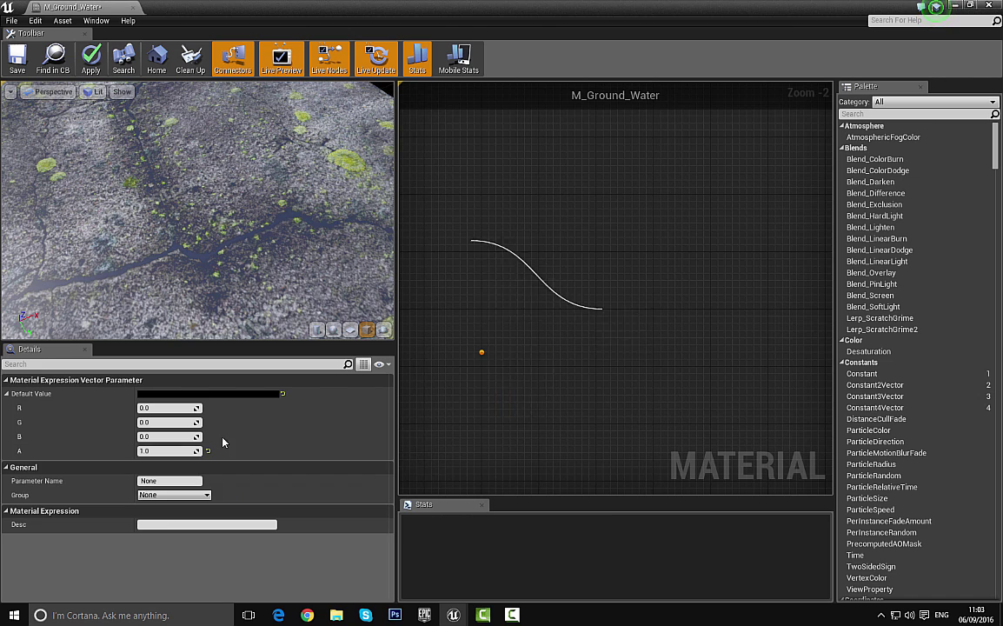
{"action": "left_click", "coordinate": [160, 480]}
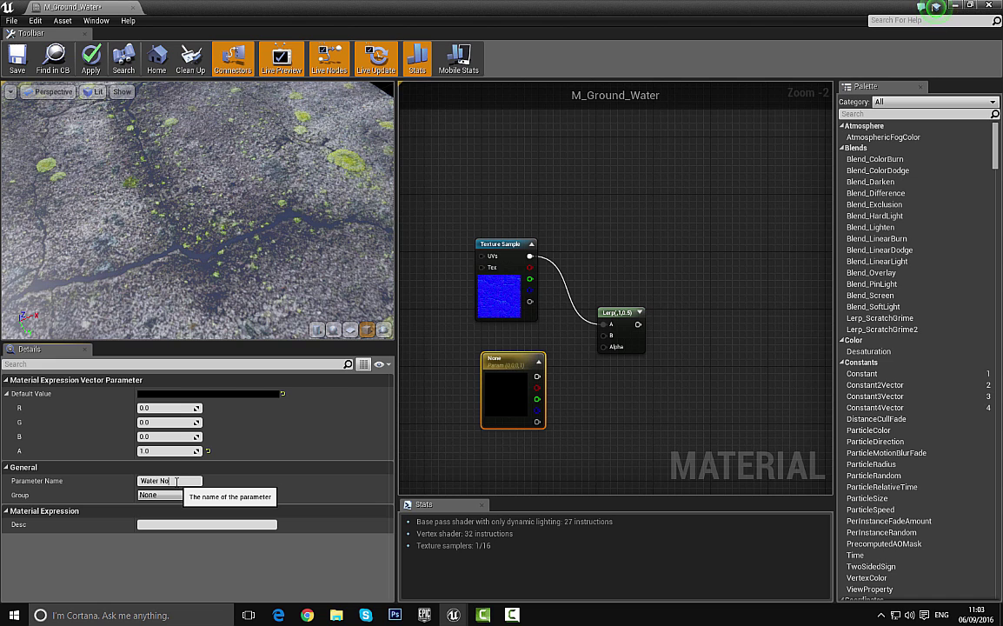
{"action": "type", "text": "s"}
{"action": "key", "text": "Return"}
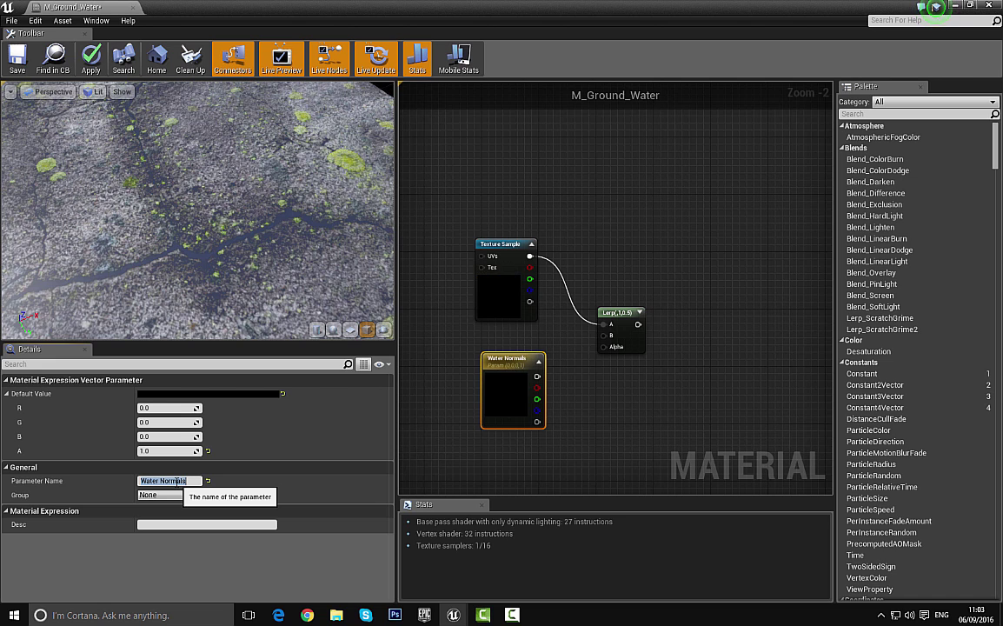
Step: Set the Water Normals parameter's default value to R 0, G 0, B 1
{"action": "left_click", "coordinate": [510, 400]}
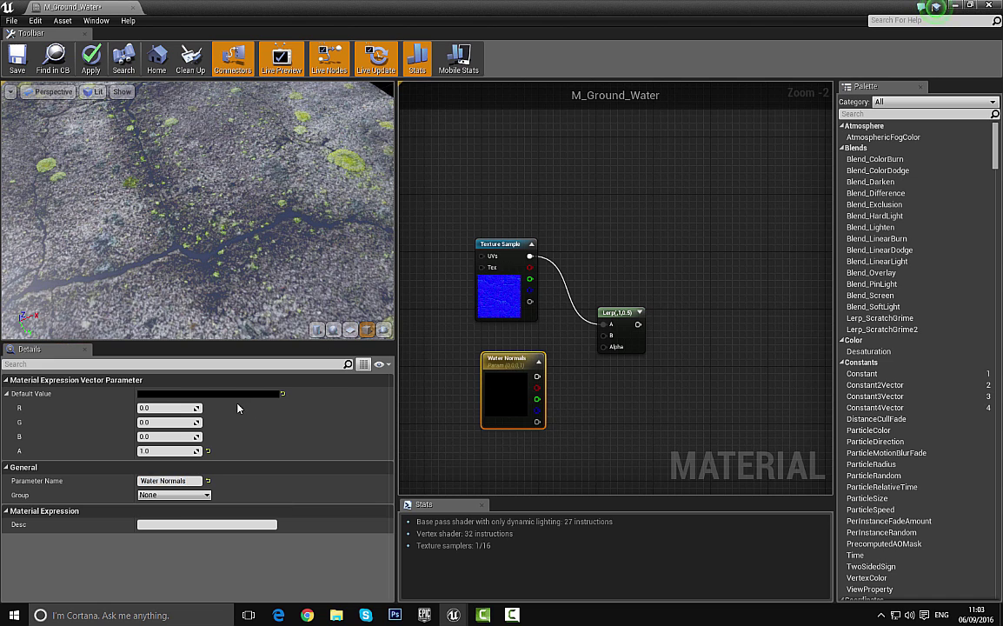
{"action": "left_click", "coordinate": [170, 407]}
{"action": "type", "text": "0"}
{"action": "key", "text": "Tab"}
{"action": "type", "text": "0"}
{"action": "key", "text": "Tab"}
{"action": "type", "text": "1"}
{"action": "key", "text": "Return"}
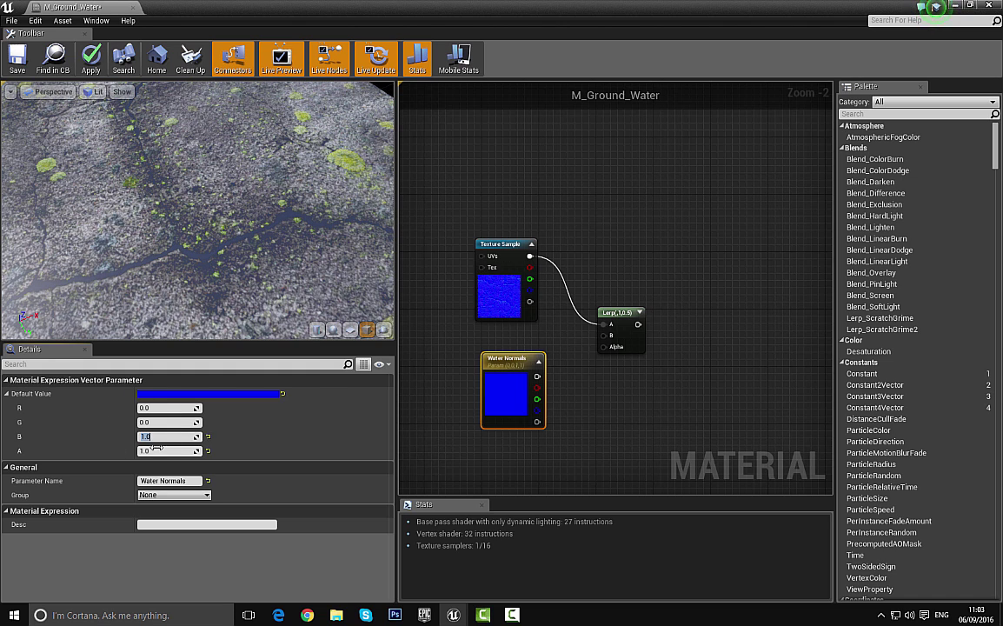
Step: Change the Water Normals parameter's R and G default values to 0.5 each
{"action": "left_click", "coordinate": [172, 407]}
{"action": "type", "text": "0.5"}
{"action": "key", "text": "Tab"}
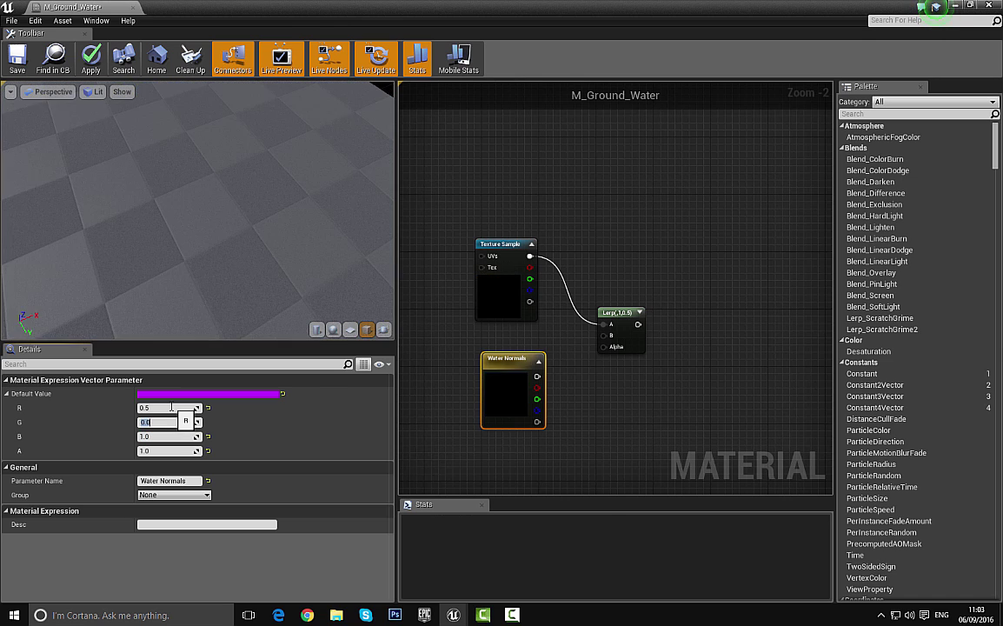
{"action": "type", "text": "0.5"}
{"action": "key", "text": "Tab"}
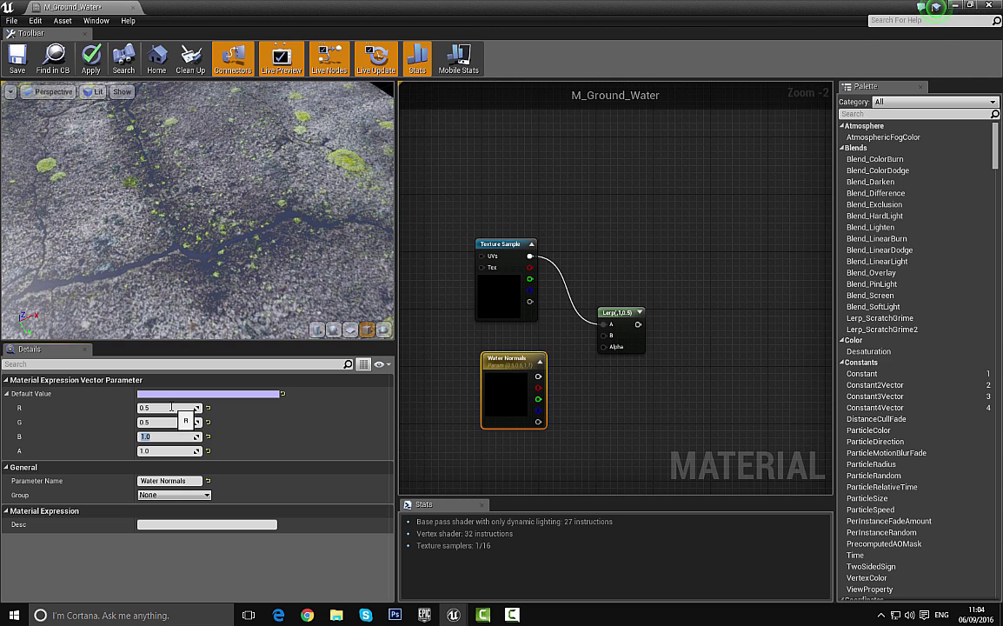
Step: Connect Water Normals to the normal Lerp's B input and the water mask output to its Alpha
{"action": "left_click_drag", "start_coordinate": [538, 375], "coordinate": [441, 135]}
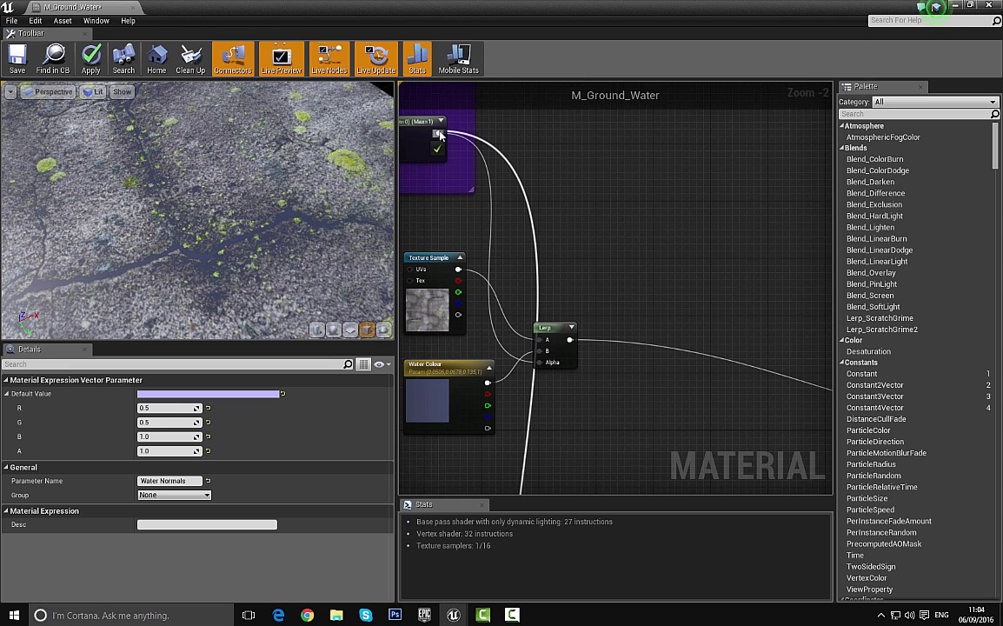
{"action": "right_click_drag", "start_coordinate": [606, 369], "coordinate": [564, 170]}
{"action": "right_click_drag", "start_coordinate": [536, 476], "coordinate": [514, 268]}
{"action": "right_click_drag", "start_coordinate": [584, 398], "coordinate": [498, 286]}
Step: Connect the normal Lerp's output to the material's Normal input and inspect the surface cracks in the preview
{"action": "left_click_drag", "start_coordinate": [478, 352], "coordinate": [559, 262]}
{"action": "scroll", "coordinate": [687, 252], "scroll_direction": "down", "scroll_amount": 2}
{"action": "scroll", "coordinate": [554, 247], "scroll_direction": "up", "scroll_amount": 5}
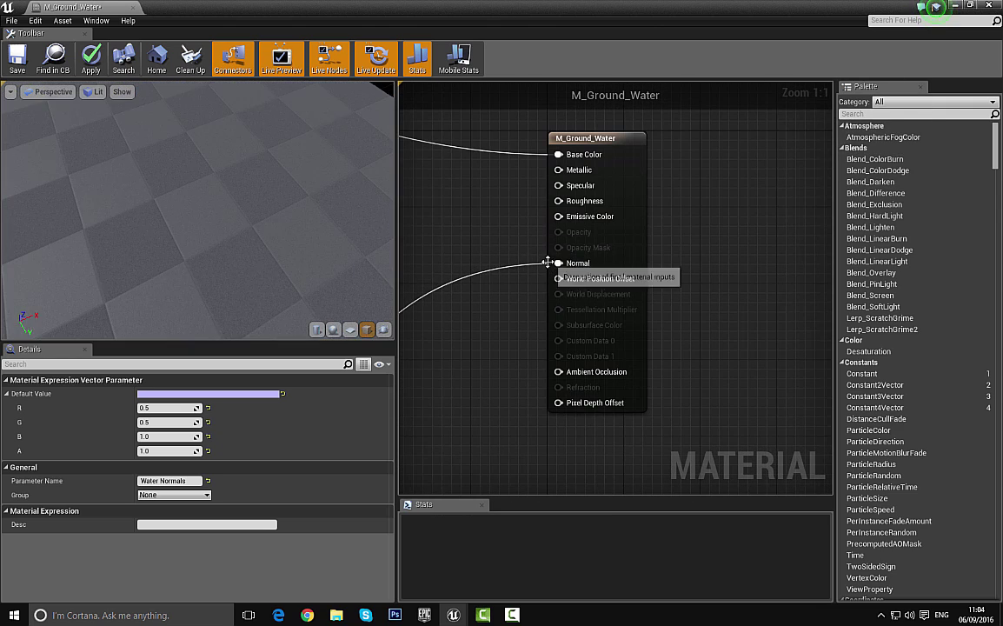
{"action": "left_click_drag", "start_coordinate": [301, 213], "coordinate": [278, 222]}
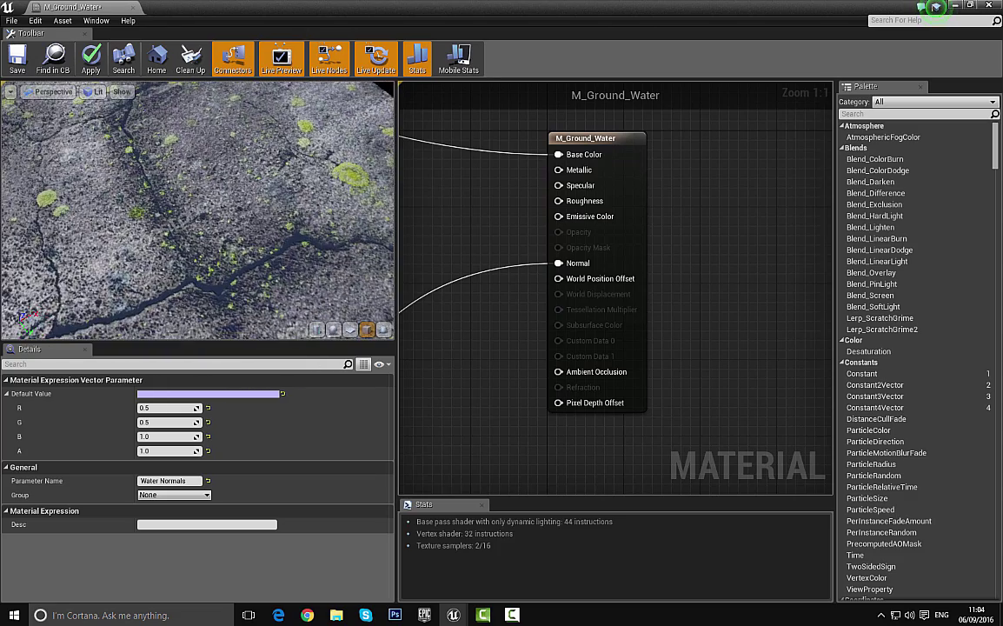
{"action": "scroll", "coordinate": [178, 259], "scroll_direction": "down", "scroll_amount": 5}
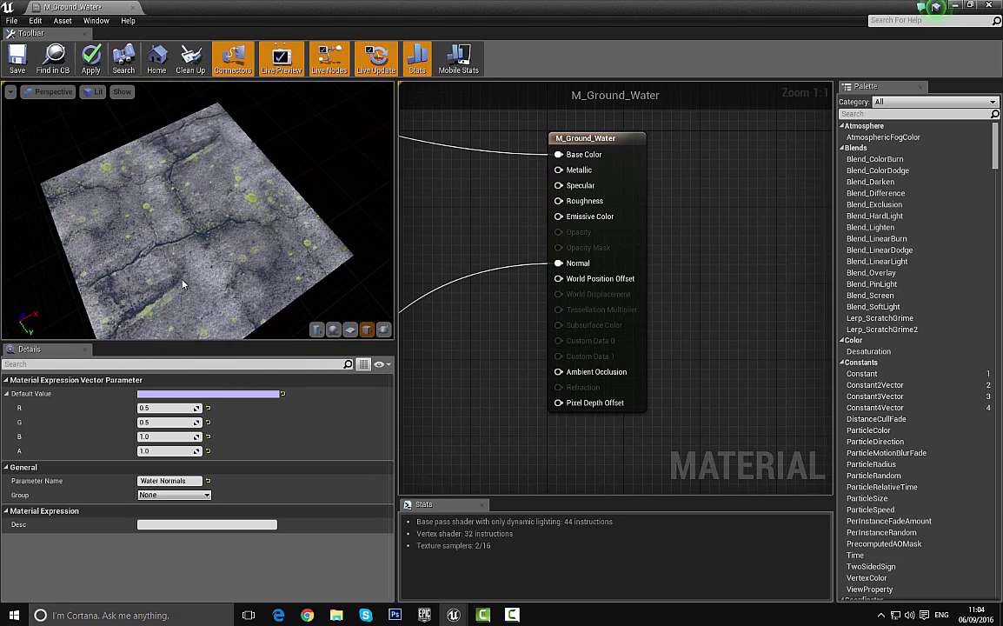
{"action": "left_click_drag", "start_coordinate": [183, 285], "coordinate": [248, 218]}
{"action": "scroll", "coordinate": [278, 210], "scroll_direction": "up", "scroll_amount": 5}
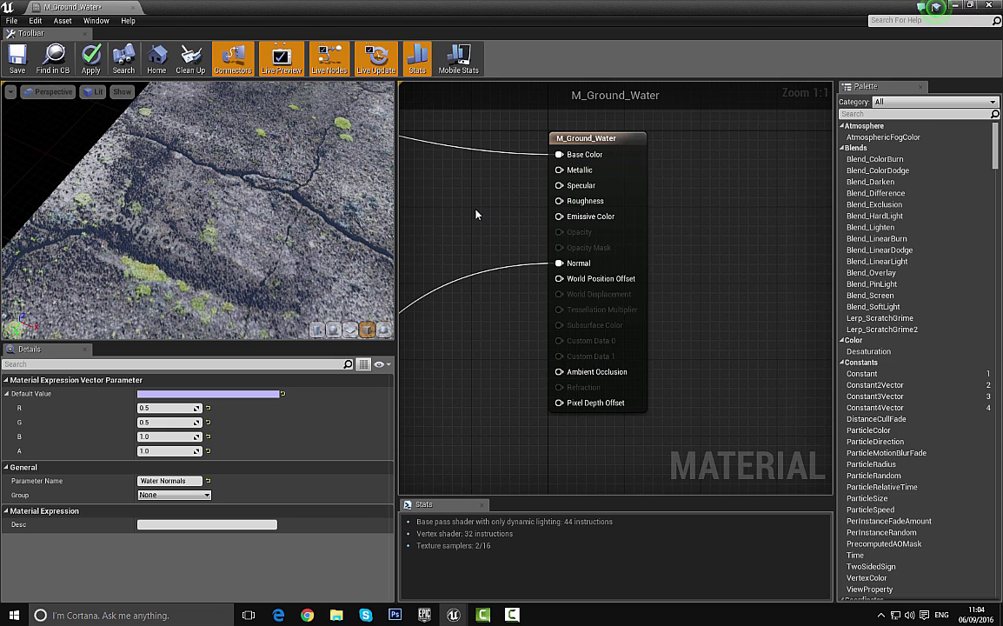
Step: Add two Constant nodes, one below the other, and move them clear of the material node and the Normal wire
{"action": "right_click_drag", "start_coordinate": [476, 221], "coordinate": [584, 271]}
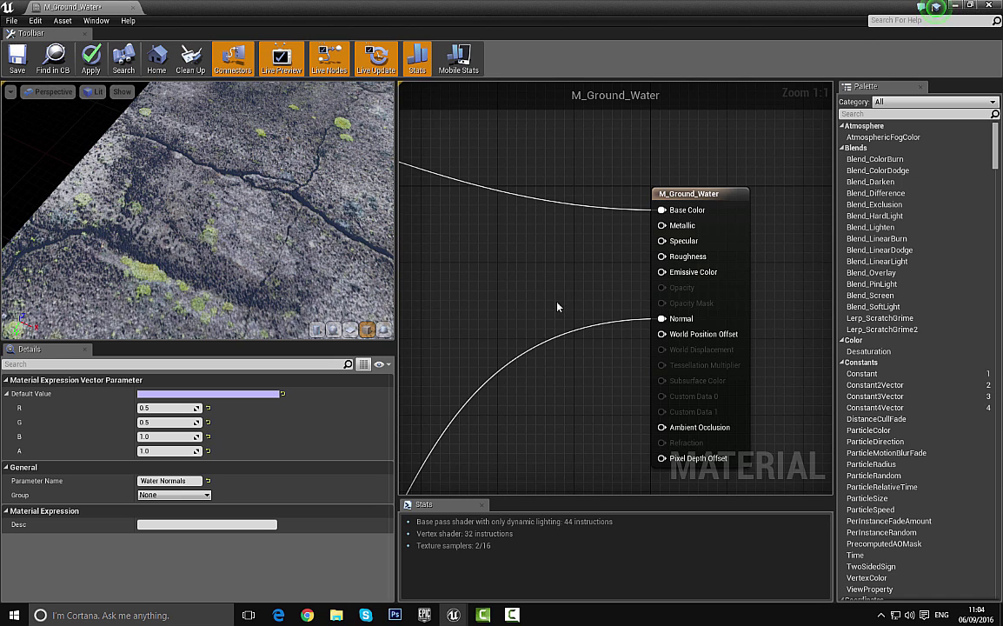
{"action": "left_click", "coordinate": [533, 264]}
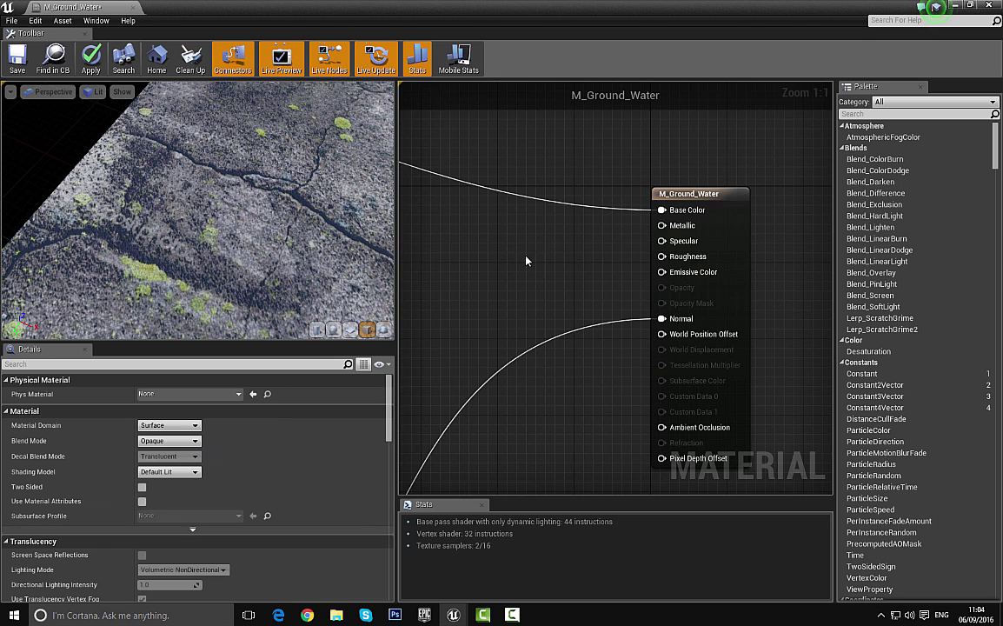
{"action": "key", "text": "1"}
{"action": "left_click", "coordinate": [525, 257]}
{"action": "key", "text": "1"}
{"action": "left_click", "coordinate": [531, 308]}
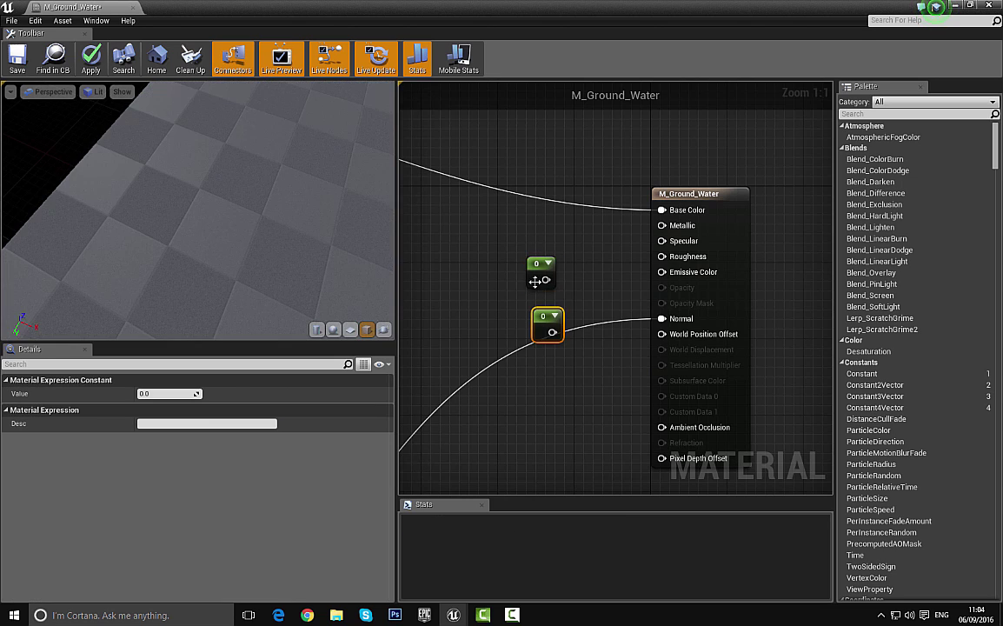
{"action": "left_click_drag", "start_coordinate": [506, 261], "coordinate": [570, 338]}
{"action": "right_click_drag", "start_coordinate": [570, 338], "coordinate": [671, 283]}
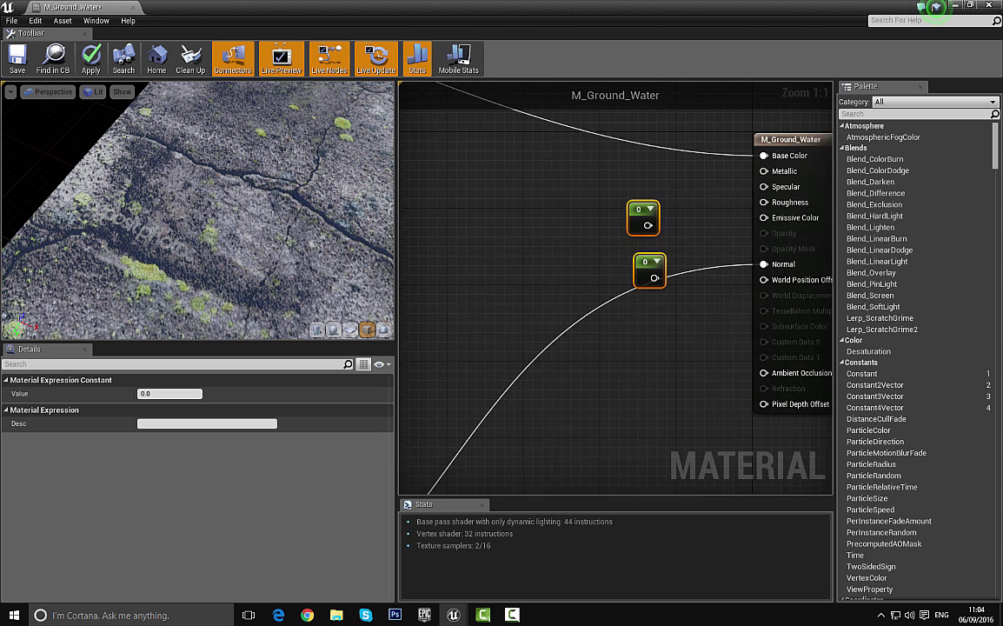
{"action": "scroll", "coordinate": [668, 285], "scroll_direction": "down", "scroll_amount": 2}
{"action": "left_click_drag", "start_coordinate": [642, 278], "coordinate": [480, 308]}
{"action": "left_click", "coordinate": [523, 286]}
{"action": "scroll", "coordinate": [520, 287], "scroll_direction": "up", "scroll_amount": 2}
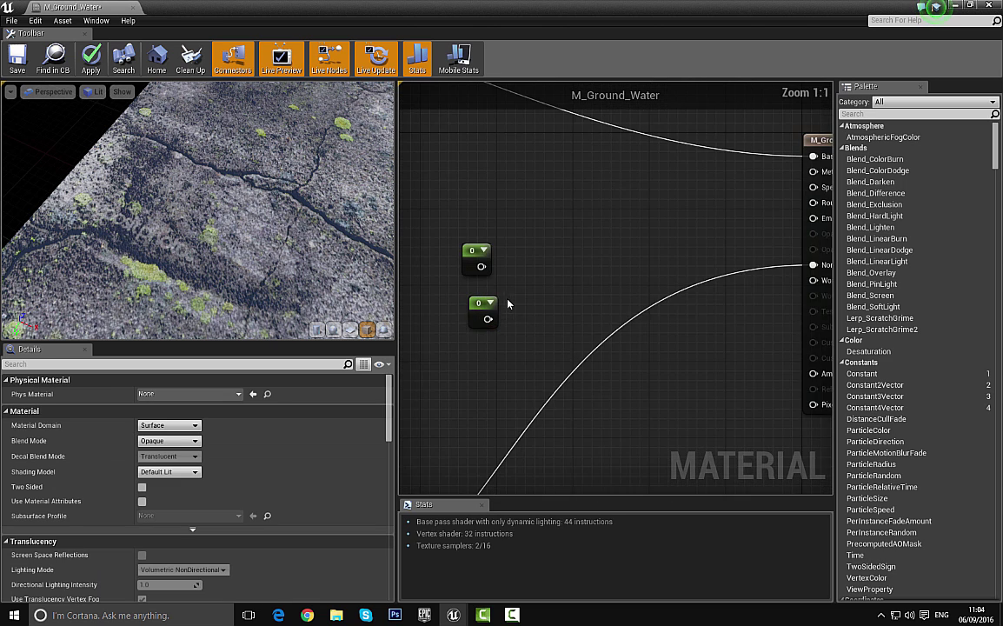
Step: Convert the upper Constant to a parameter named Ground Roughness
{"action": "right_click_drag", "start_coordinate": [508, 303], "coordinate": [599, 285]}
{"action": "right_click", "coordinate": [561, 247]}
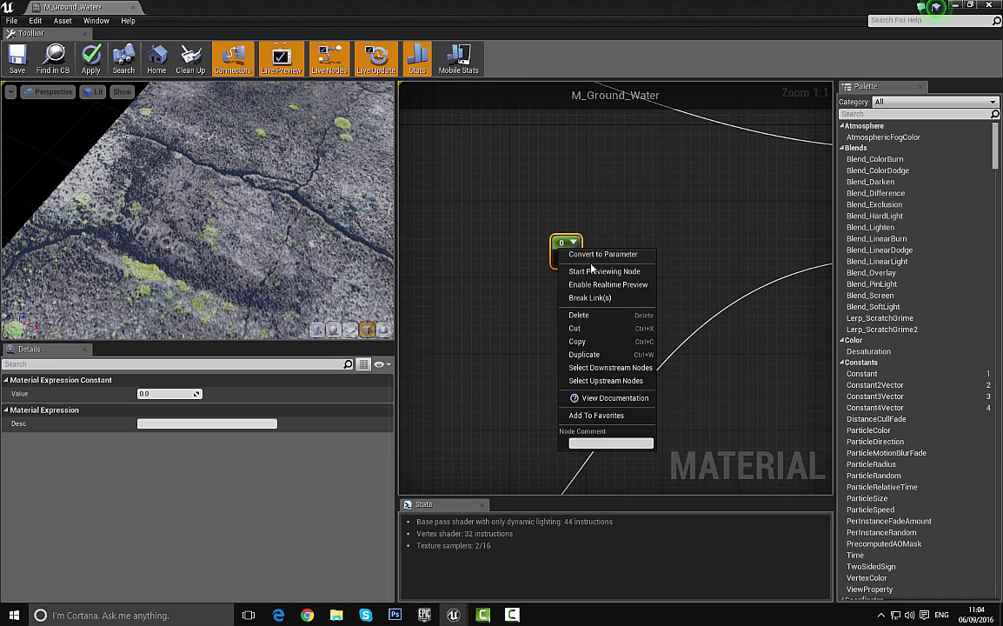
{"action": "left_click", "coordinate": [598, 254]}
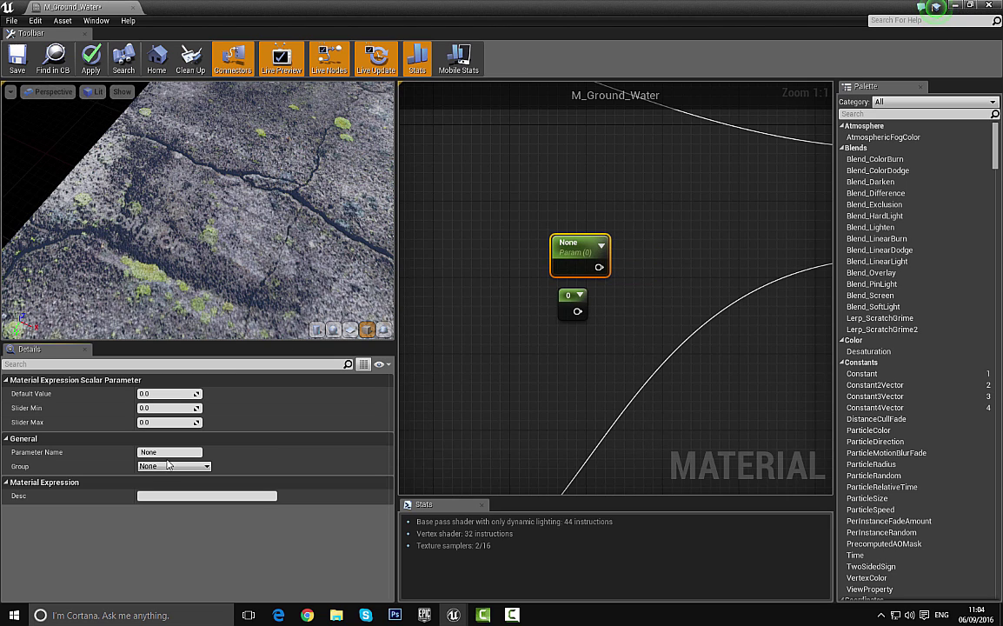
{"action": "left_click", "coordinate": [165, 452]}
{"action": "type", "text": "Grou"}
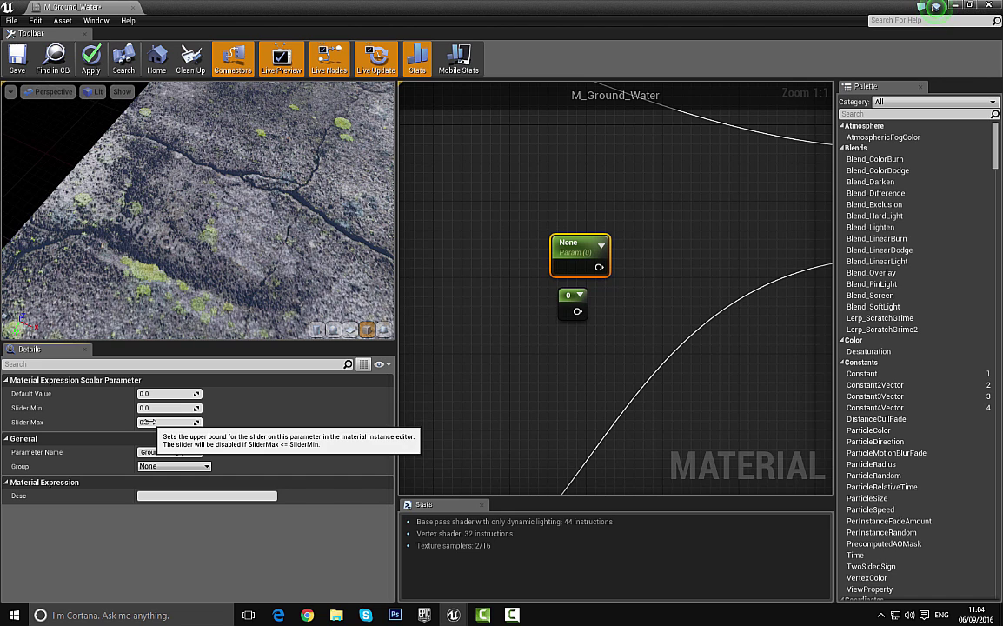
{"action": "key", "text": "Return"}
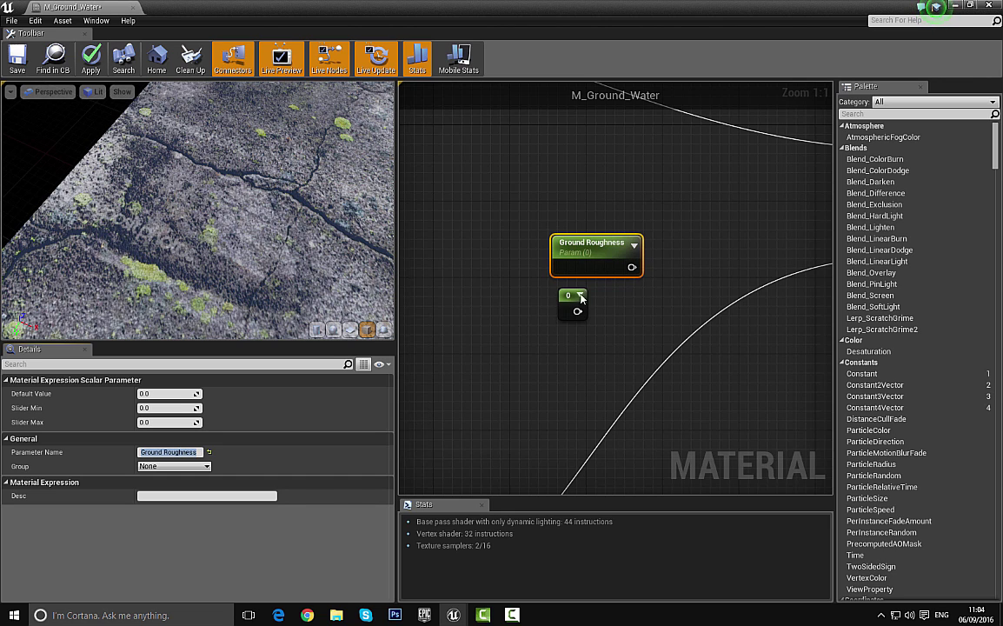
Step: Convert the lower Constant to a parameter named Water Roughness
{"action": "right_click", "coordinate": [575, 300]}
{"action": "left_click", "coordinate": [597, 307]}
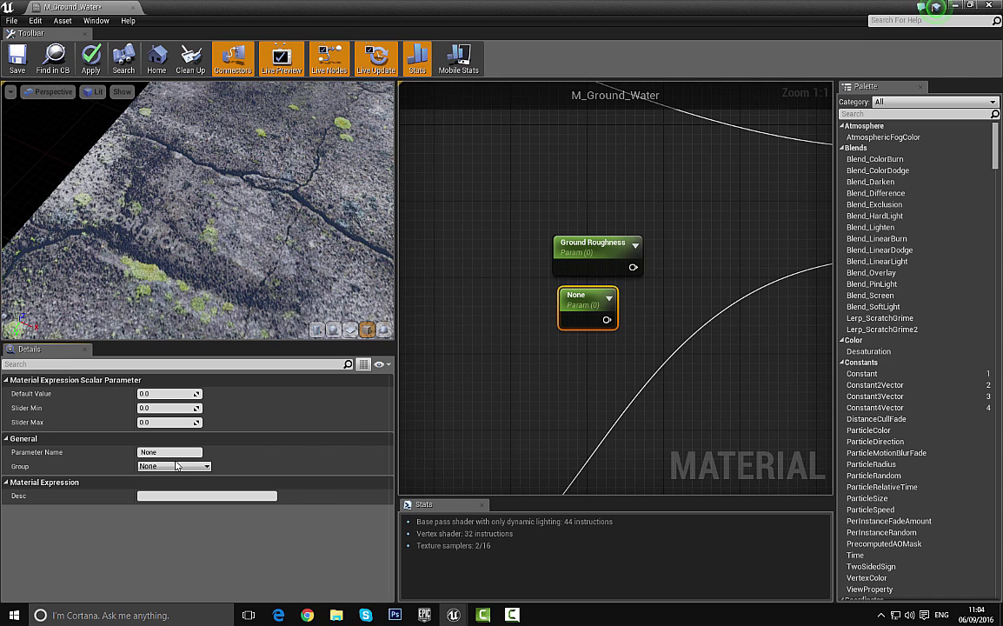
{"action": "left_click", "coordinate": [180, 451]}
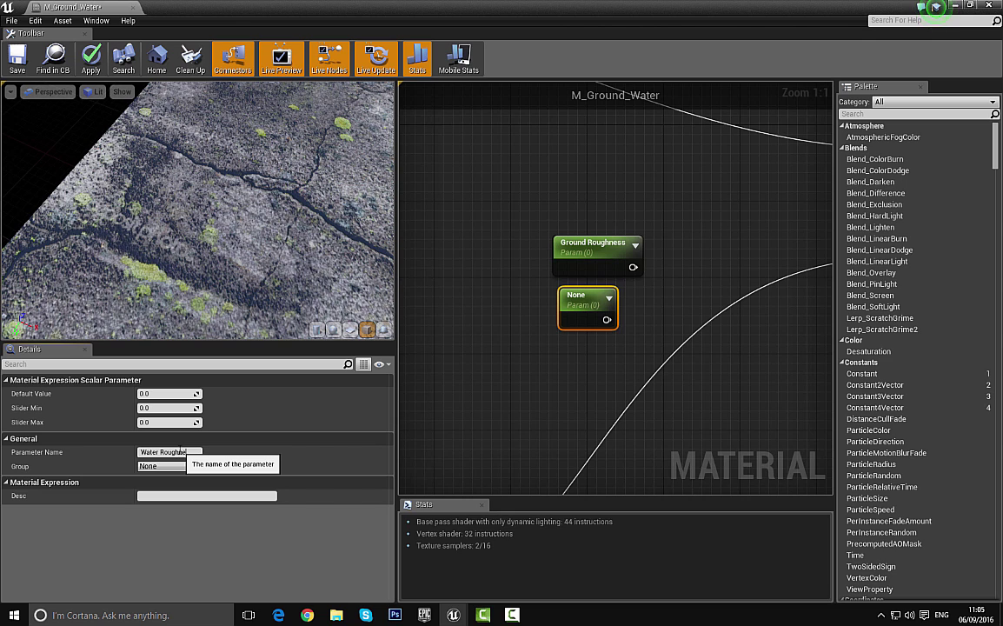
{"action": "type", "text": "ss"}
{"action": "key", "text": "Return"}
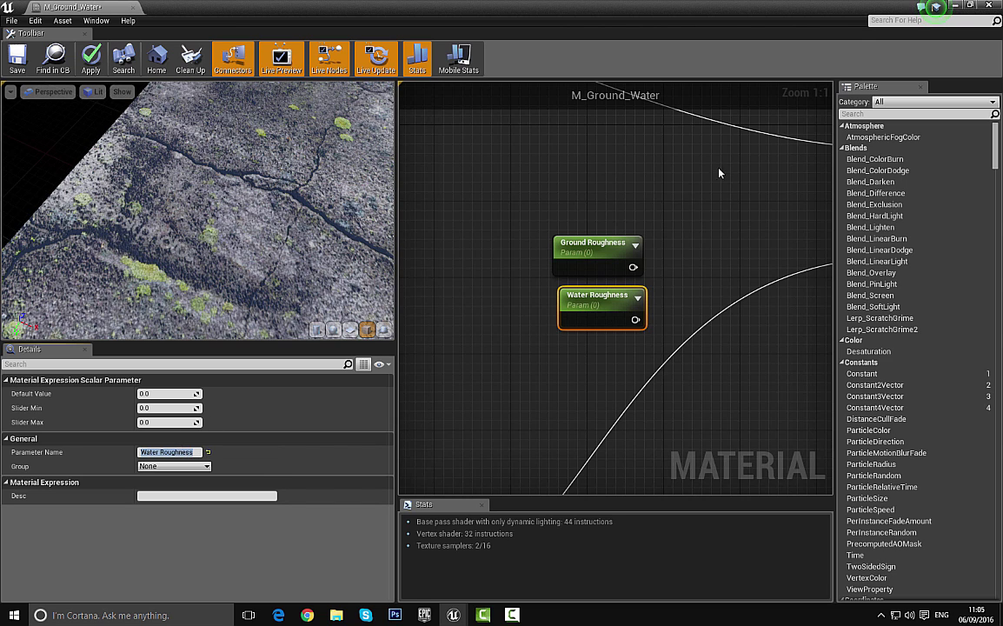
Step: Break the Lerp's link to the material's Base Color input
{"action": "right_click_drag", "start_coordinate": [719, 173], "coordinate": [488, 244]}
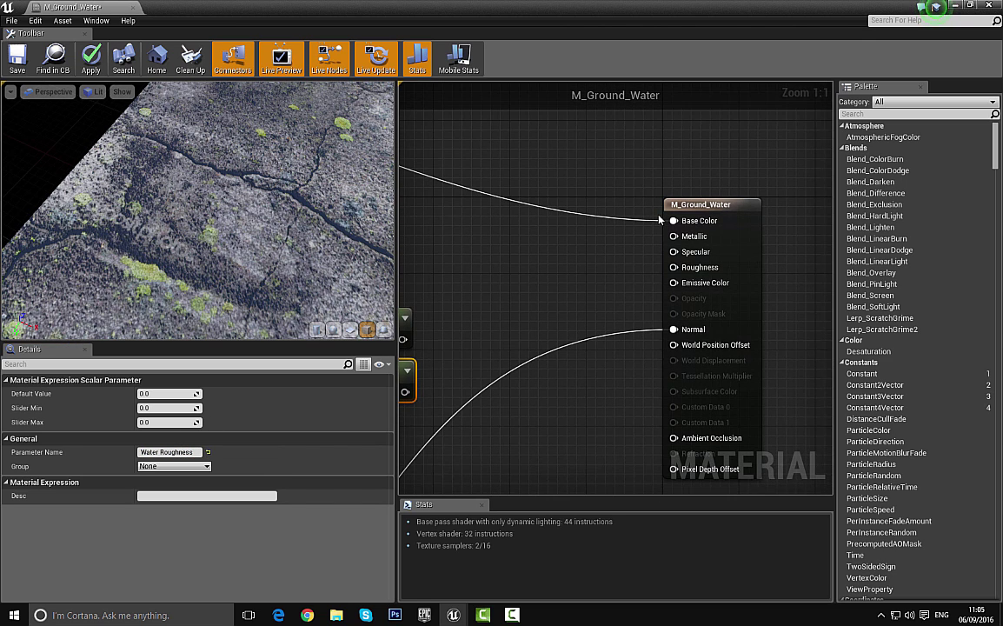
{"action": "mouse_move", "coordinate": [256, 214]}
{"action": "left_mouse_down"}
{"action": "mouse_move", "coordinate": [228, 174]}
{"action": "mouse_move", "coordinate": [251, 205]}
{"action": "left_mouse_up"}
{"action": "right_click", "coordinate": [674, 221]}
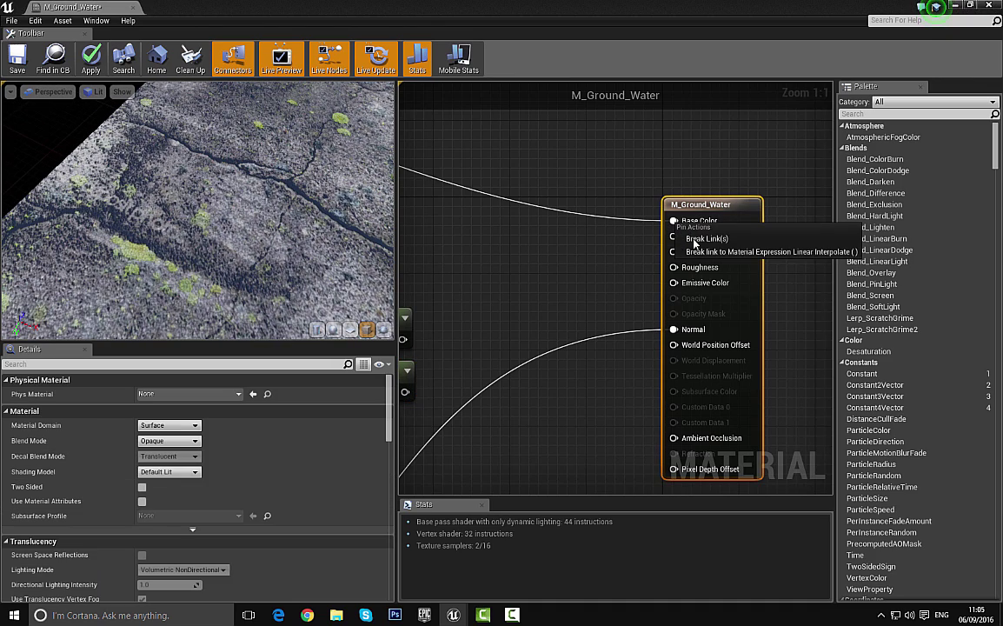
{"action": "left_click", "coordinate": [695, 243]}
Step: Move the Ground Roughness and Water Roughness parameters above the Normal wire and align them one below the other
{"action": "right_click_drag", "start_coordinate": [513, 320], "coordinate": [638, 264]}
{"action": "left_click_drag", "start_coordinate": [462, 223], "coordinate": [549, 358]}
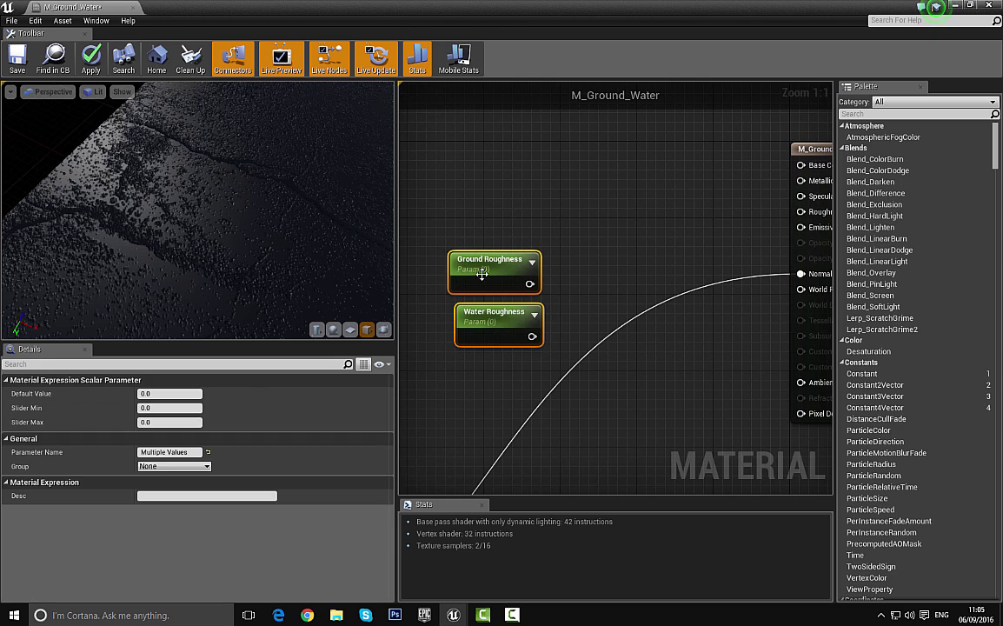
{"action": "left_click_drag", "start_coordinate": [488, 280], "coordinate": [551, 221]}
{"action": "left_click", "coordinate": [547, 201], "text": "ctrl"}
{"action": "left_click", "coordinate": [630, 221]}
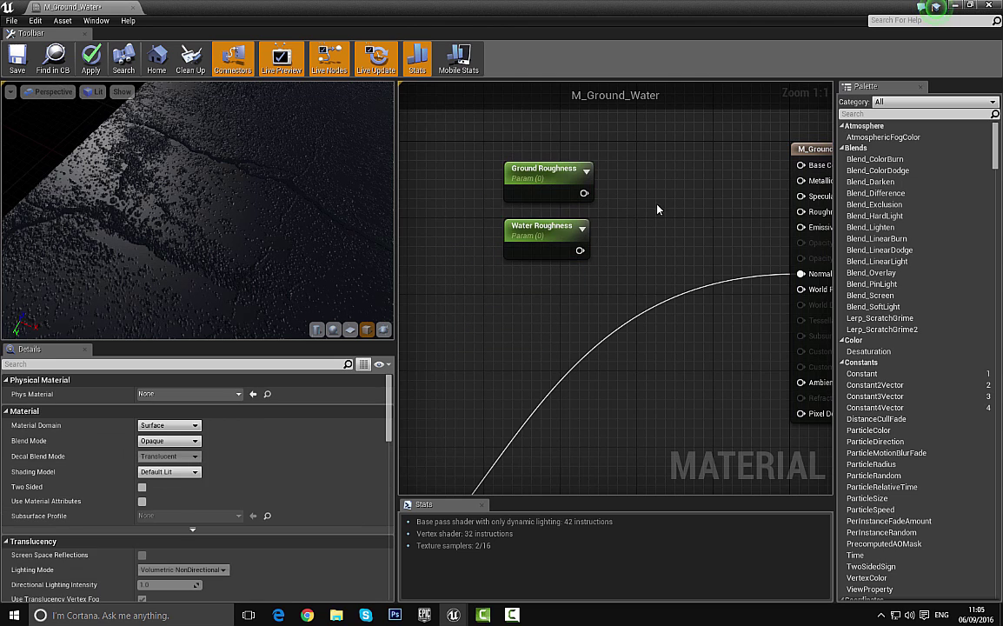
Step: Add a Lerp with Ground Roughness in A, Water Roughness in B and the Clamp mask output in Alpha
{"action": "left_click", "coordinate": [655, 208]}
{"action": "left_click_drag", "start_coordinate": [584, 193], "coordinate": [578, 251]}
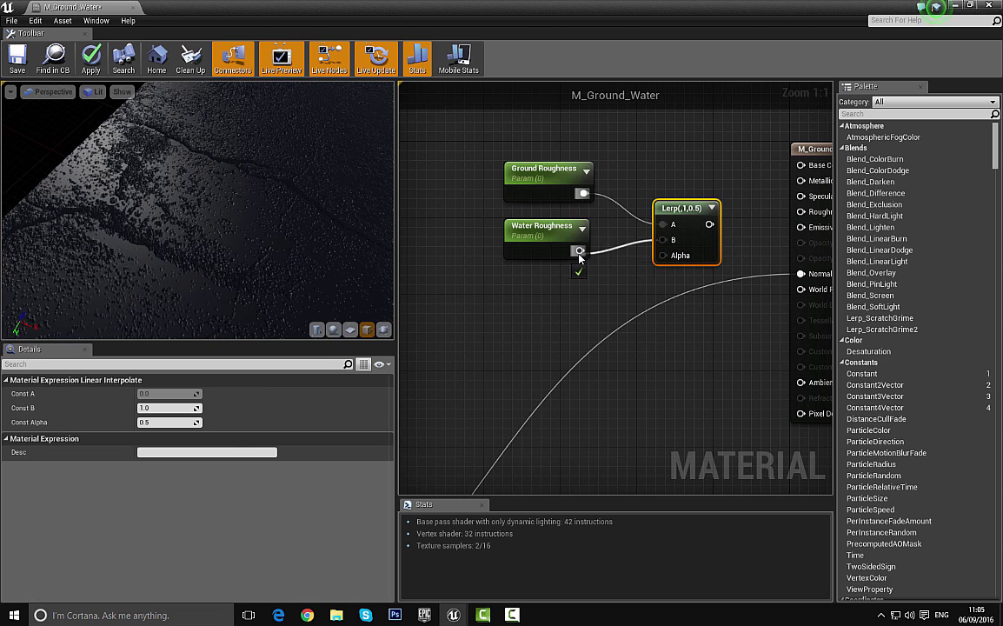
{"action": "right_click_drag", "start_coordinate": [639, 272], "coordinate": [675, 379]}
{"action": "scroll", "coordinate": [676, 379], "scroll_direction": "down", "scroll_amount": 2}
{"action": "left_click_drag", "start_coordinate": [695, 368], "coordinate": [546, 279]}
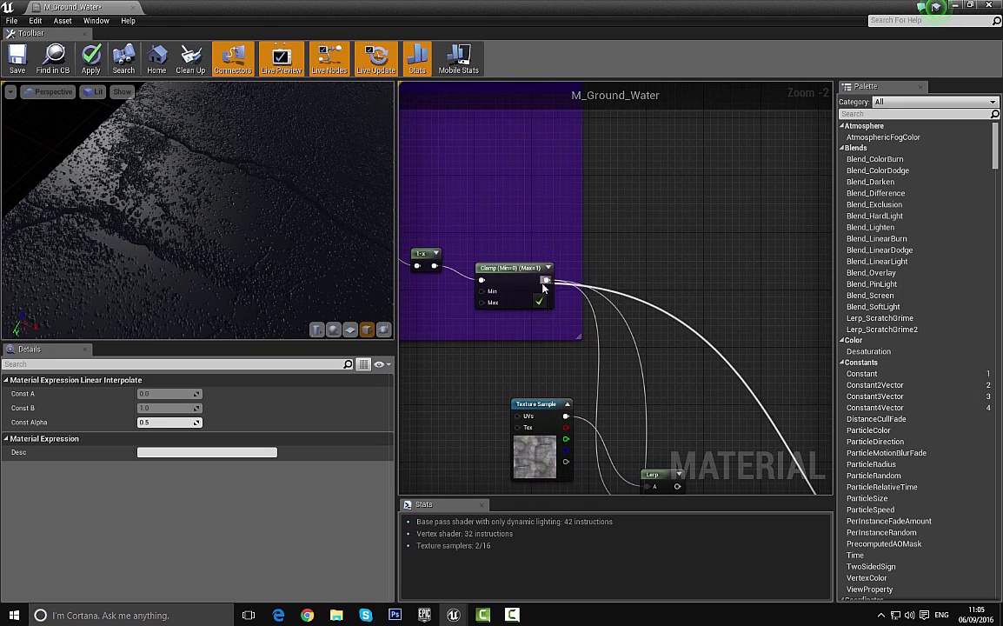
Step: Connect the roughness Lerp's output to the material's Roughness input
{"action": "right_click_drag", "start_coordinate": [679, 318], "coordinate": [446, 212]}
{"action": "scroll", "coordinate": [446, 212], "scroll_direction": "down", "scroll_amount": 2}
{"action": "right_click_drag", "start_coordinate": [712, 412], "coordinate": [529, 252]}
{"action": "scroll", "coordinate": [529, 252], "scroll_direction": "down", "scroll_amount": 1}
{"action": "scroll", "coordinate": [529, 252], "scroll_direction": "up", "scroll_amount": 5}
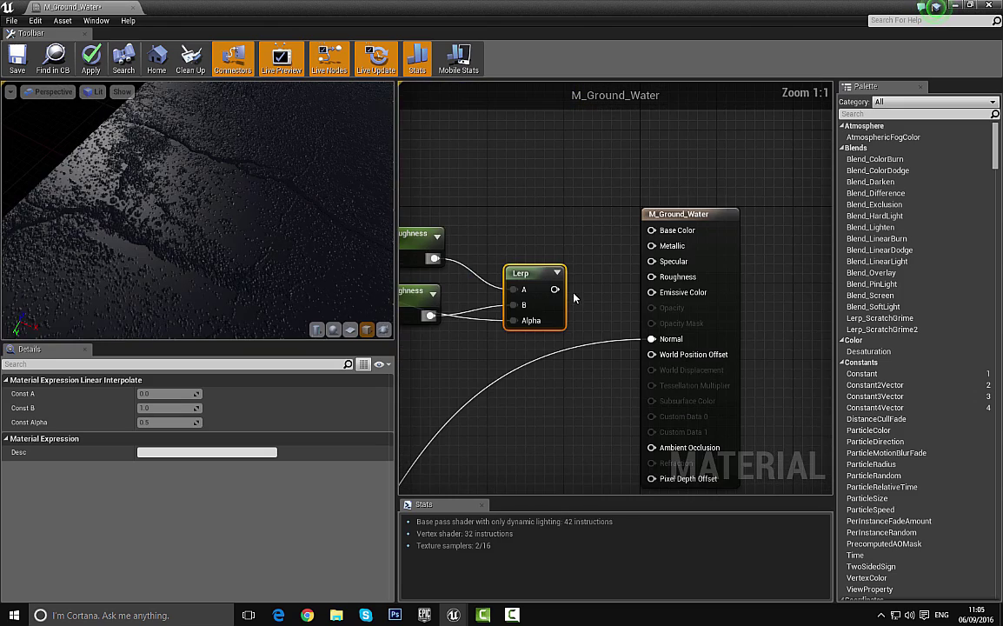
{"action": "left_click_drag", "start_coordinate": [561, 294], "coordinate": [651, 276]}
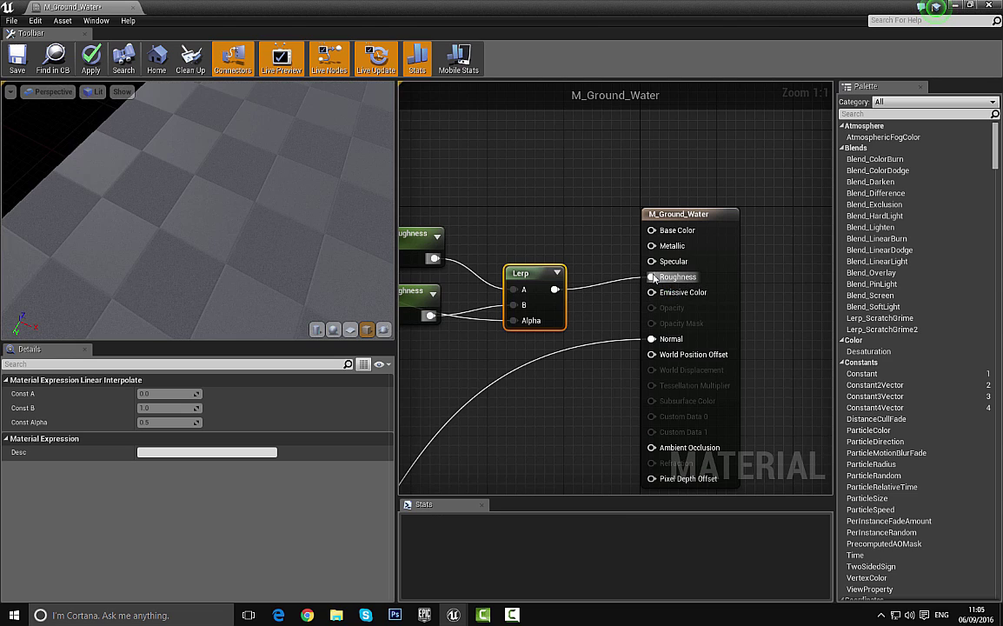
Step: Set the Ground Roughness parameter's default value to 0.8
{"action": "left_click_drag", "start_coordinate": [179, 212], "coordinate": [400, 239]}
{"action": "right_click_drag", "start_coordinate": [489, 223], "coordinate": [597, 210]}
{"action": "left_click_drag", "start_coordinate": [235, 209], "coordinate": [304, 218]}
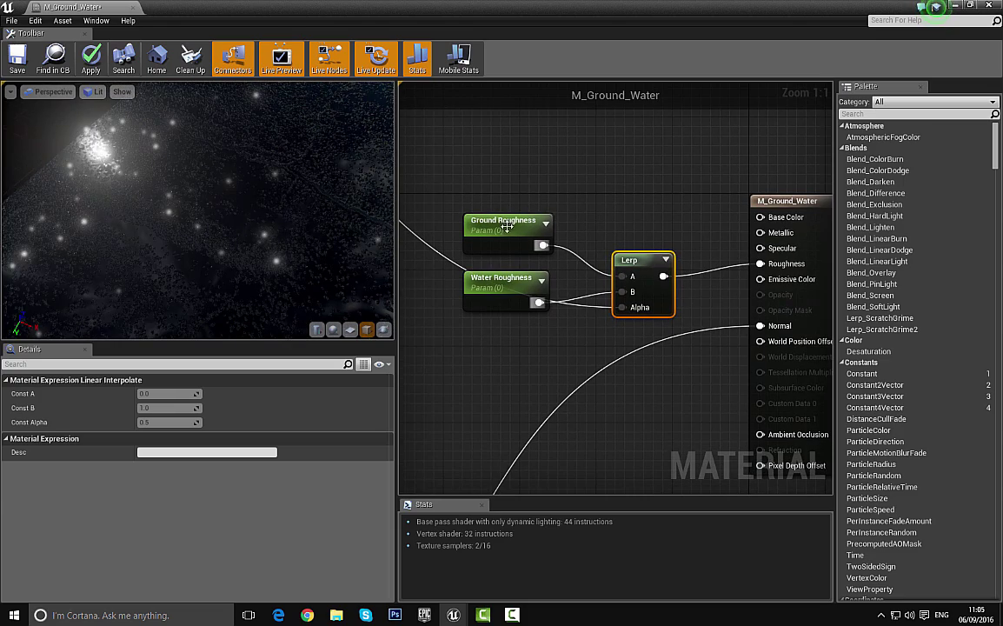
{"action": "left_click", "coordinate": [507, 226]}
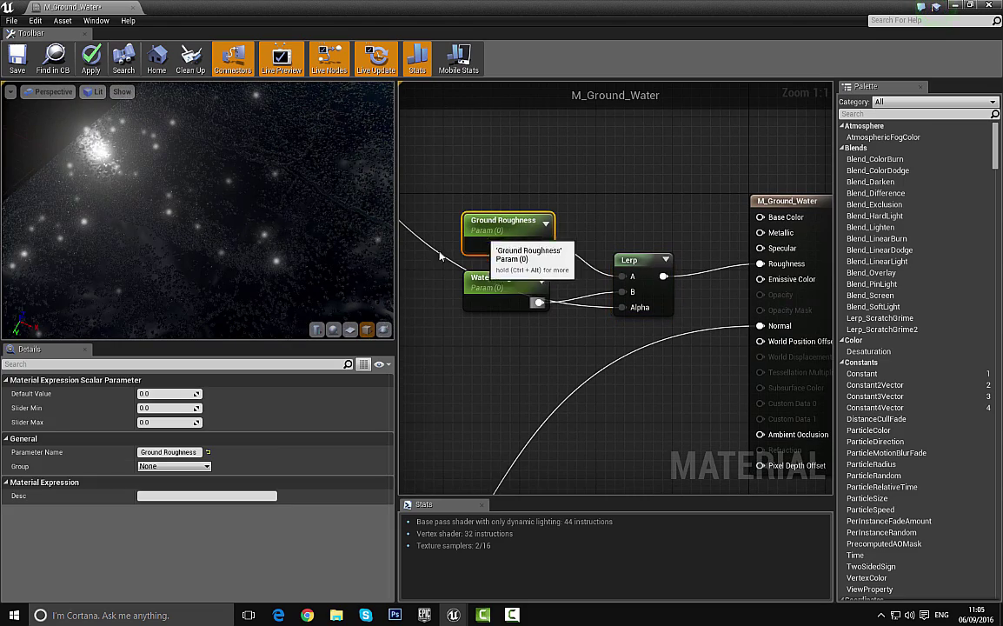
{"action": "left_click", "coordinate": [180, 393]}
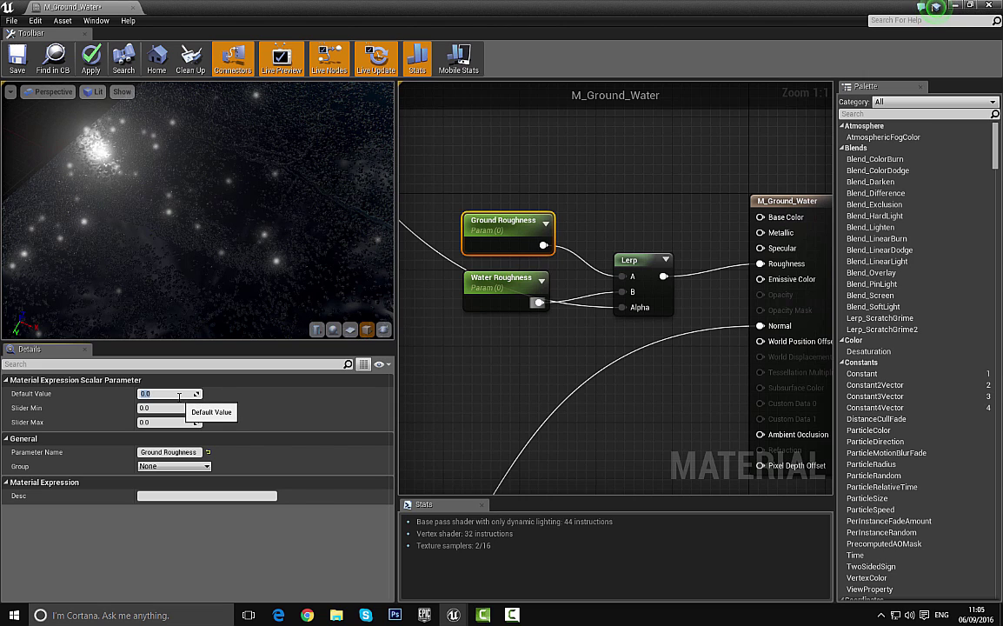
{"action": "type", "text": ".8"}
{"action": "key", "text": "Return"}
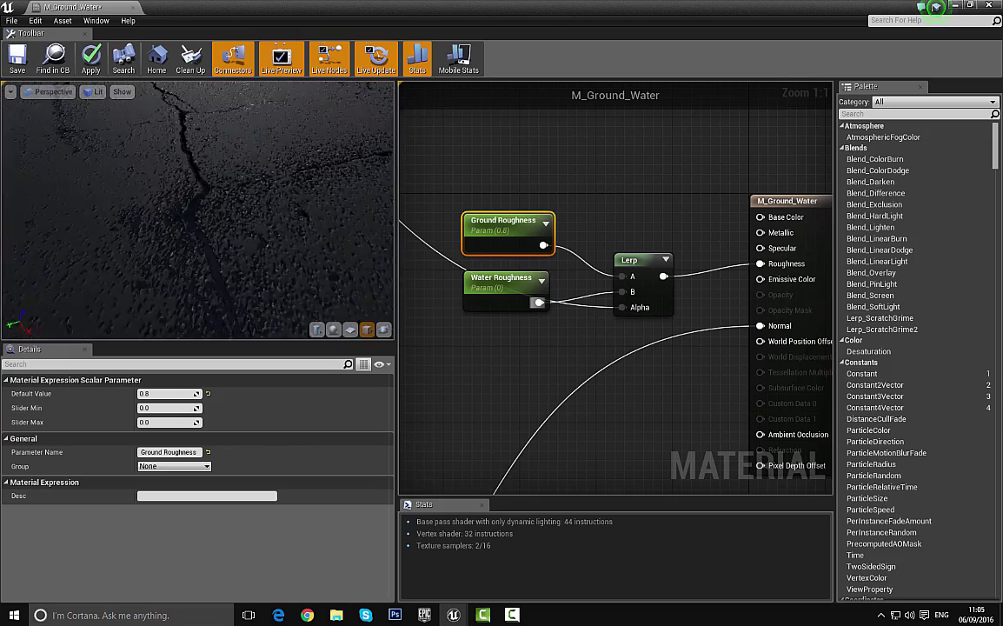
{"action": "left_click_drag", "start_coordinate": [226, 209], "coordinate": [245, 216]}
Step: Duplicate the two roughness parameters with their Lerp and place the copies above the originals
{"action": "left_click_drag", "start_coordinate": [432, 163], "coordinate": [592, 339]}
{"action": "key", "text": "ctrl+c"}
{"action": "key", "text": "ctrl+v"}
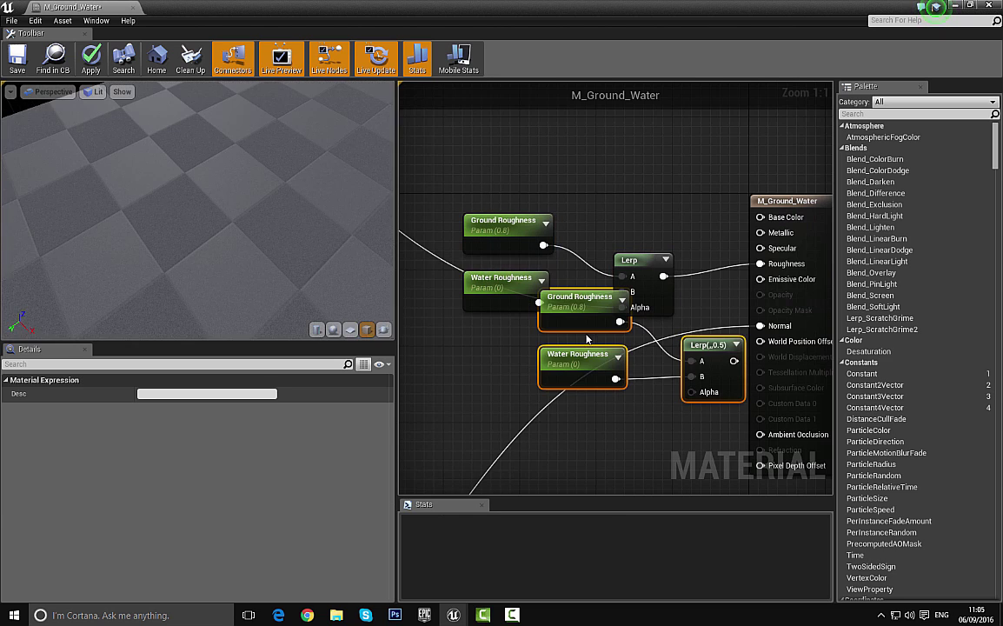
{"action": "left_click_drag", "start_coordinate": [713, 352], "coordinate": [617, 151]}
{"action": "right_click_drag", "start_coordinate": [610, 210], "coordinate": [623, 312]}
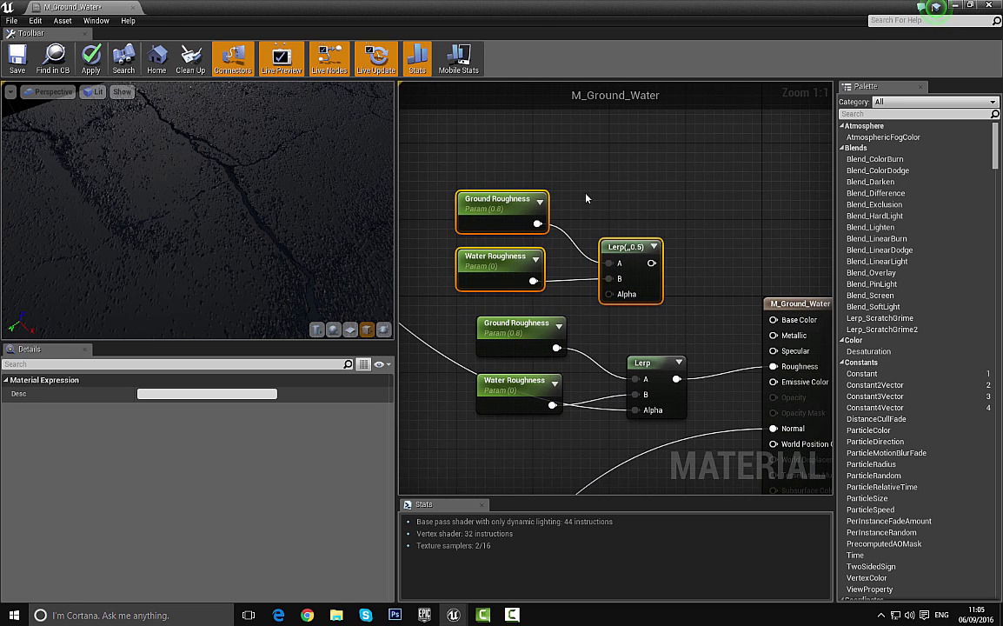
Step: Rename the copied parameters Ground Spec and Water Spec
{"action": "left_click", "coordinate": [495, 207]}
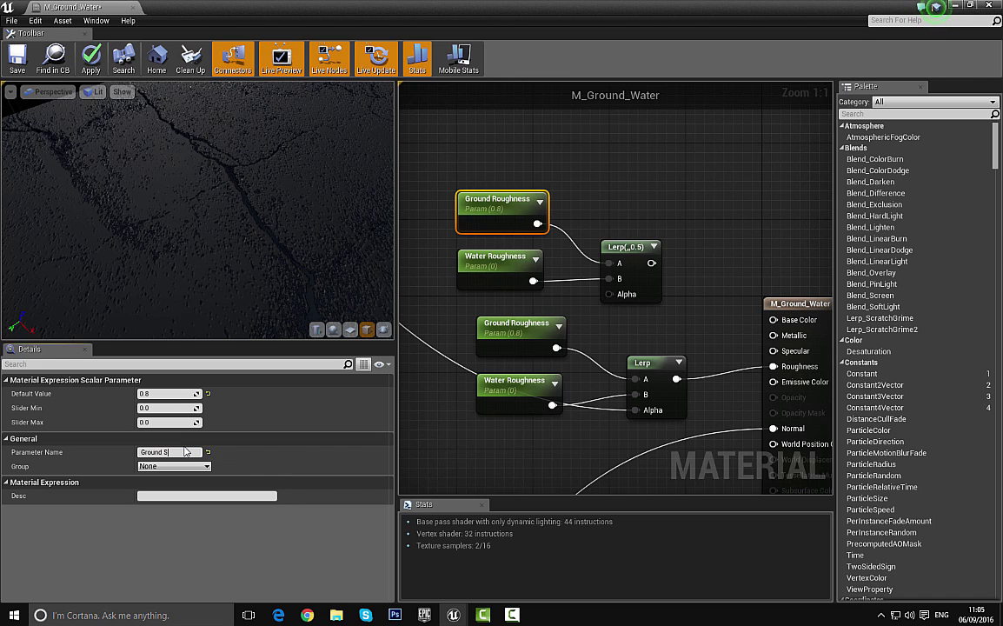
{"action": "type", "text": "c"}
{"action": "key", "text": "Return"}
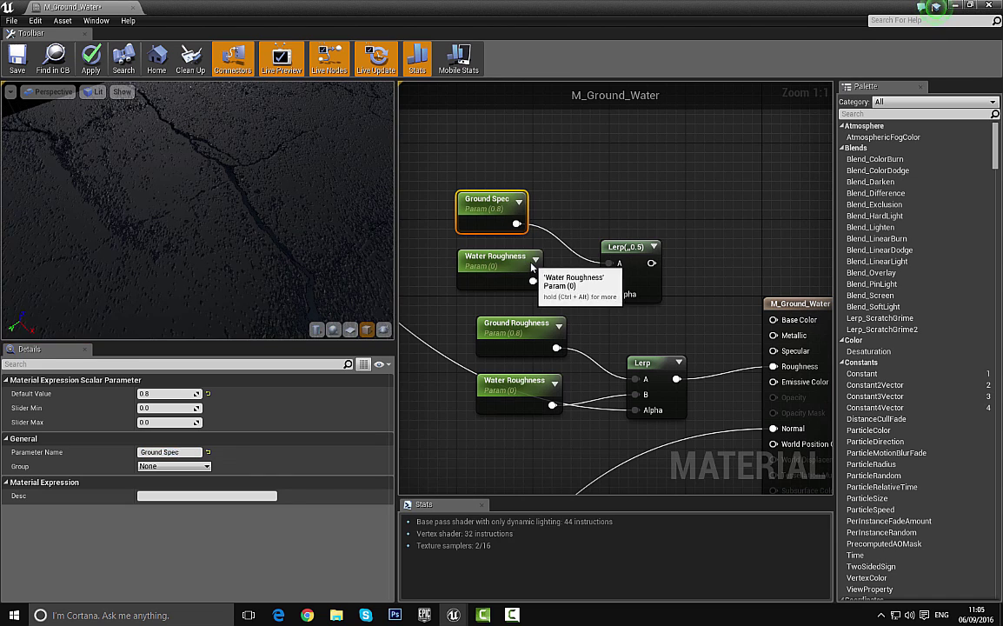
{"action": "left_click", "coordinate": [482, 263]}
{"action": "double_click", "coordinate": [163, 452]}
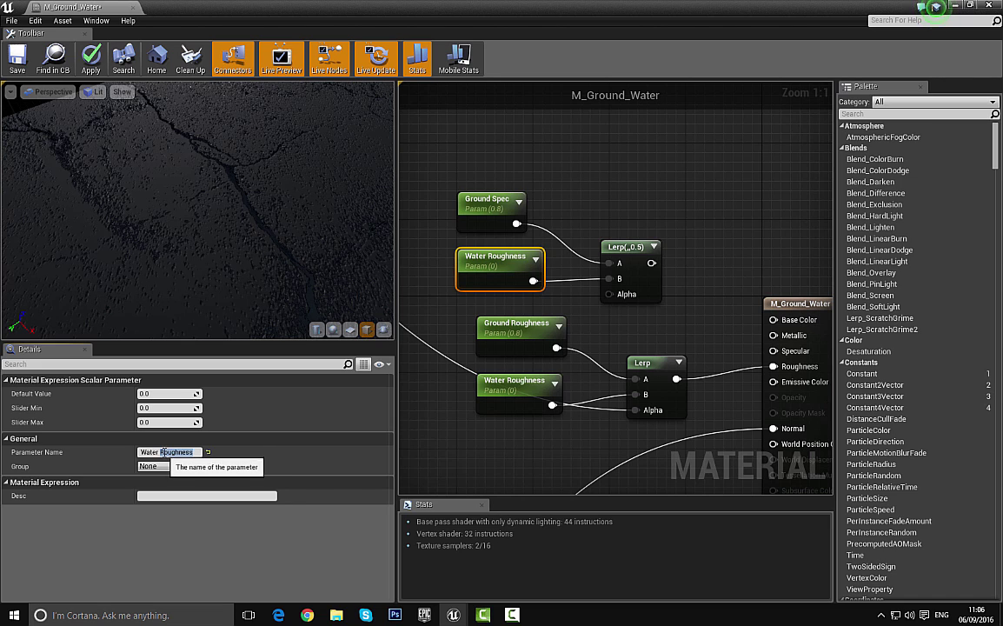
{"action": "type", "text": "Spec"}
{"action": "key", "text": "Return"}
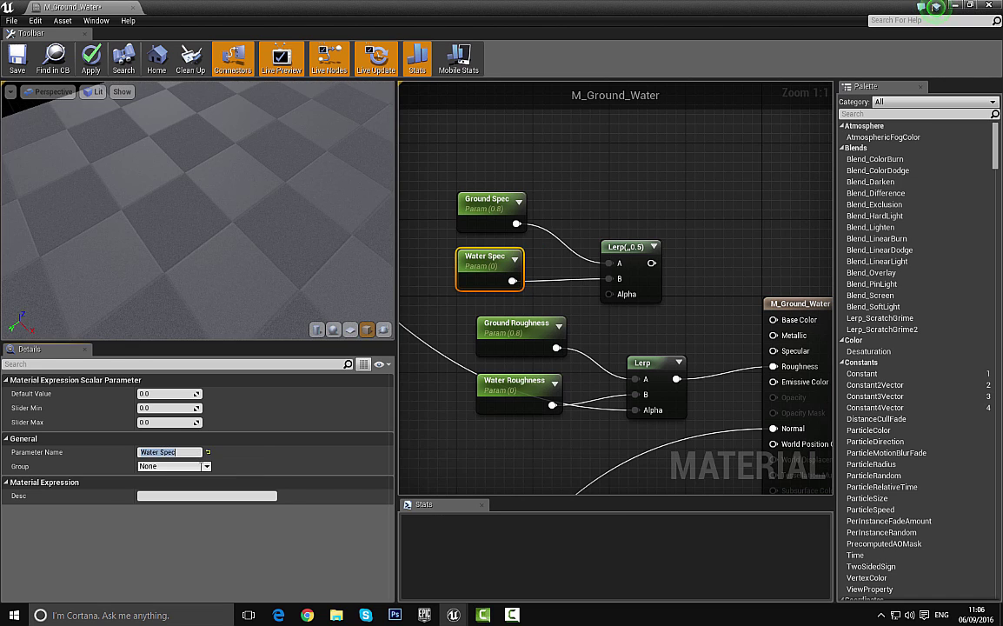
Step: Set the Water Spec parameter's default value to 10
{"action": "left_click", "coordinate": [489, 257]}
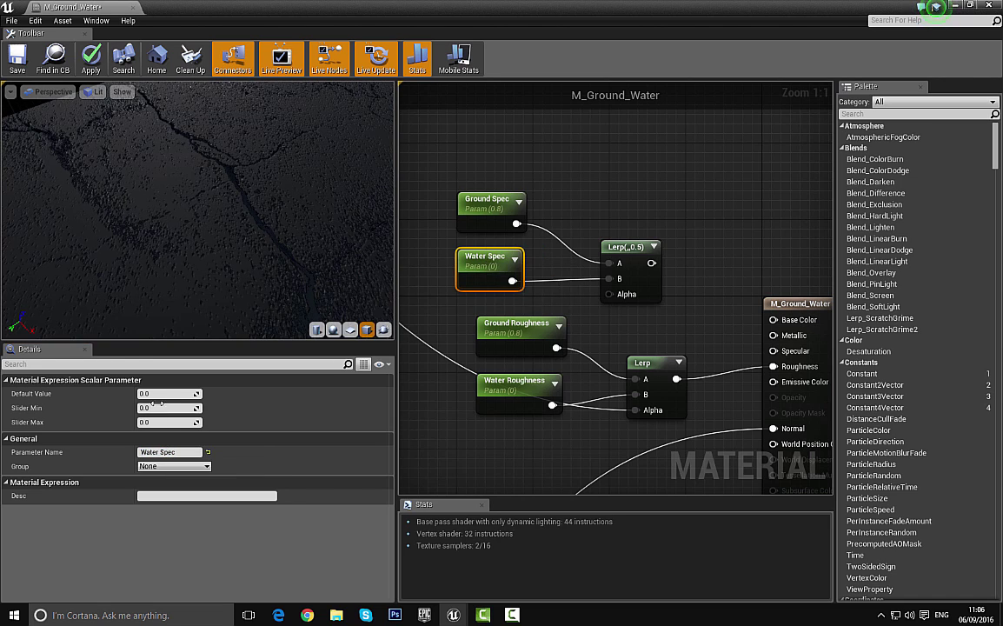
{"action": "left_click", "coordinate": [160, 393]}
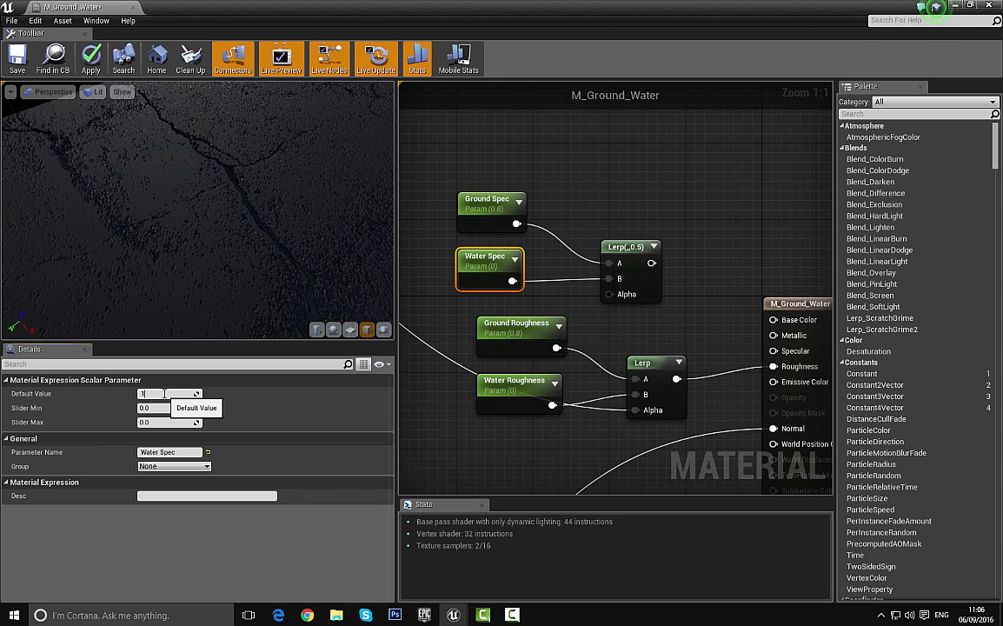
{"action": "type", "text": "10"}
{"action": "key", "text": "Return"}
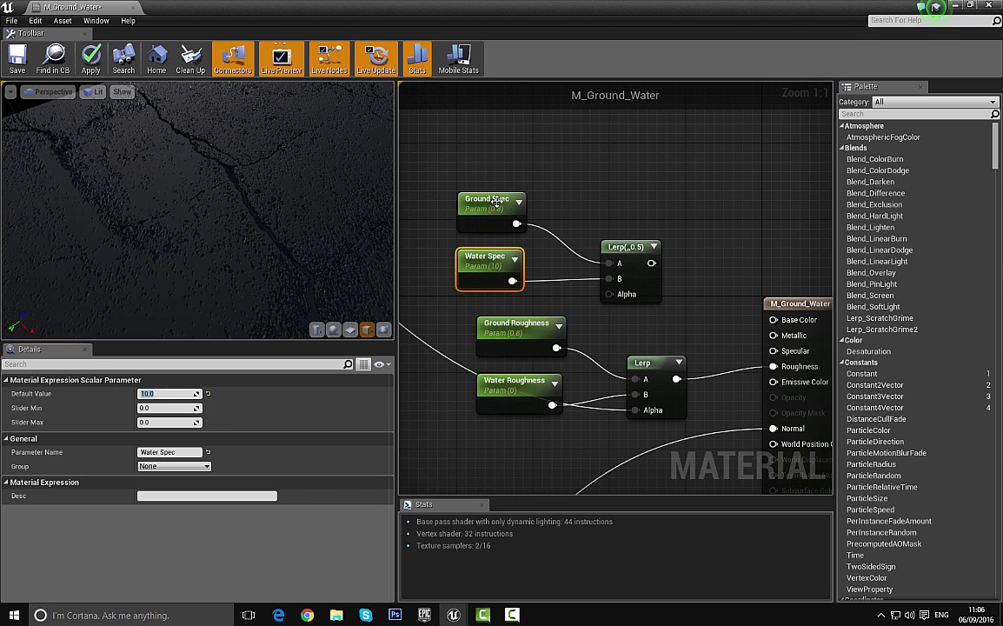
Step: Connect the spec Lerp to the material's Specular input and break the link on the Roughness input
{"action": "right_click_drag", "start_coordinate": [702, 269], "coordinate": [659, 217]}
{"action": "left_click_drag", "start_coordinate": [608, 211], "coordinate": [731, 299]}
{"action": "right_click", "coordinate": [731, 315]}
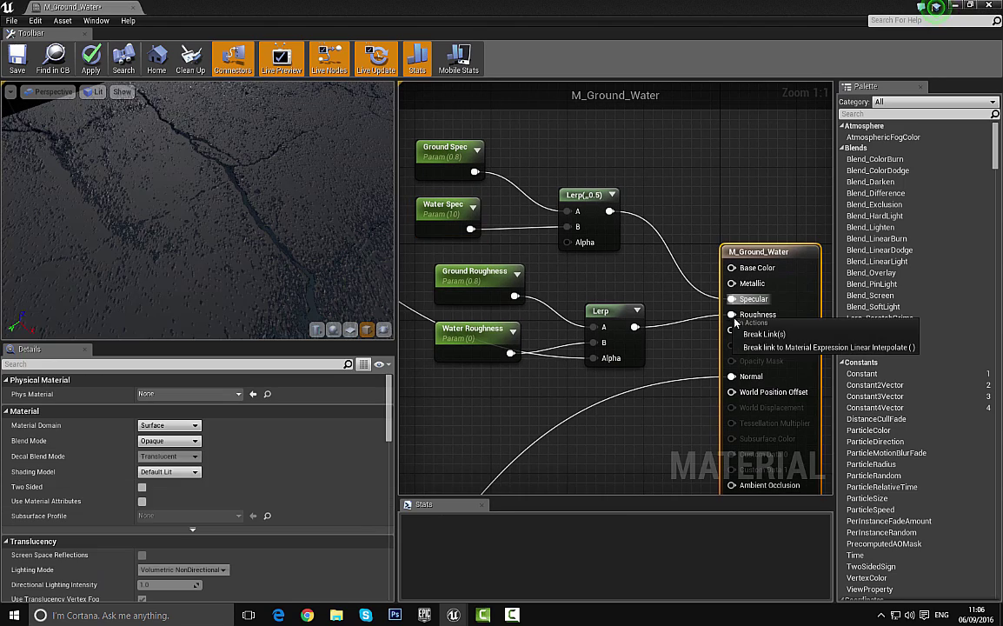
{"action": "left_click", "coordinate": [746, 334]}
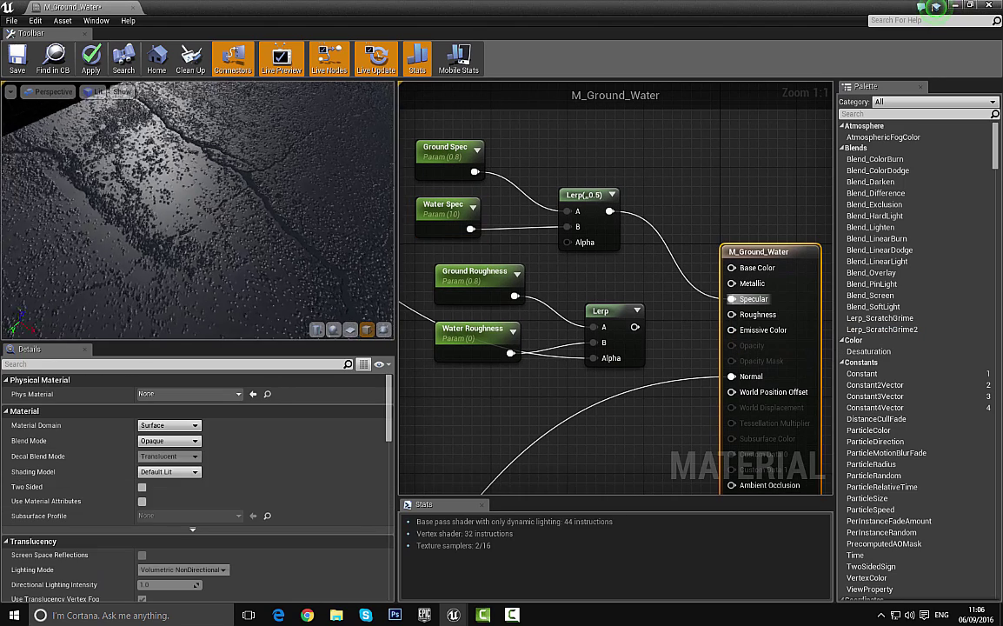
{"action": "mouse_move", "coordinate": [226, 209]}
{"action": "left_mouse_down"}
{"action": "mouse_move", "coordinate": [184, 216]}
{"action": "mouse_move", "coordinate": [225, 191]}
{"action": "left_mouse_up"}
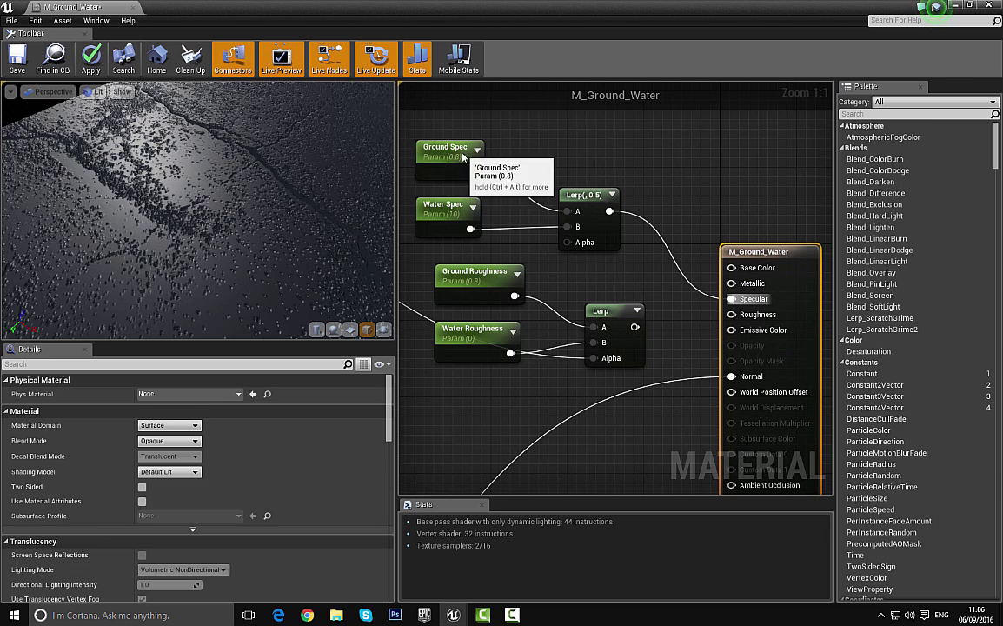
Step: Try 0.2 and 0.8 as the Ground Spec parameter's default value and settle on 0.2
{"action": "left_click", "coordinate": [443, 158]}
{"action": "left_click", "coordinate": [169, 393]}
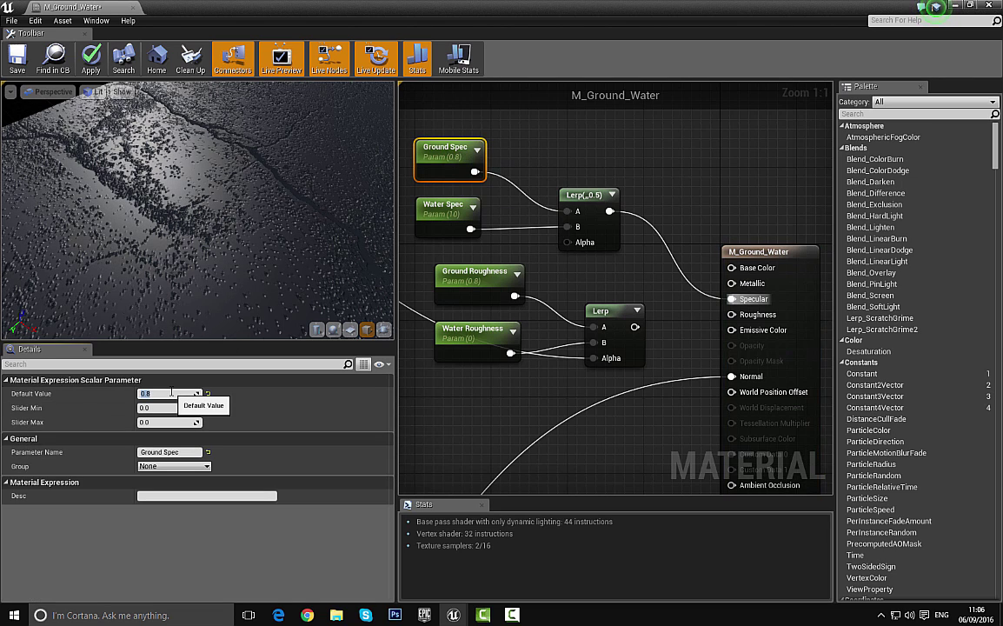
{"action": "type", "text": "0.2"}
{"action": "key", "text": "Return"}
{"action": "type", "text": "0.8"}
{"action": "key", "text": "Return"}
{"action": "type", "text": "0.2"}
{"action": "key", "text": "Return"}
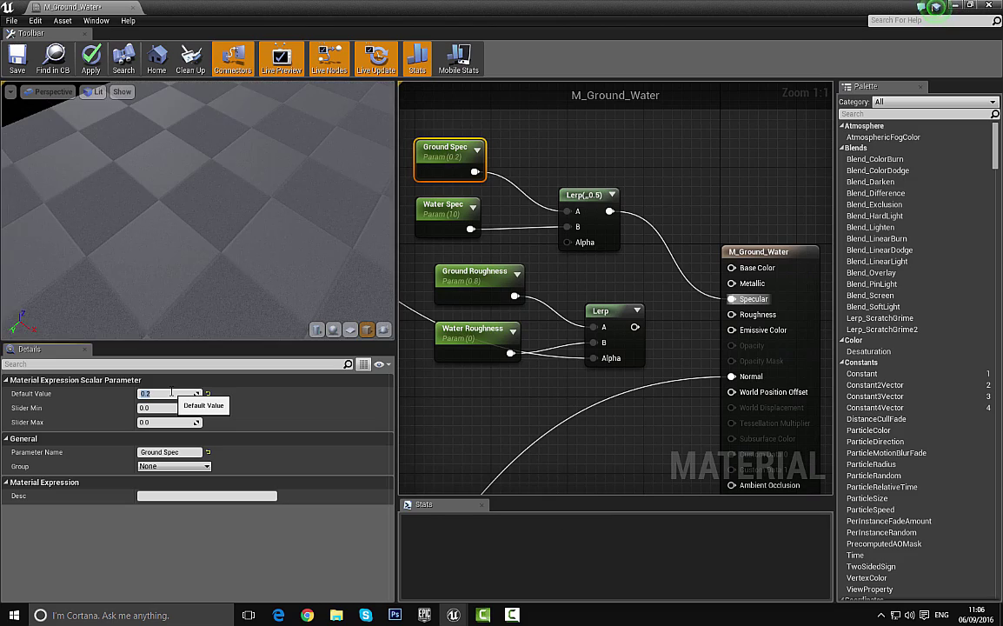
{"action": "left_click_drag", "start_coordinate": [293, 93], "coordinate": [293, 148]}
Step: Reconnect the roughness Lerp to the material's Roughness input and the colour Lerp to Base Color
{"action": "left_click", "coordinate": [443, 208]}
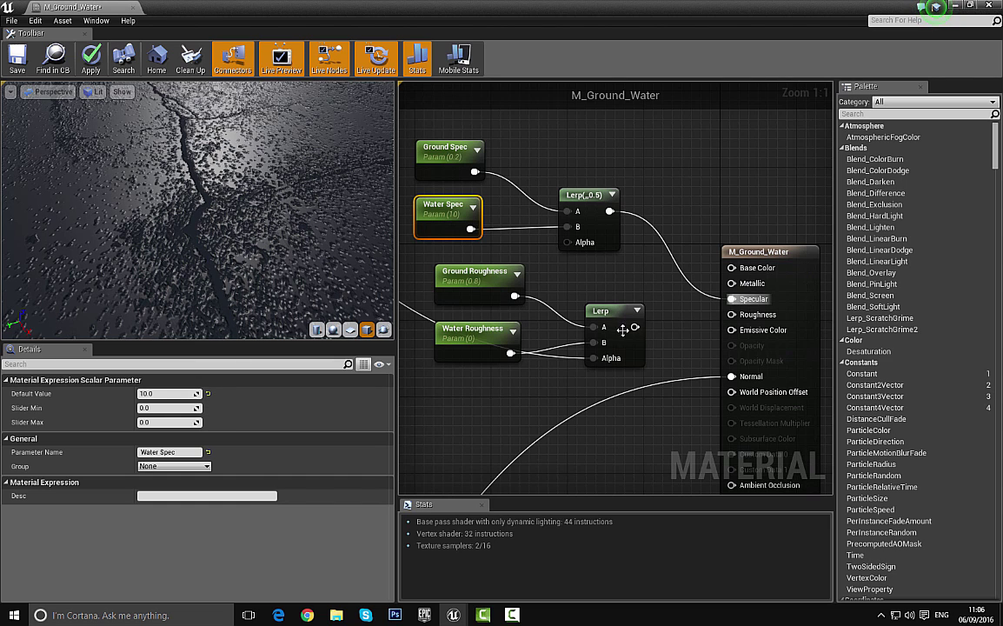
{"action": "left_click_drag", "start_coordinate": [634, 327], "coordinate": [732, 314]}
{"action": "right_click_drag", "start_coordinate": [722, 263], "coordinate": [727, 305]}
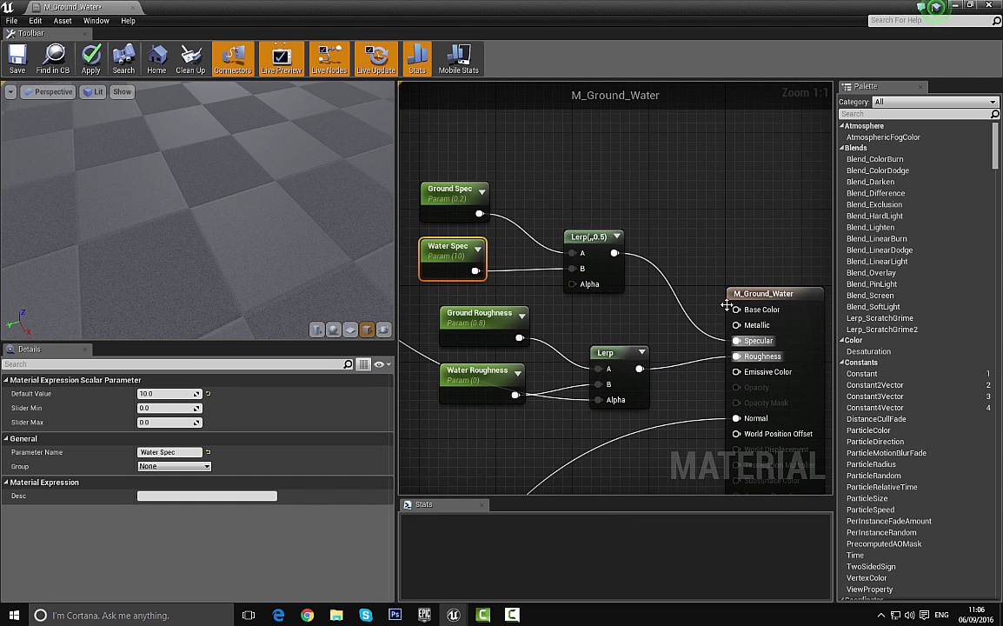
{"action": "left_click_drag", "start_coordinate": [736, 309], "coordinate": [550, 118]}
{"action": "scroll", "coordinate": [526, 383], "scroll_direction": "down", "scroll_amount": 2}
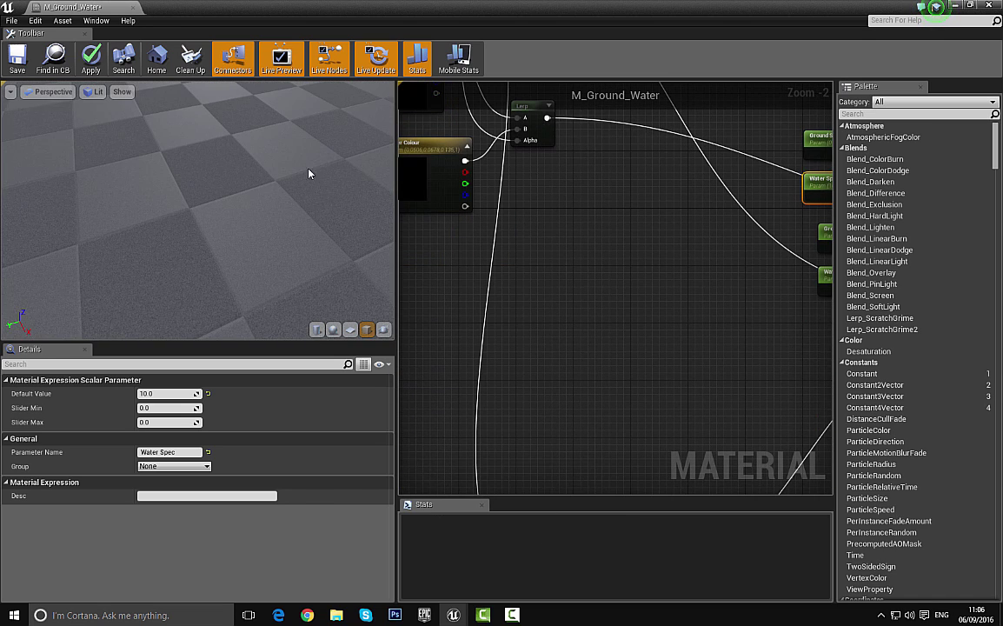
{"action": "left_click_drag", "start_coordinate": [280, 173], "coordinate": [343, 184]}
Step: Move the spec and roughness parameters with their Lerps together to below the Base Color wire, farther from the material node
{"action": "right_click_drag", "start_coordinate": [664, 347], "coordinate": [511, 251]}
{"action": "scroll", "coordinate": [511, 251], "scroll_direction": "down", "scroll_amount": 2}
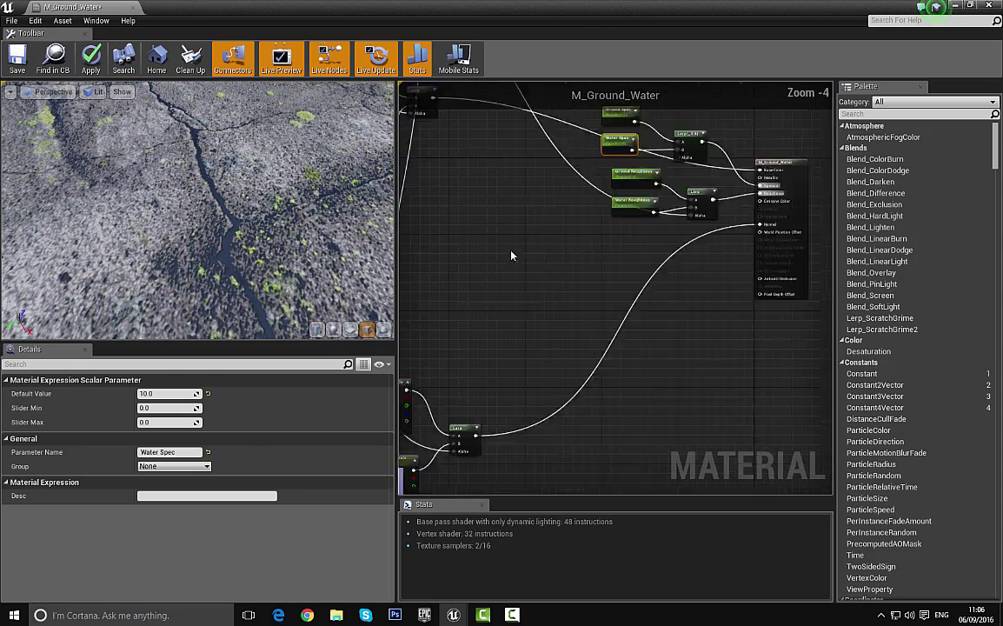
{"action": "scroll", "coordinate": [511, 254], "scroll_direction": "down", "scroll_amount": 2}
{"action": "right_click_drag", "start_coordinate": [587, 267], "coordinate": [549, 252]}
{"action": "scroll", "coordinate": [548, 253], "scroll_direction": "up", "scroll_amount": 3}
{"action": "right_click_drag", "start_coordinate": [487, 200], "coordinate": [657, 219]}
{"action": "scroll", "coordinate": [515, 199], "scroll_direction": "down", "scroll_amount": 1}
{"action": "right_click_drag", "start_coordinate": [544, 204], "coordinate": [547, 223]}
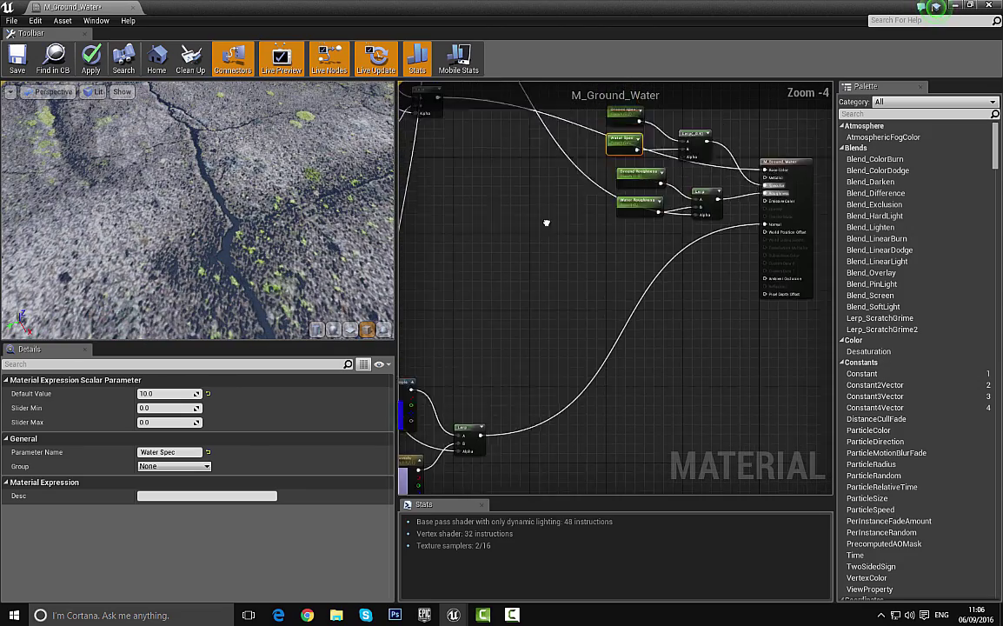
{"action": "scroll", "coordinate": [546, 223], "scroll_direction": "down", "scroll_amount": 1}
{"action": "left_click_drag", "start_coordinate": [584, 203], "coordinate": [616, 318]}
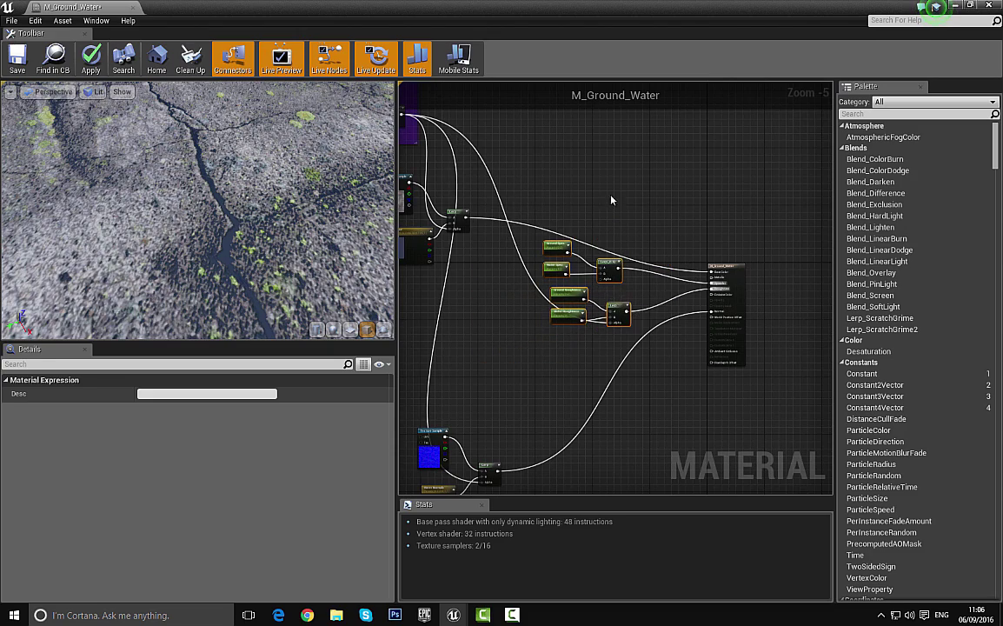
{"action": "left_click", "coordinate": [611, 196]}
{"action": "right_click_drag", "start_coordinate": [556, 183], "coordinate": [636, 211]}
{"action": "left_click_drag", "start_coordinate": [294, 227], "coordinate": [3, 44]}
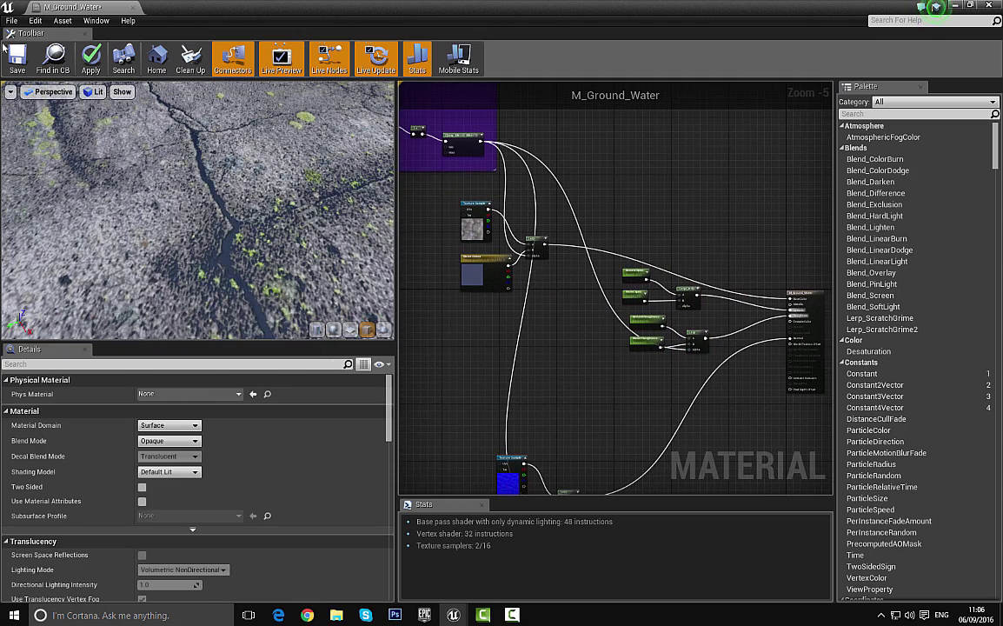
Step: Save the M_Ground_Water material and return to the level editor
{"action": "left_click", "coordinate": [17, 54]}
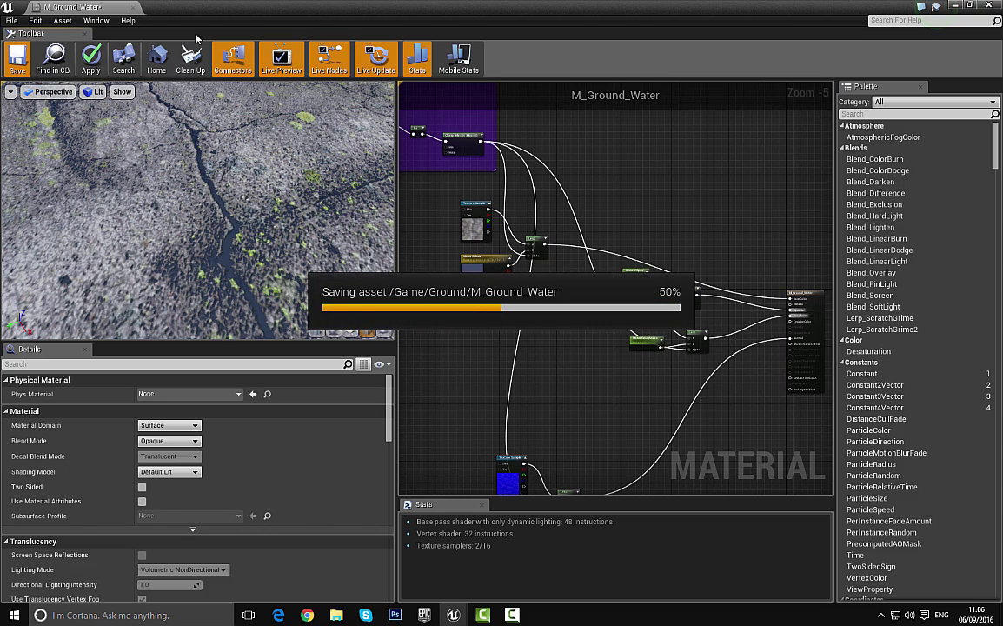
{"action": "double_click", "coordinate": [180, 6]}
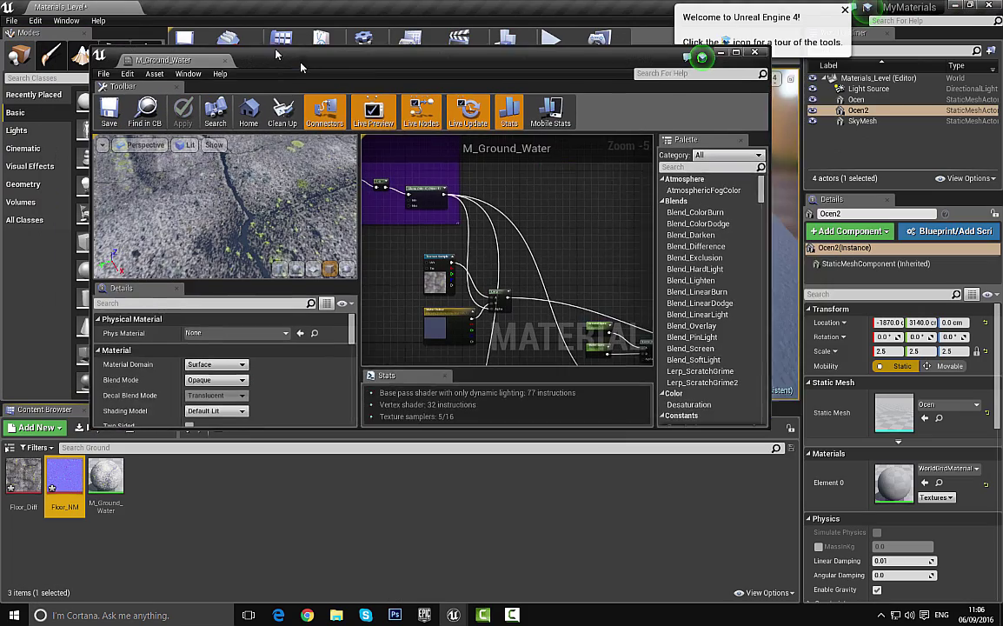
{"action": "left_click", "coordinate": [817, 78]}
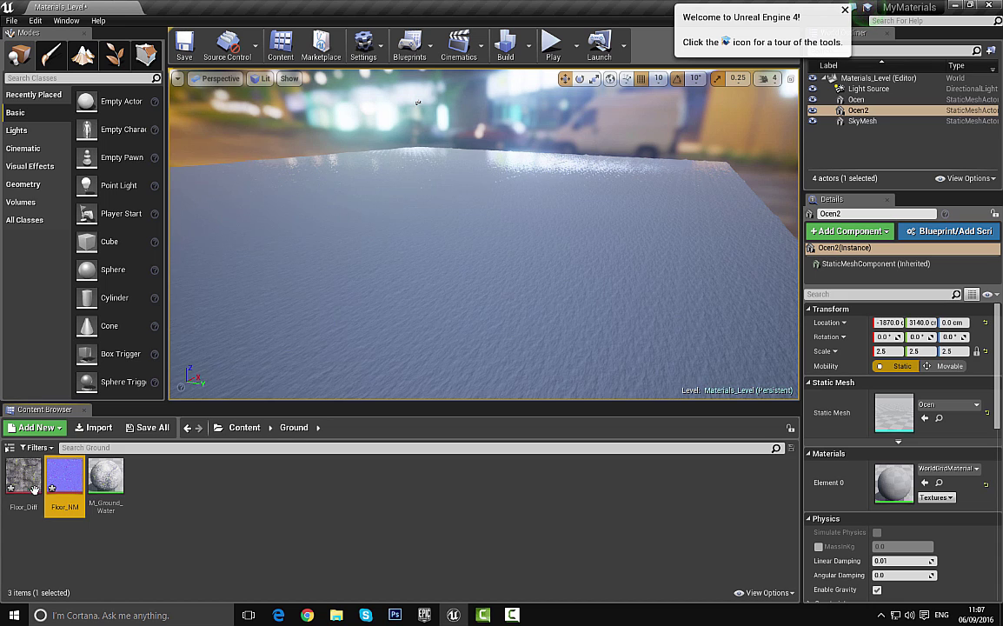
Step: Create a material instance of M_Ground_Water named MI_Ground_Water_Inst
{"action": "right_click", "coordinate": [105, 476]}
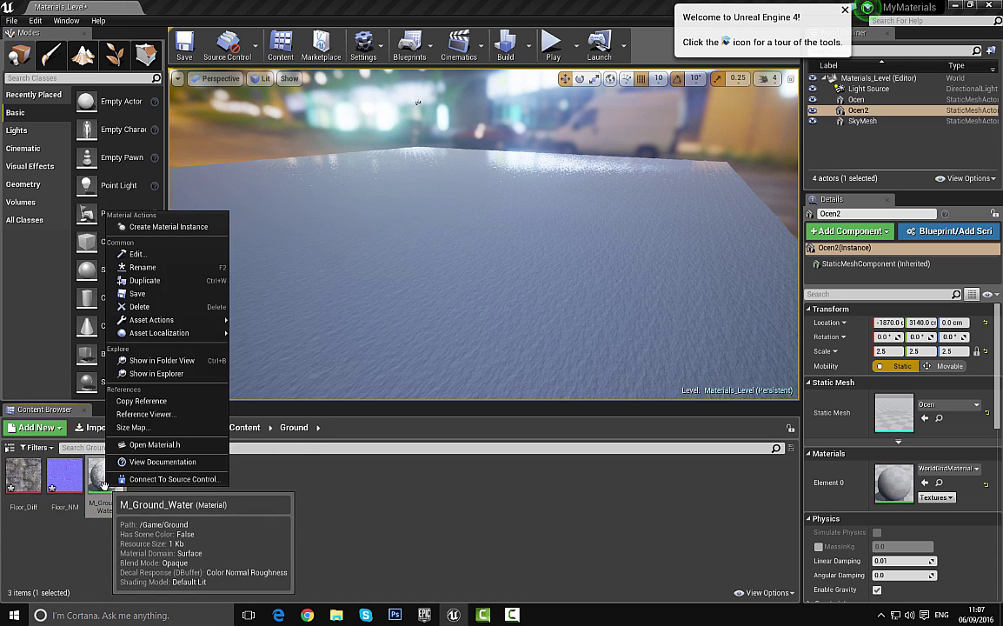
{"action": "left_click", "coordinate": [192, 226]}
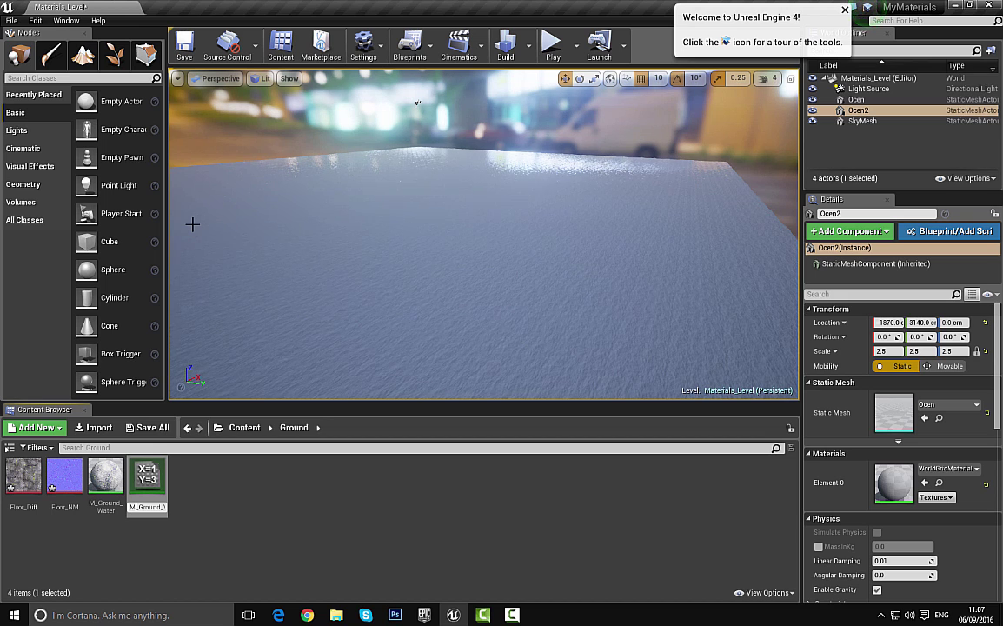
{"action": "key", "text": "Return"}
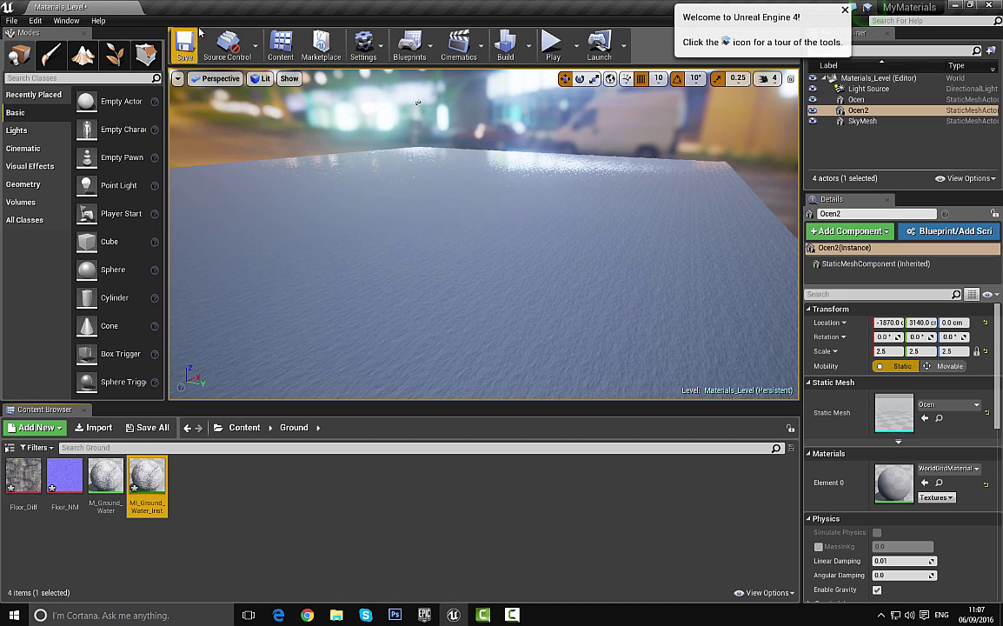
Step: Open MI_Ground_Water_Inst, override its Water Amount with about 2.65, and inspect the preview sphere from several angles
{"action": "double_click", "coordinate": [146, 483]}
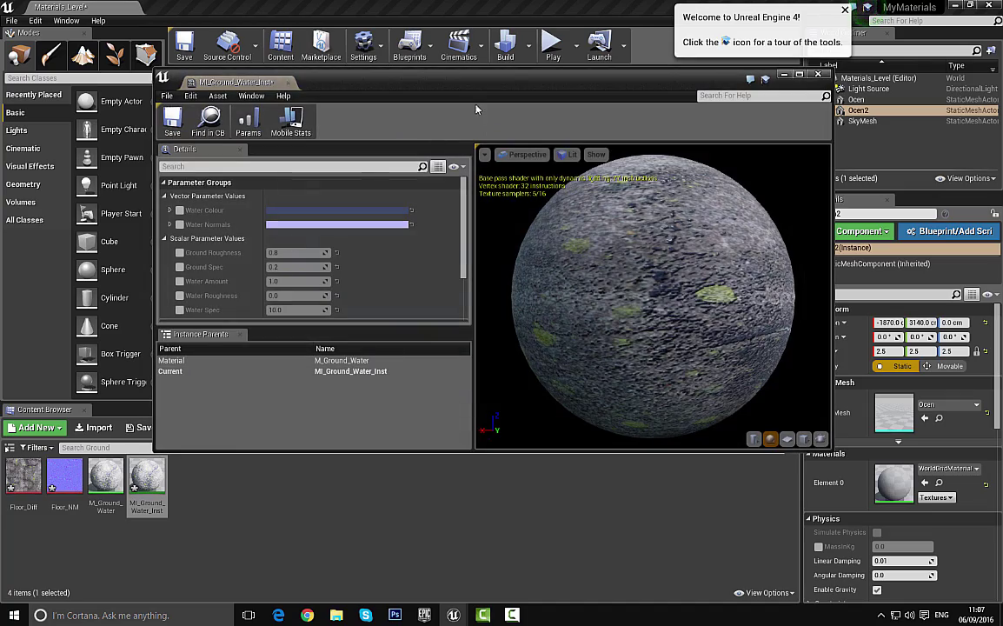
{"action": "left_click_drag", "start_coordinate": [415, 80], "coordinate": [394, 70]}
{"action": "left_click_drag", "start_coordinate": [632, 286], "coordinate": [412, 288]}
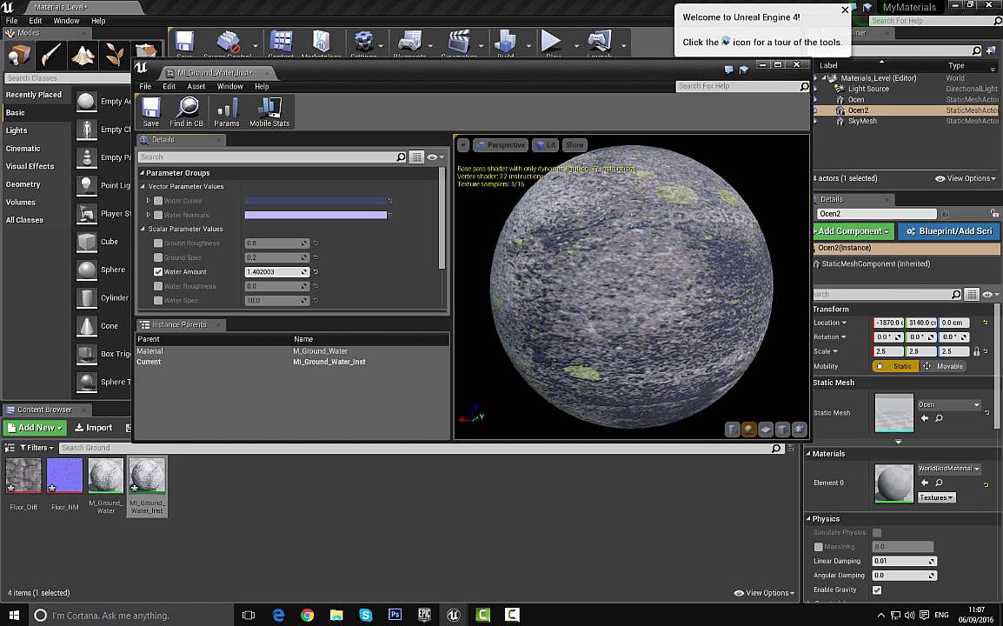
{"action": "mouse_move", "coordinate": [276, 271]}
{"action": "left_mouse_down"}
{"action": "mouse_move", "coordinate": [261, 271]}
{"action": "mouse_move", "coordinate": [292, 272]}
{"action": "left_mouse_up"}
{"action": "left_click_drag", "start_coordinate": [632, 287], "coordinate": [661, 326]}
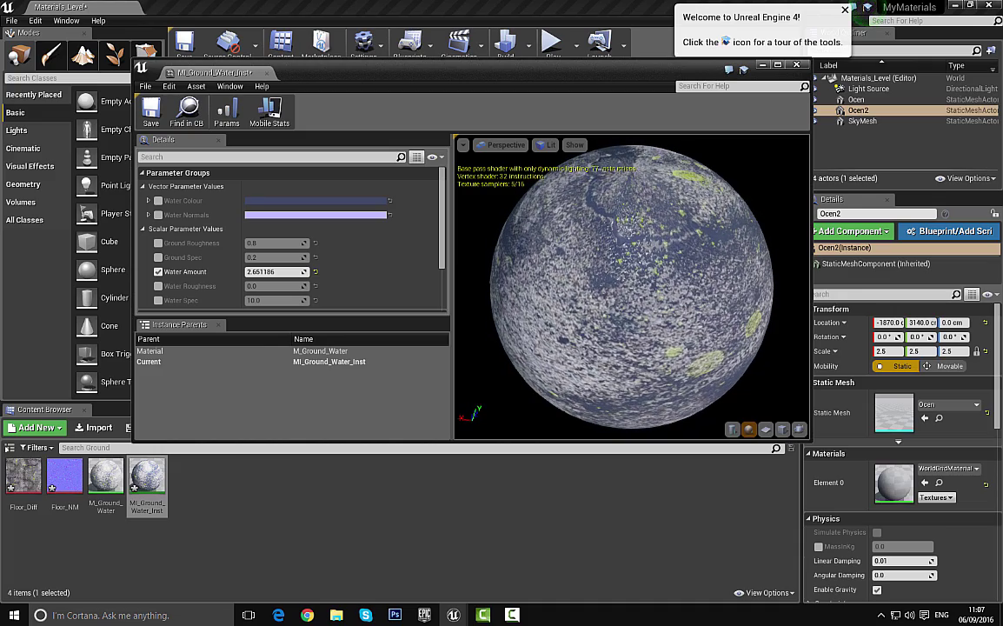
{"action": "left_click_drag", "start_coordinate": [612, 259], "coordinate": [618, 230]}
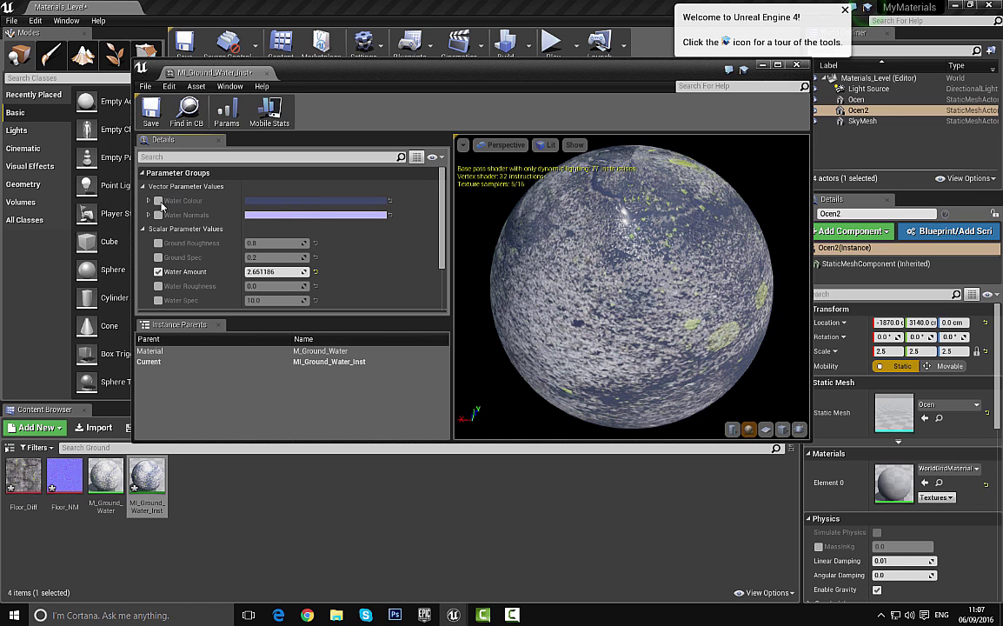
Step: Override Water Colour with a darker blue of value 0.055 and close the material instance editor
{"action": "left_click", "coordinate": [302, 209]}
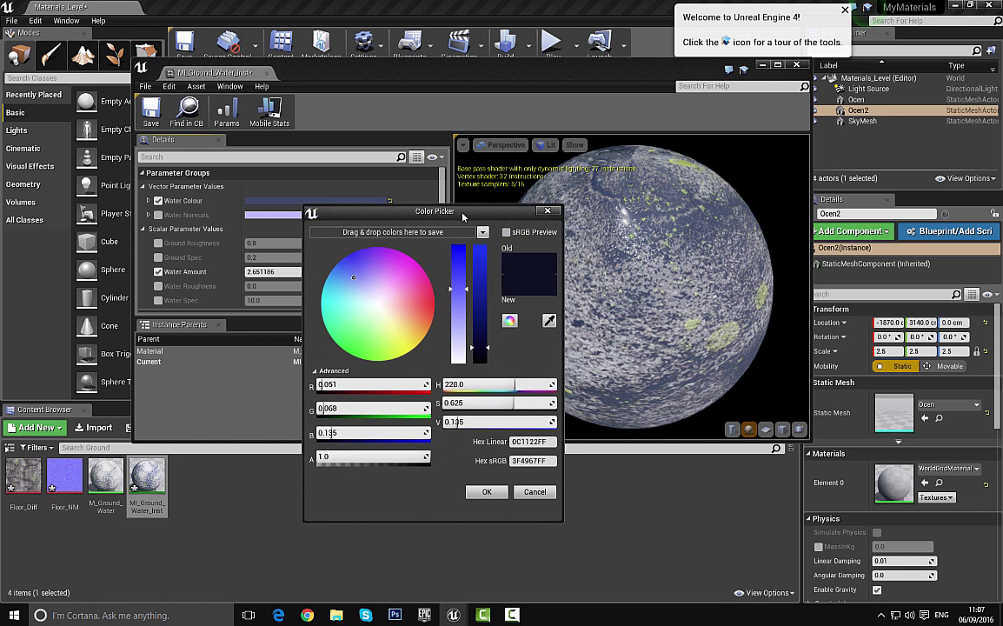
{"action": "mouse_move", "coordinate": [386, 306]}
{"action": "left_mouse_down"}
{"action": "mouse_move", "coordinate": [382, 276]}
{"action": "mouse_move", "coordinate": [375, 310]}
{"action": "left_mouse_up"}
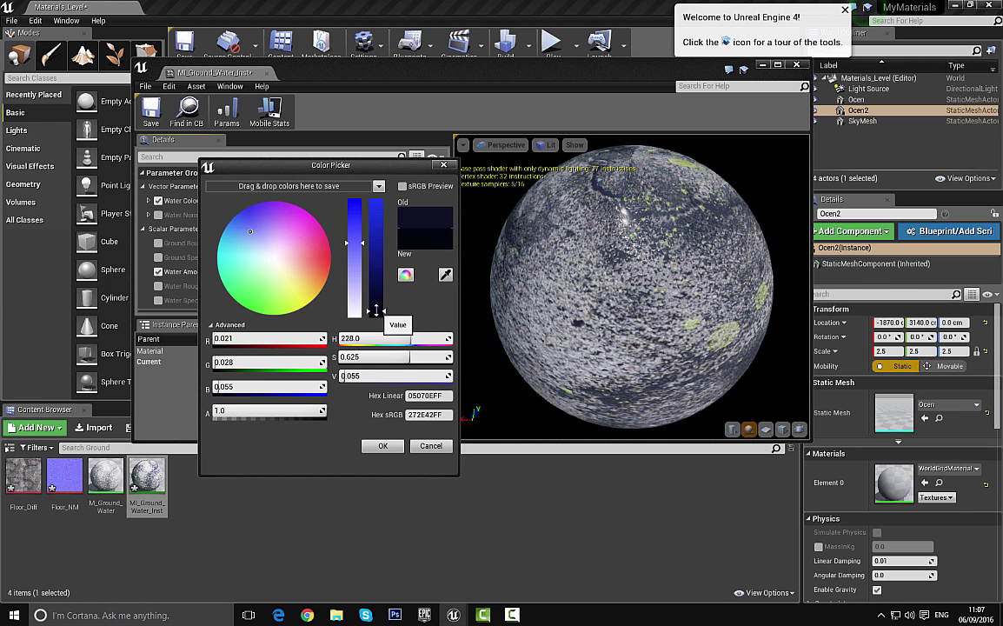
{"action": "left_click", "coordinate": [381, 445]}
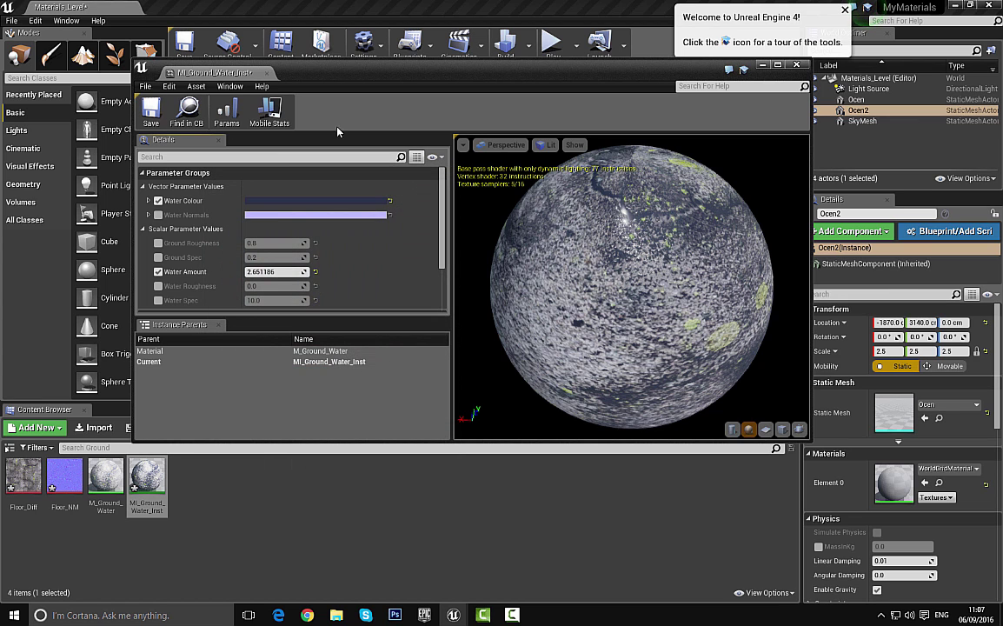
{"action": "left_click_drag", "start_coordinate": [612, 79], "coordinate": [568, 100]}
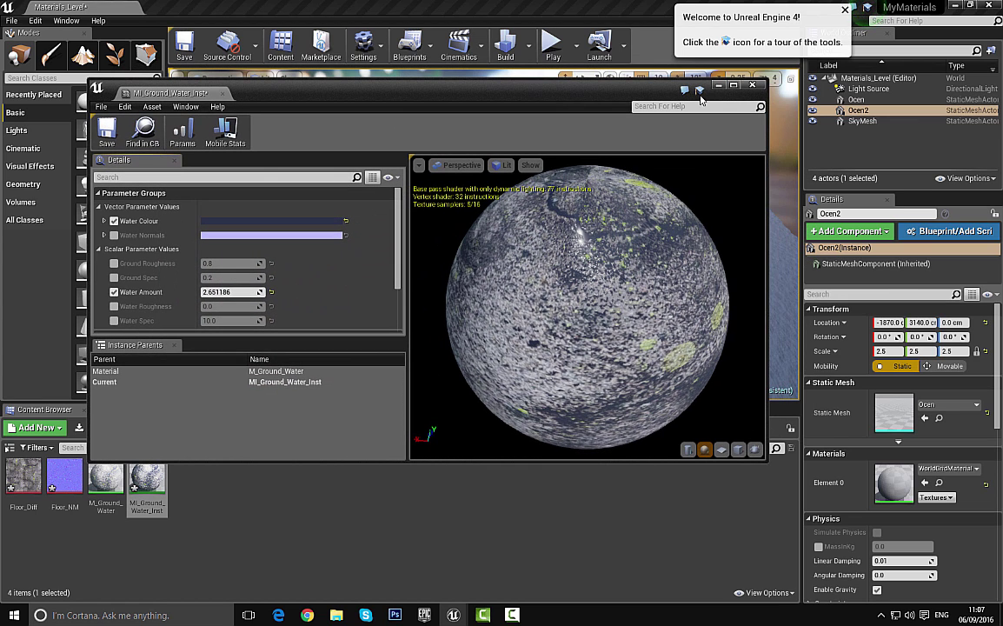
{"action": "left_click", "coordinate": [753, 87]}
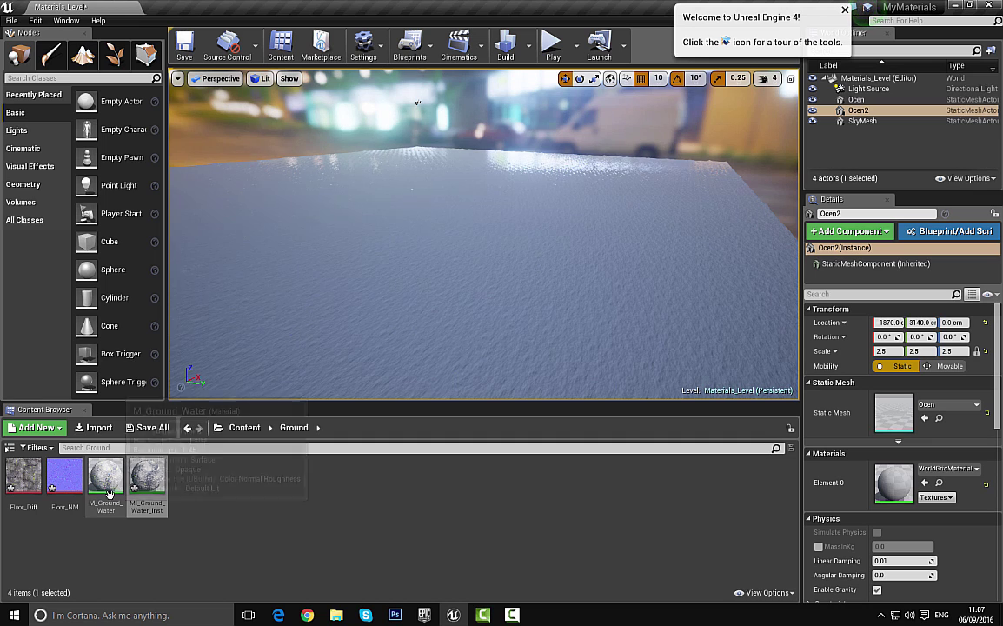
Step: Apply MI_Ground_Water_Inst to the Ocen2 plane in the level and inspect the surface up close
{"action": "key", "text": "f"}
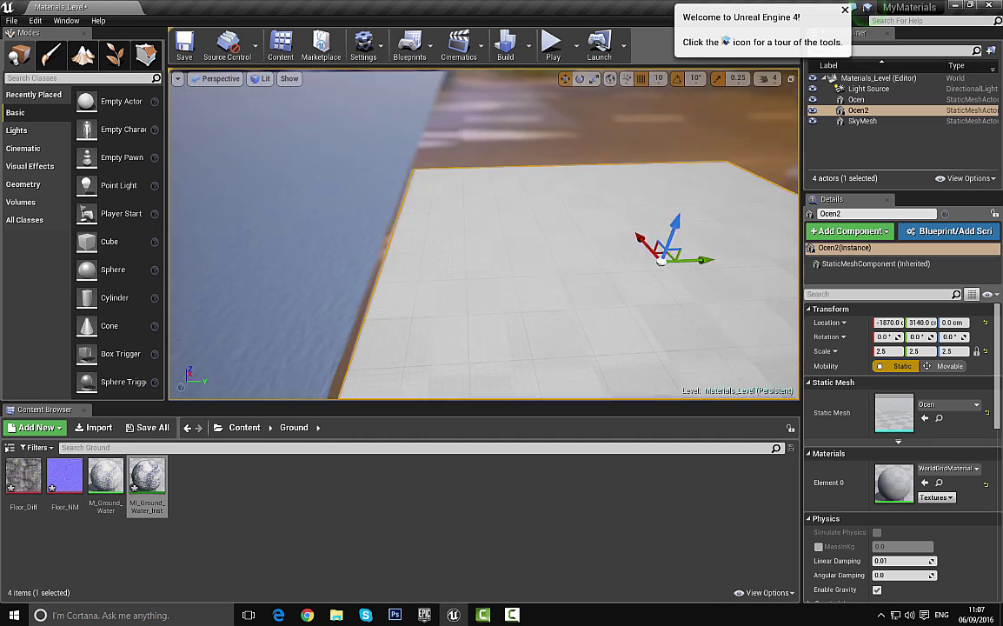
{"action": "left_click_drag", "start_coordinate": [147, 483], "coordinate": [522, 302]}
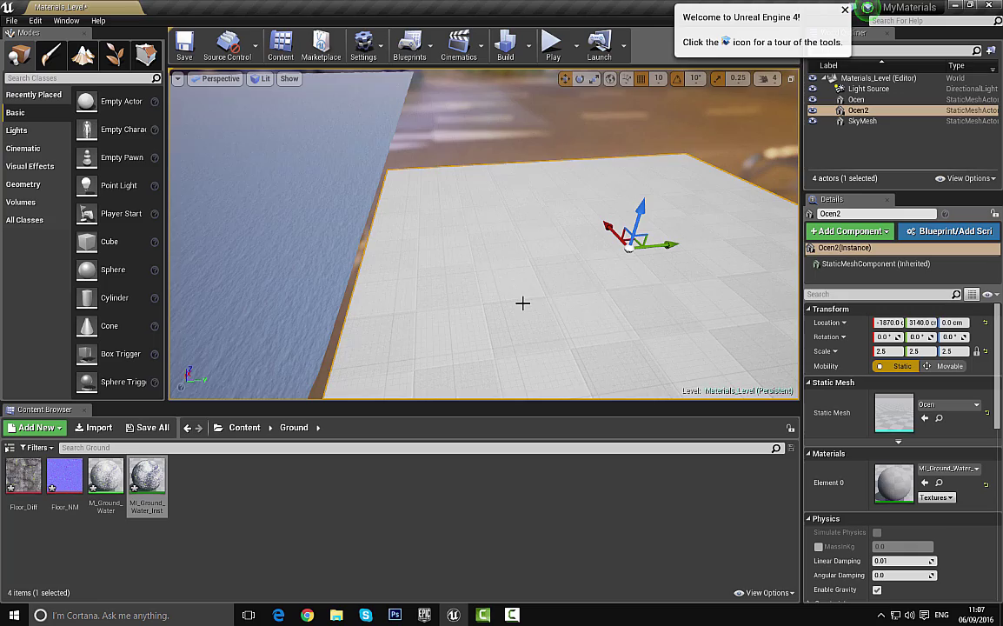
{"action": "left_click", "coordinate": [492, 131]}
{"action": "left_click", "coordinate": [445, 305]}
{"action": "right_click_drag", "start_coordinate": [444, 320], "coordinate": [487, 413]}
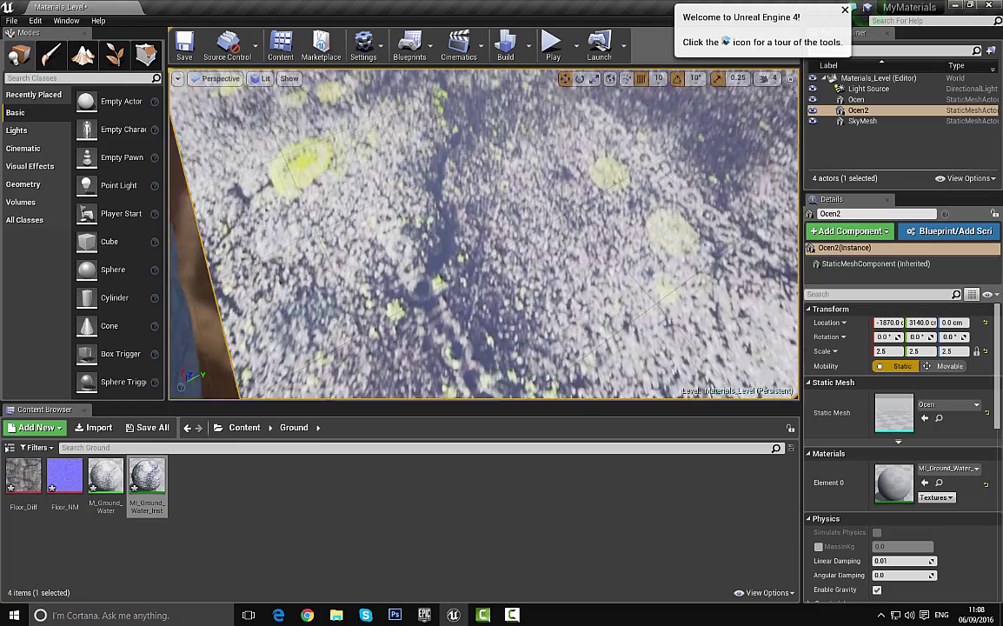
{"action": "scroll", "coordinate": [493, 271], "scroll_direction": "down", "scroll_amount": 5}
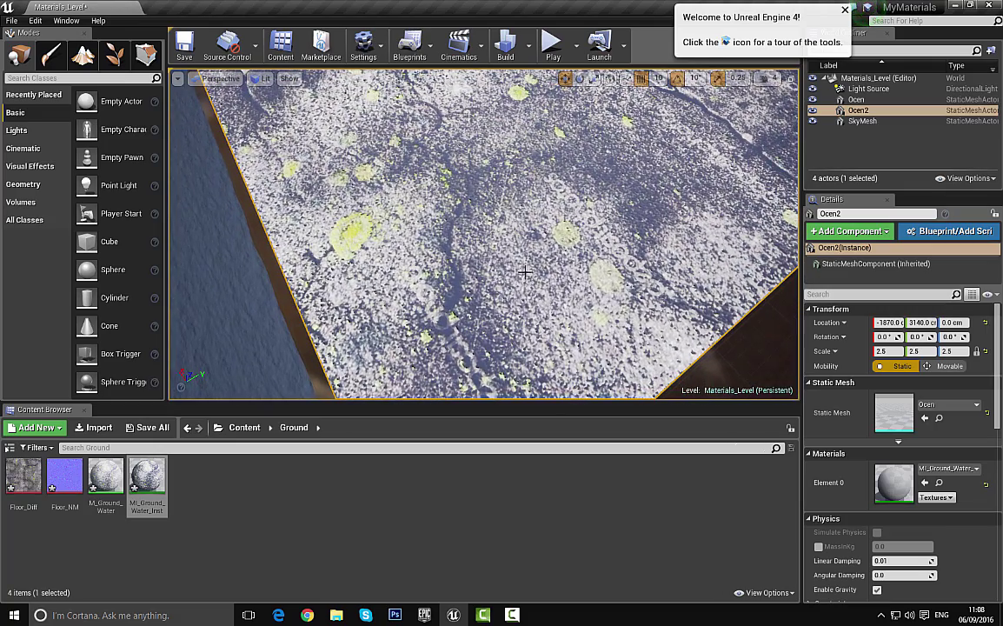
{"action": "right_click_drag", "start_coordinate": [541, 254], "coordinate": [550, 180]}
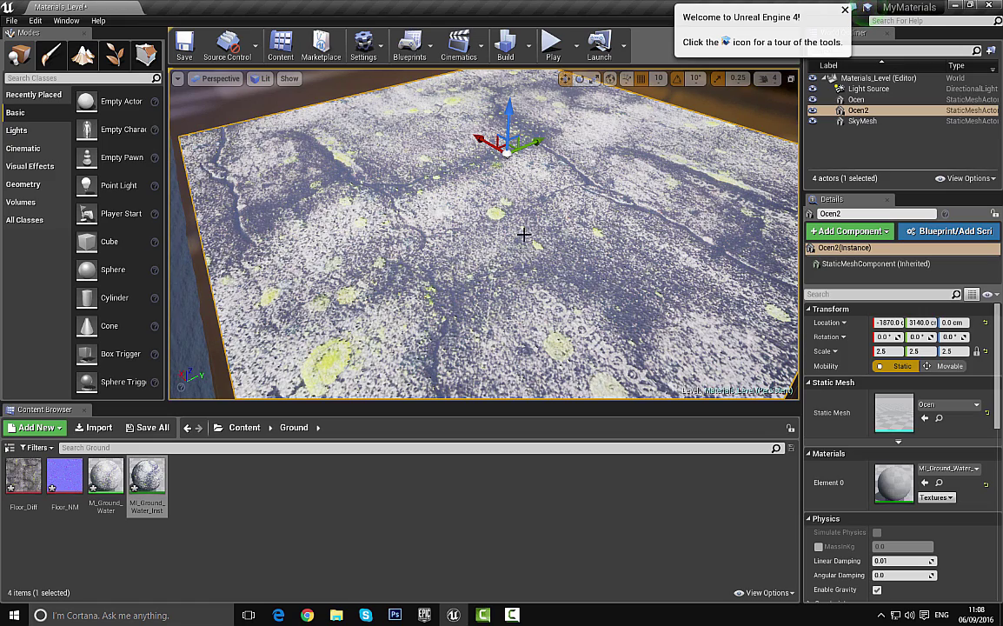
Step: Reopen MI_Ground_Water_Inst beside the visible plane and lower its Water Amount to about 1.94
{"action": "double_click", "coordinate": [146, 478]}
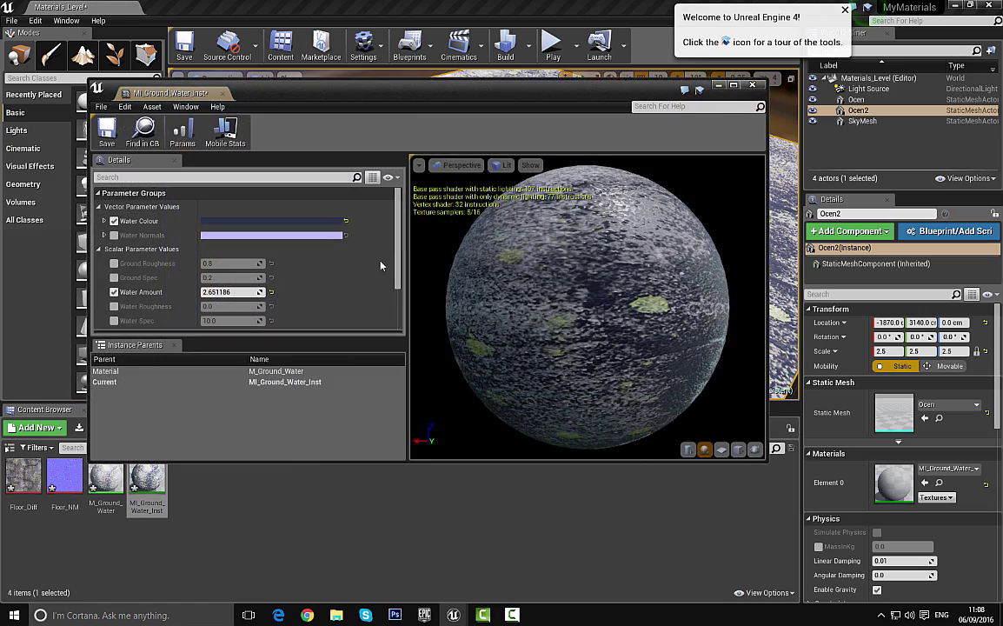
{"action": "left_click_drag", "start_coordinate": [342, 92], "coordinate": [746, 90]}
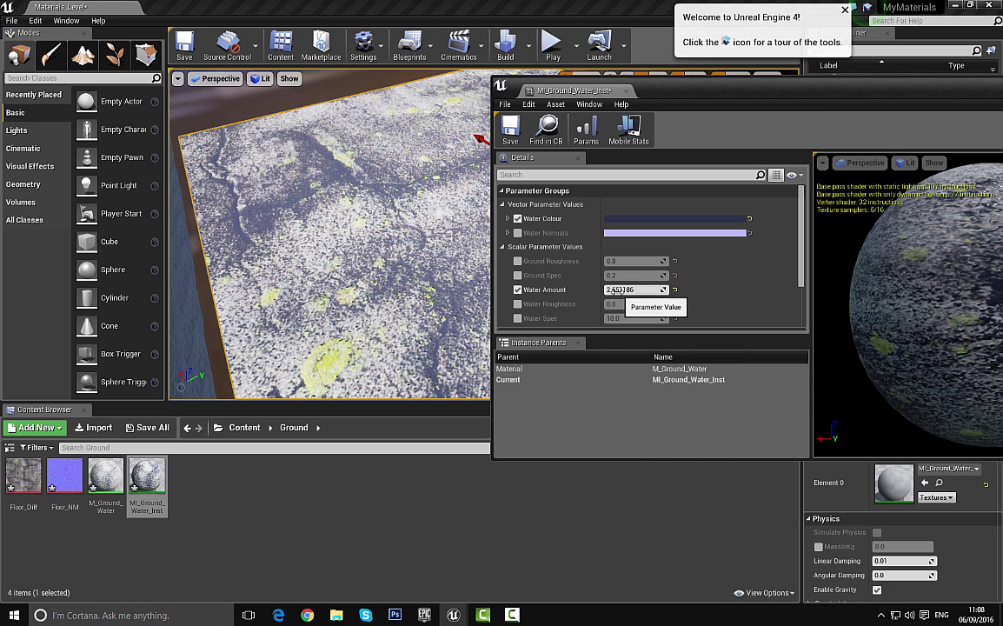
{"action": "left_click_drag", "start_coordinate": [612, 290], "coordinate": [639, 289]}
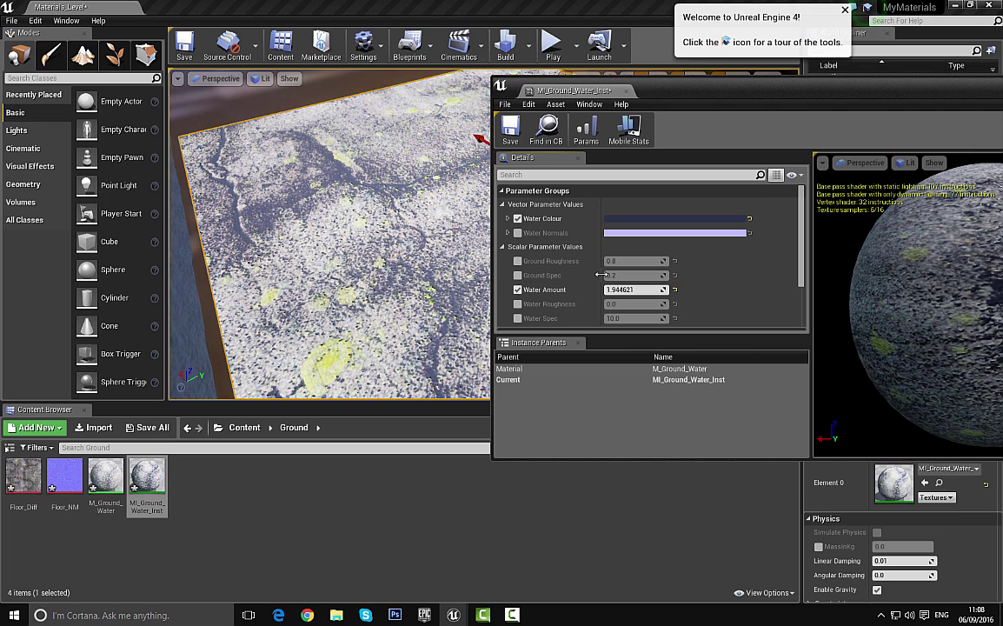